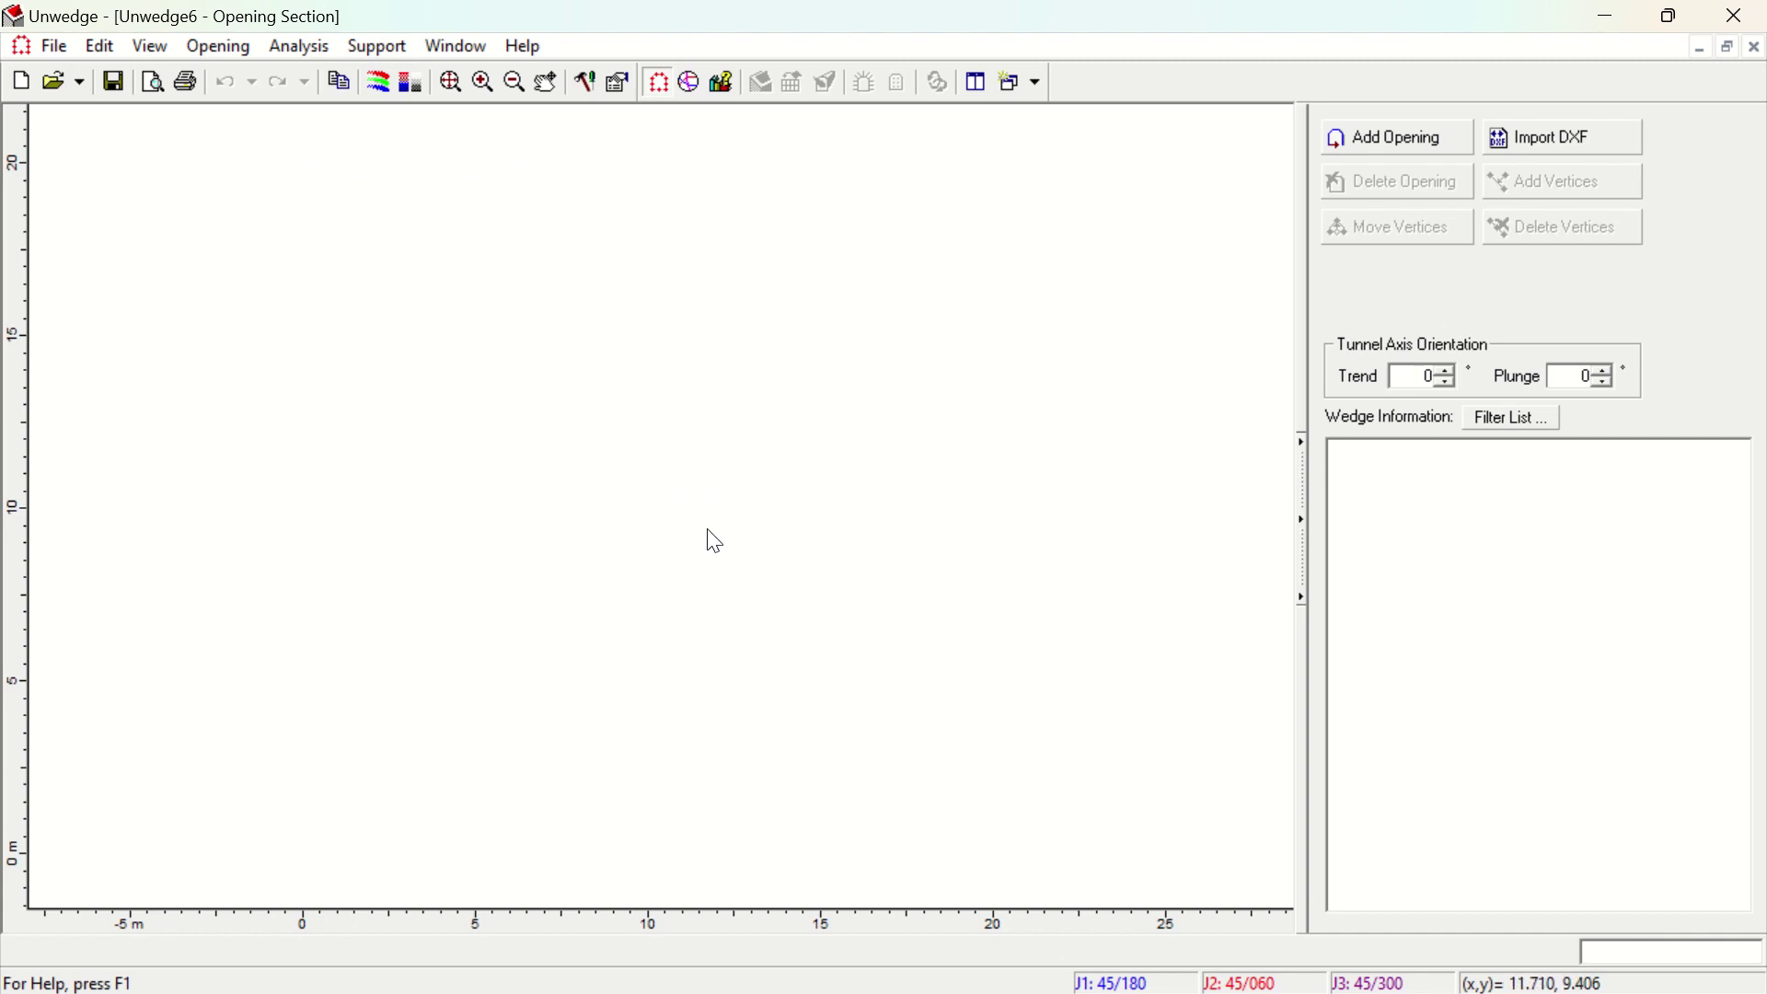
# Switch to Surpac, clear the displayed shaft string, and display tunnel_face.str in the graphics area
pyautogui.moveTo(1141, 987)
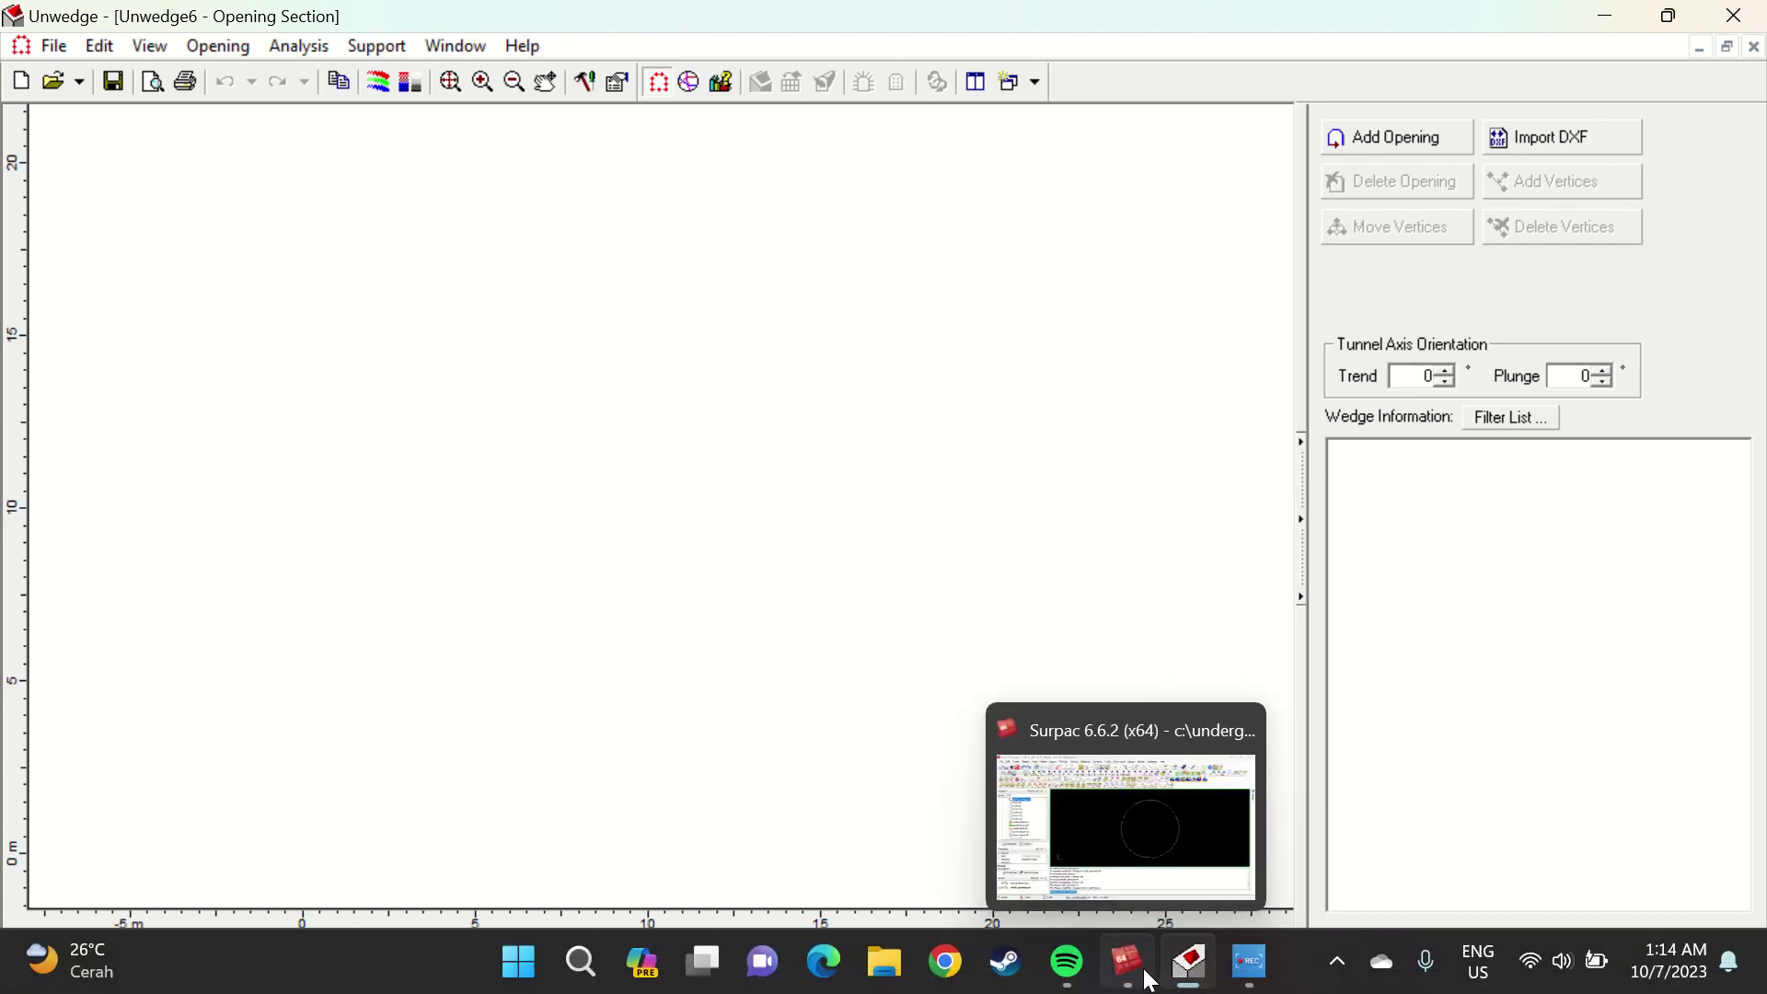
pyautogui.click(1145, 981)
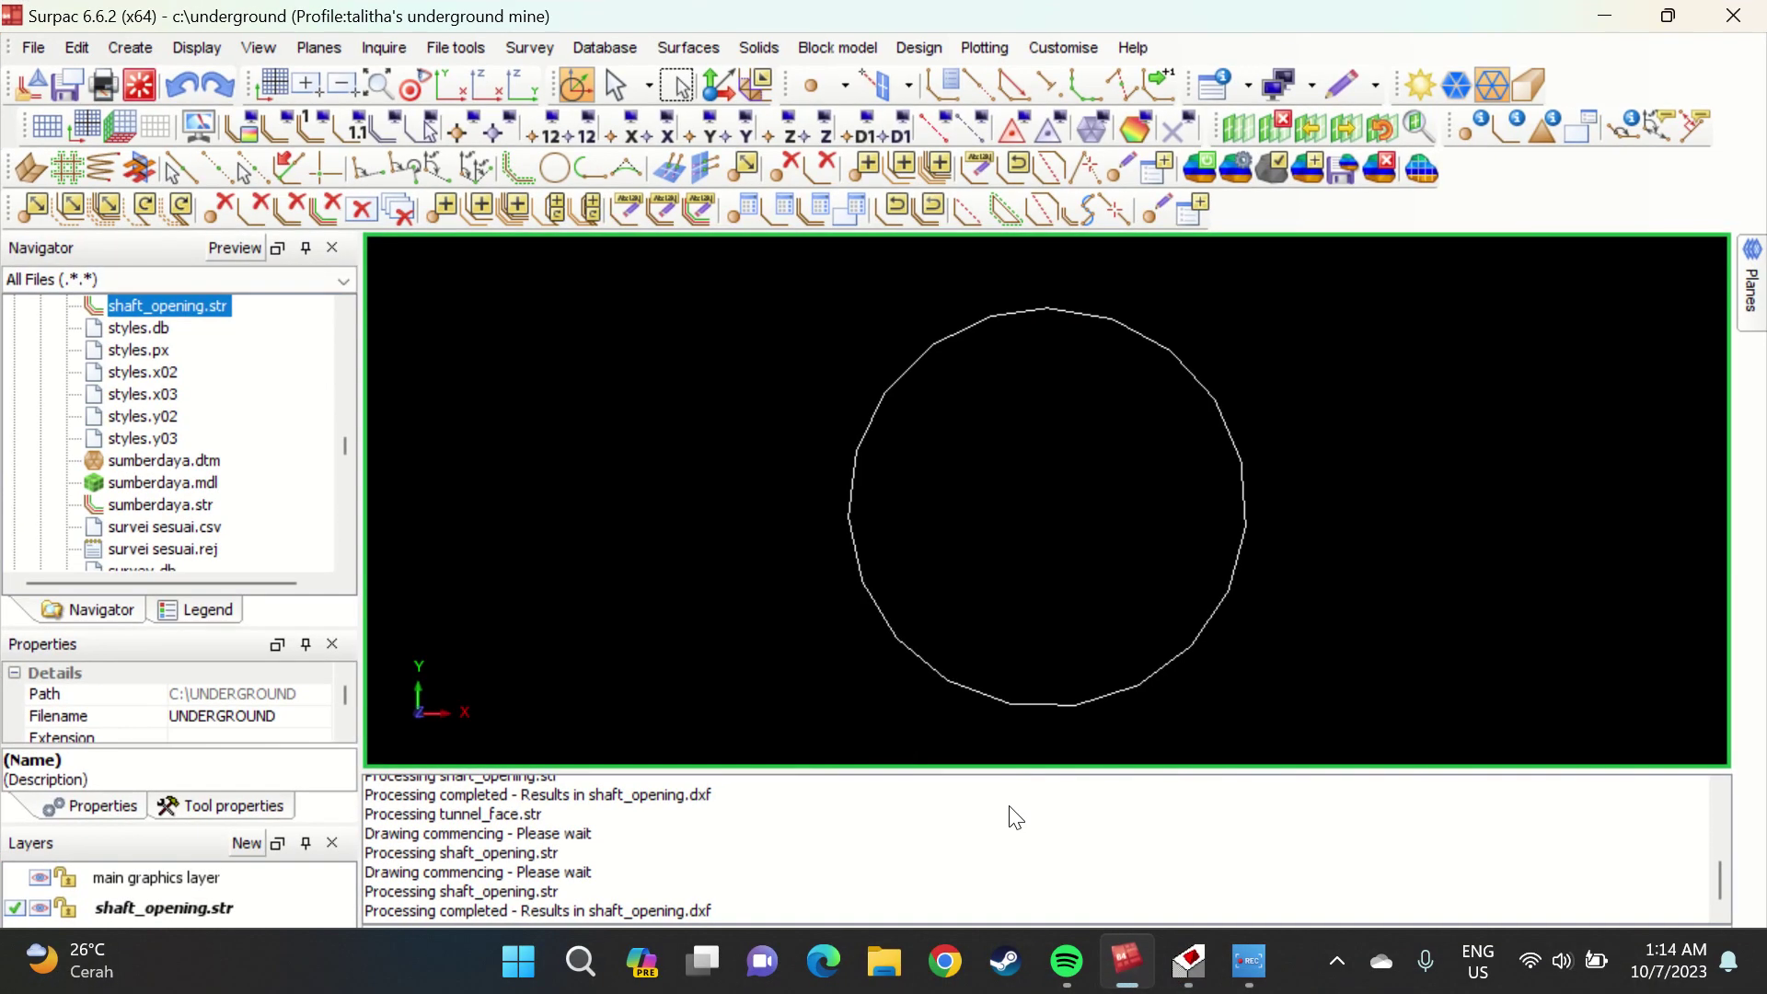
pyautogui.scroll(-10, 228, 439)
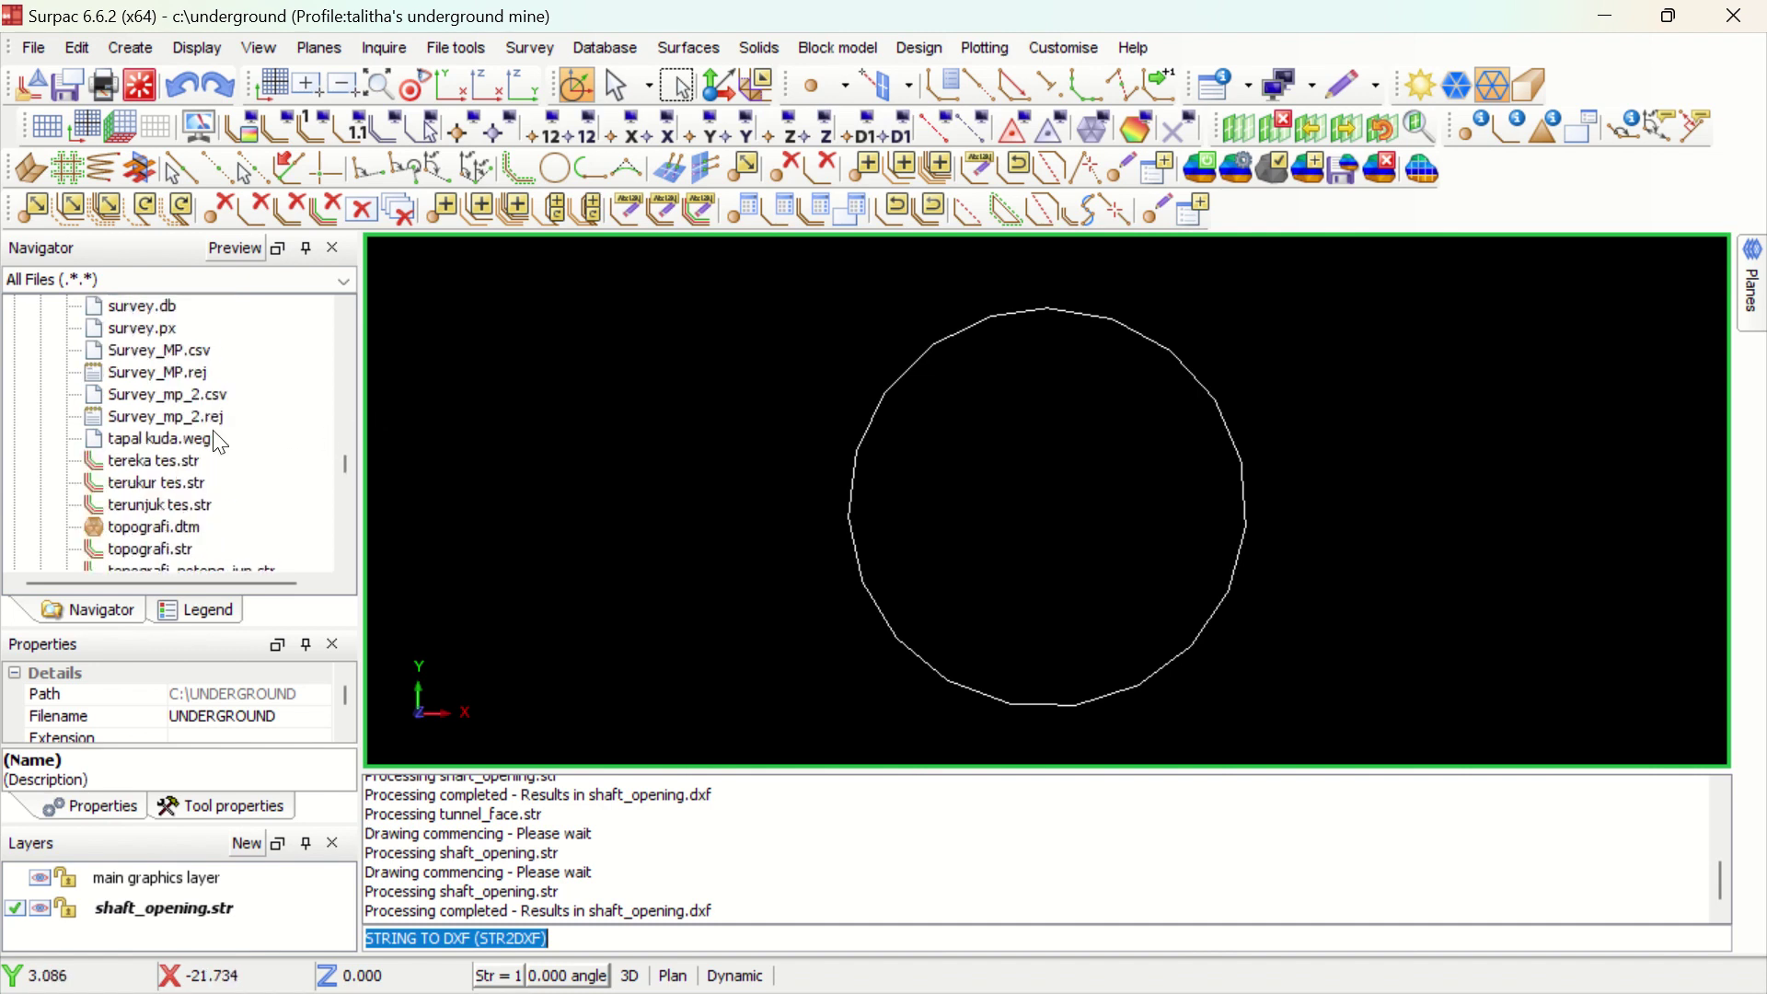
pyautogui.click(140, 85)
pyautogui.scroll(-3, 204, 479)
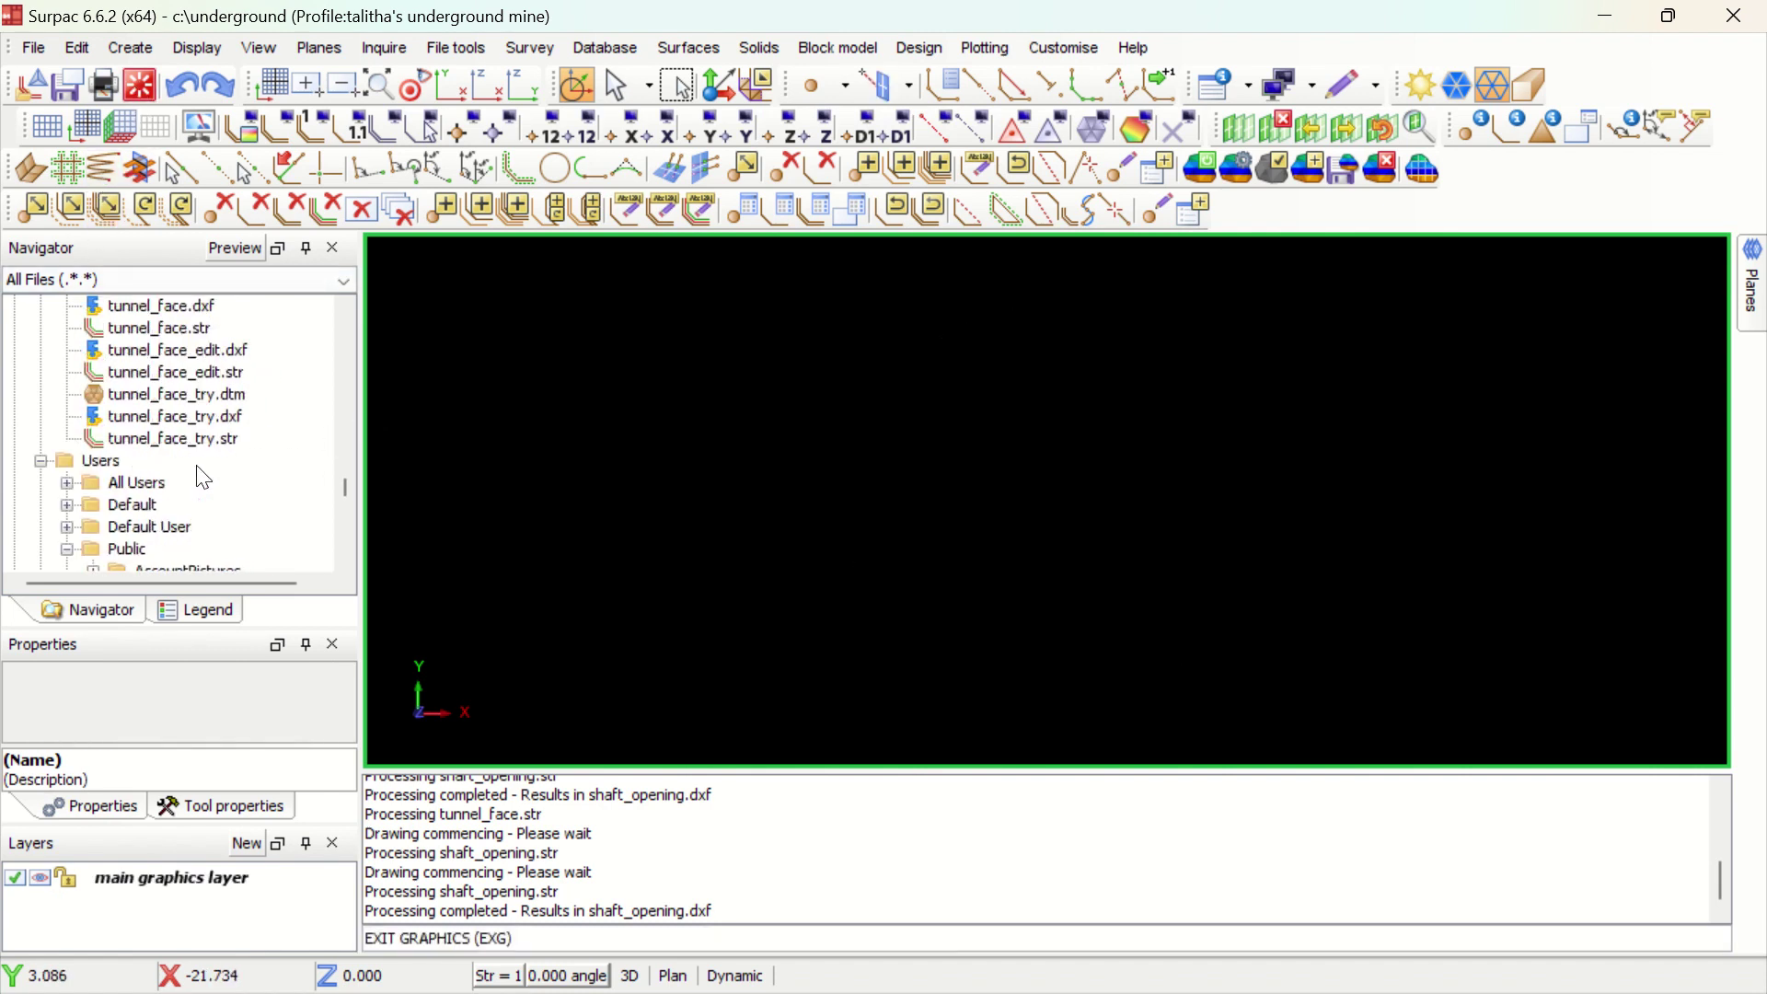
pyautogui.scroll(1, 205, 478)
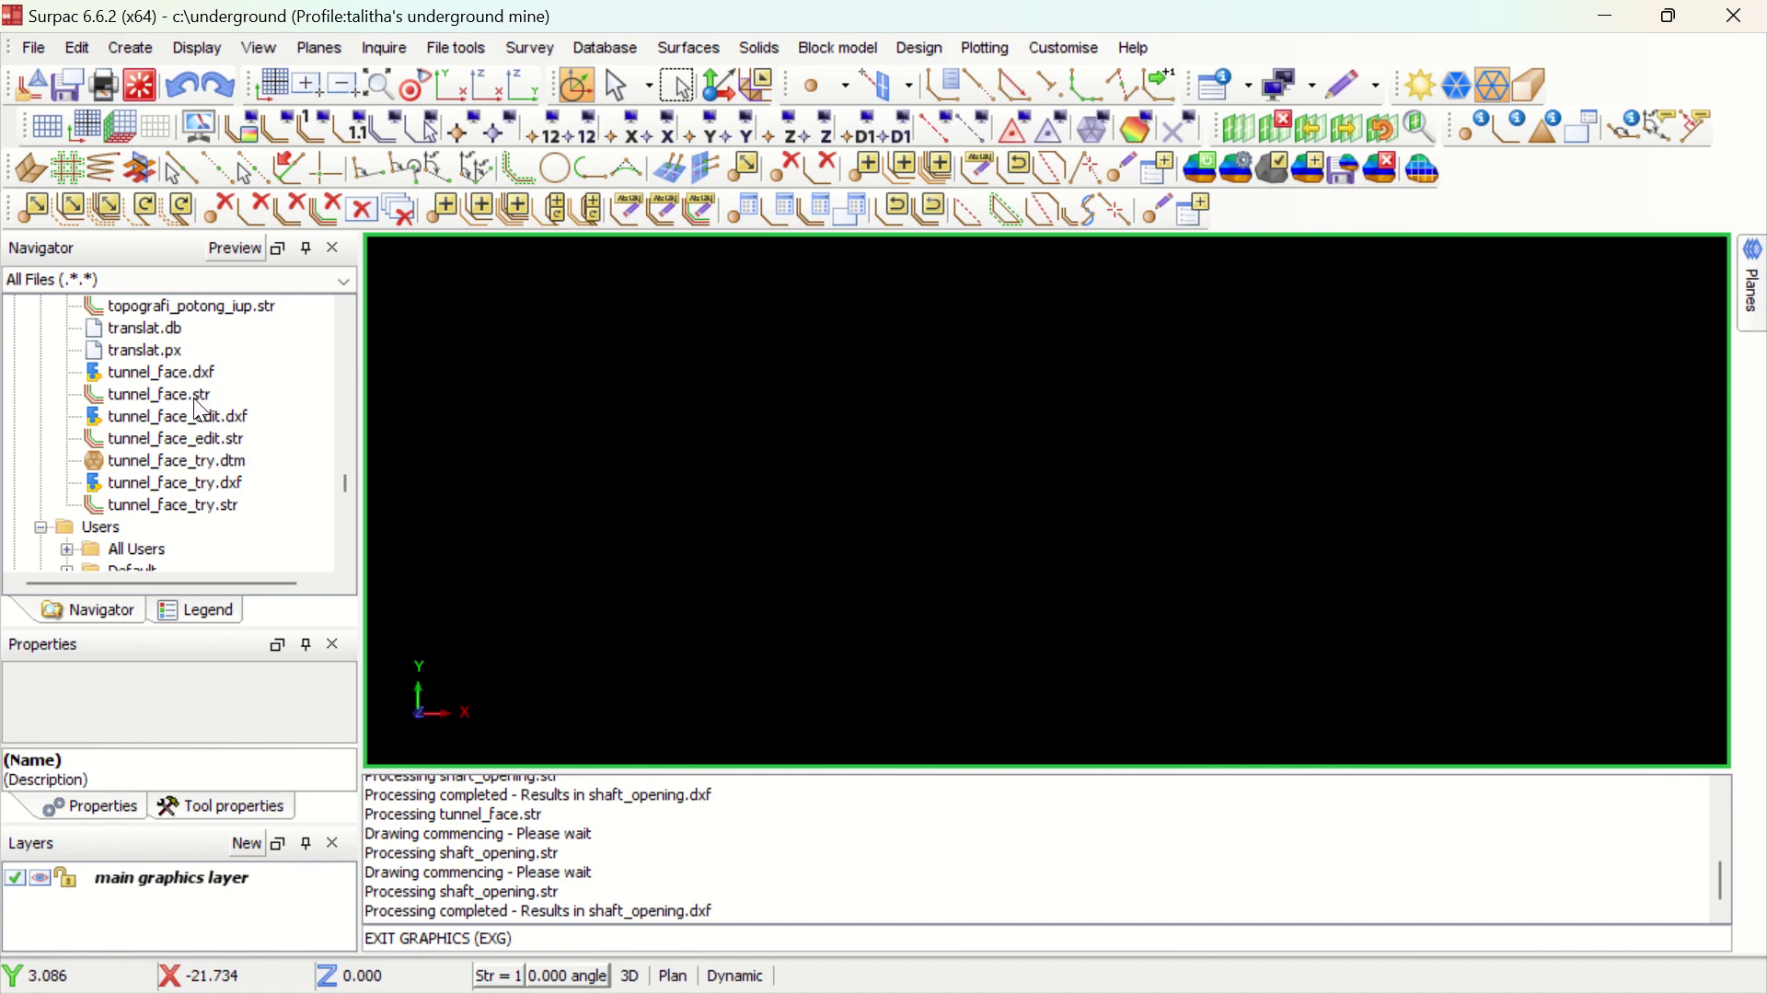
pyautogui.moveTo(200, 402); pyautogui.dragTo(704, 437)
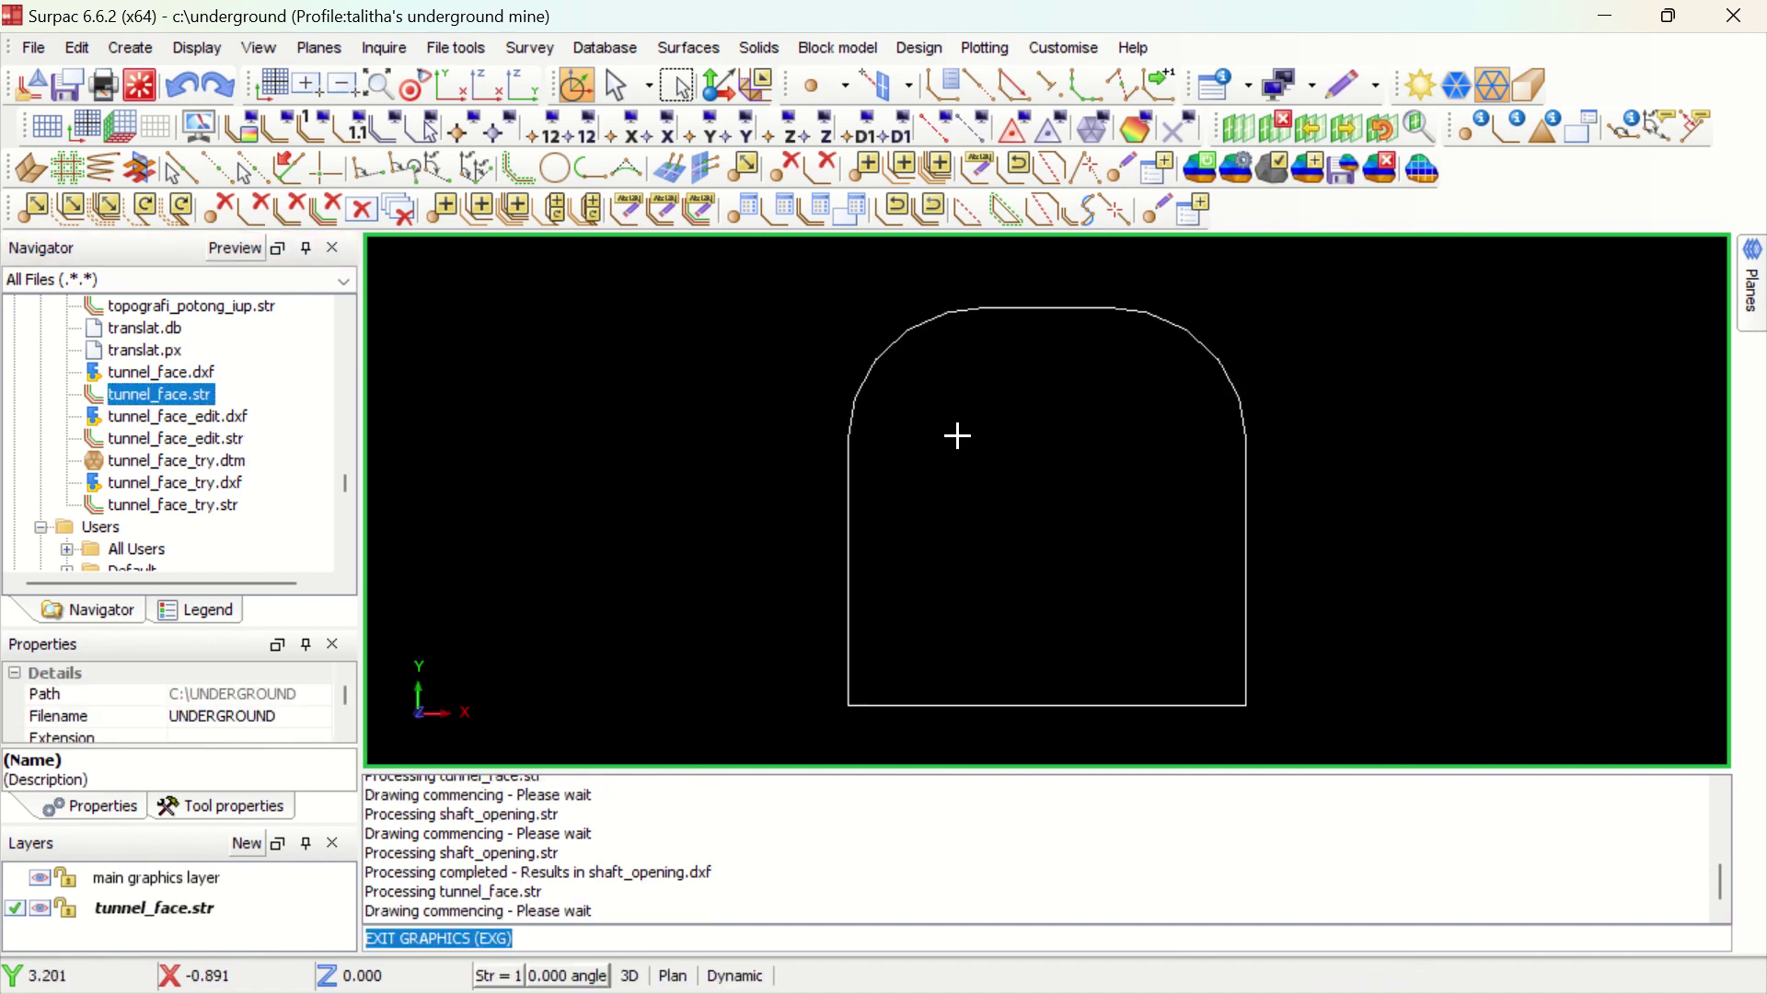
# Clear the tunnel face from the graphics and display shaft_opening.str instead
pyautogui.scroll(10, 147, 409)
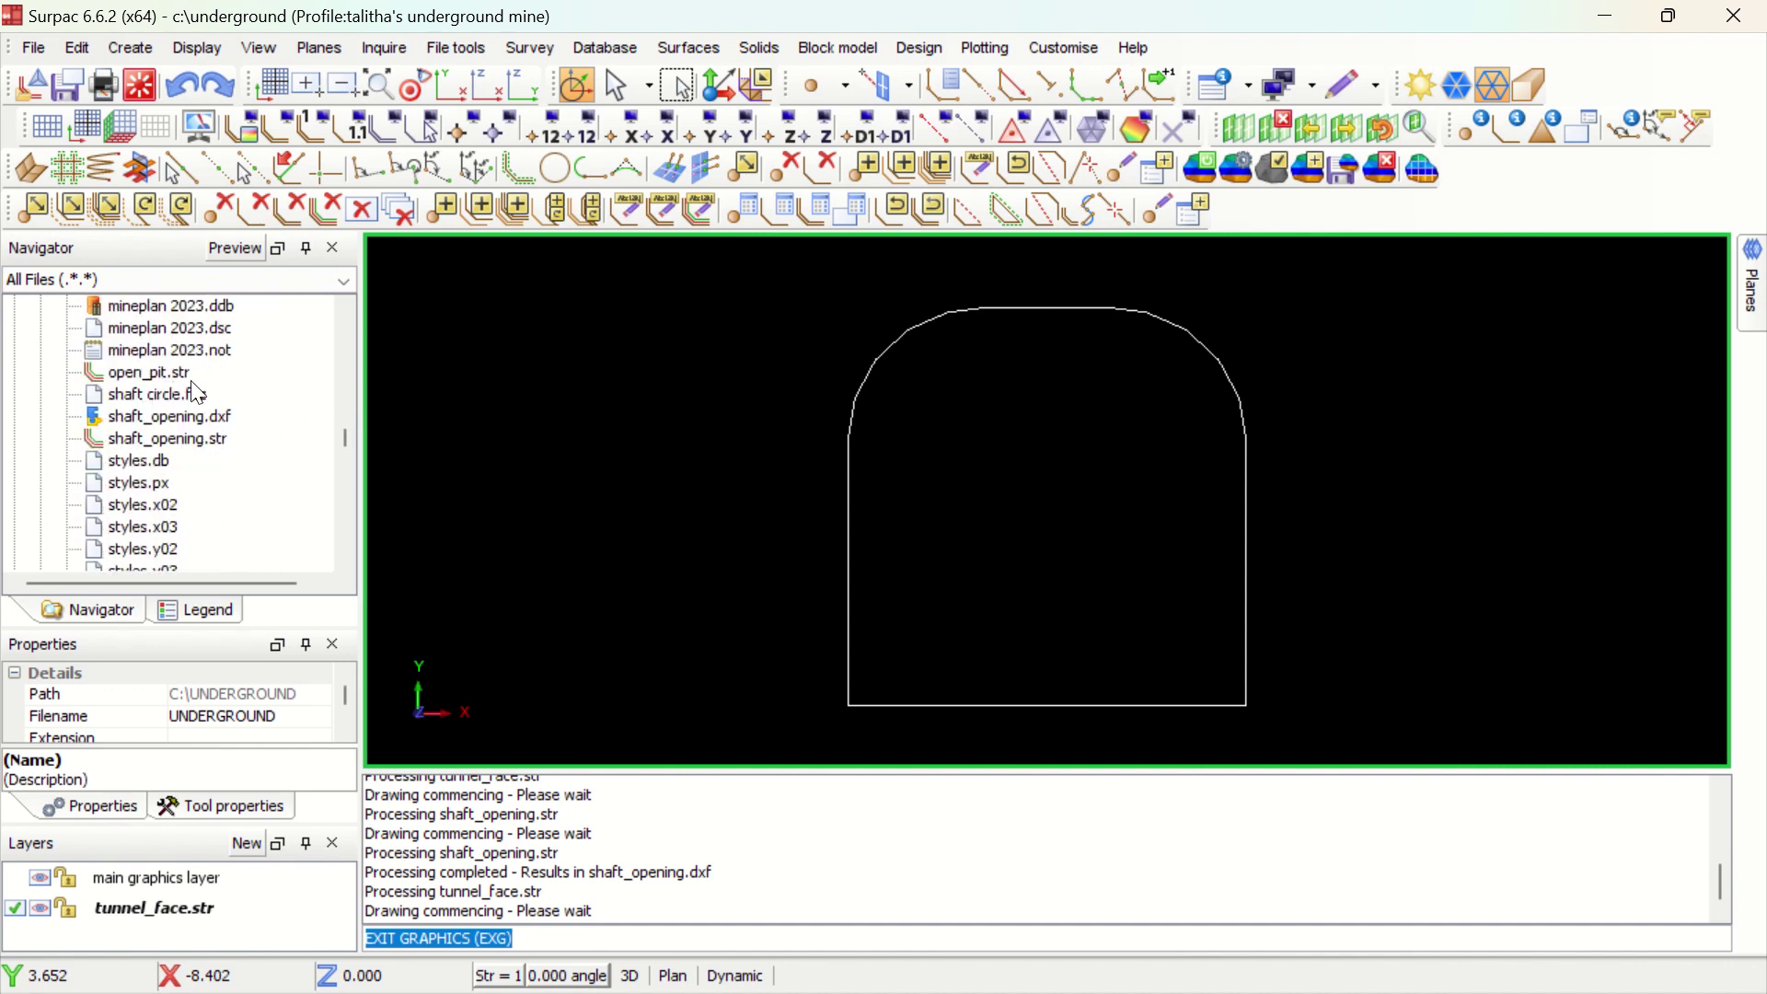
pyautogui.click(140, 85)
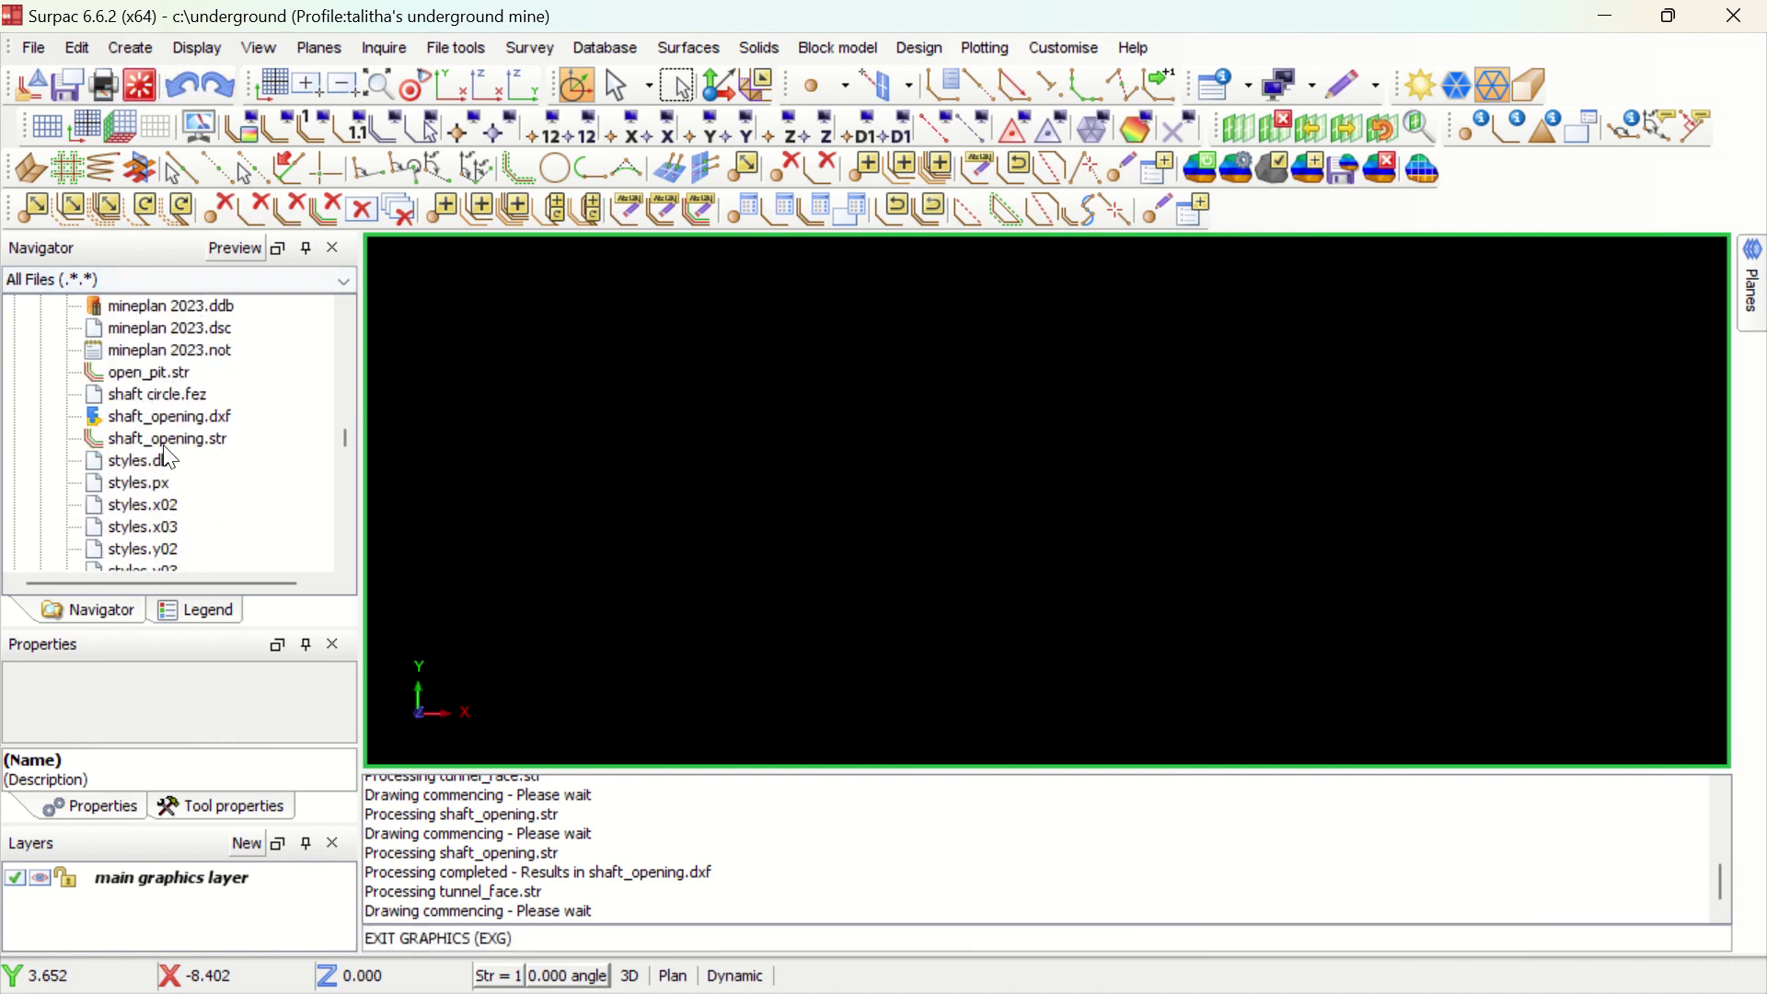
pyautogui.moveTo(165, 442); pyautogui.dragTo(741, 426)
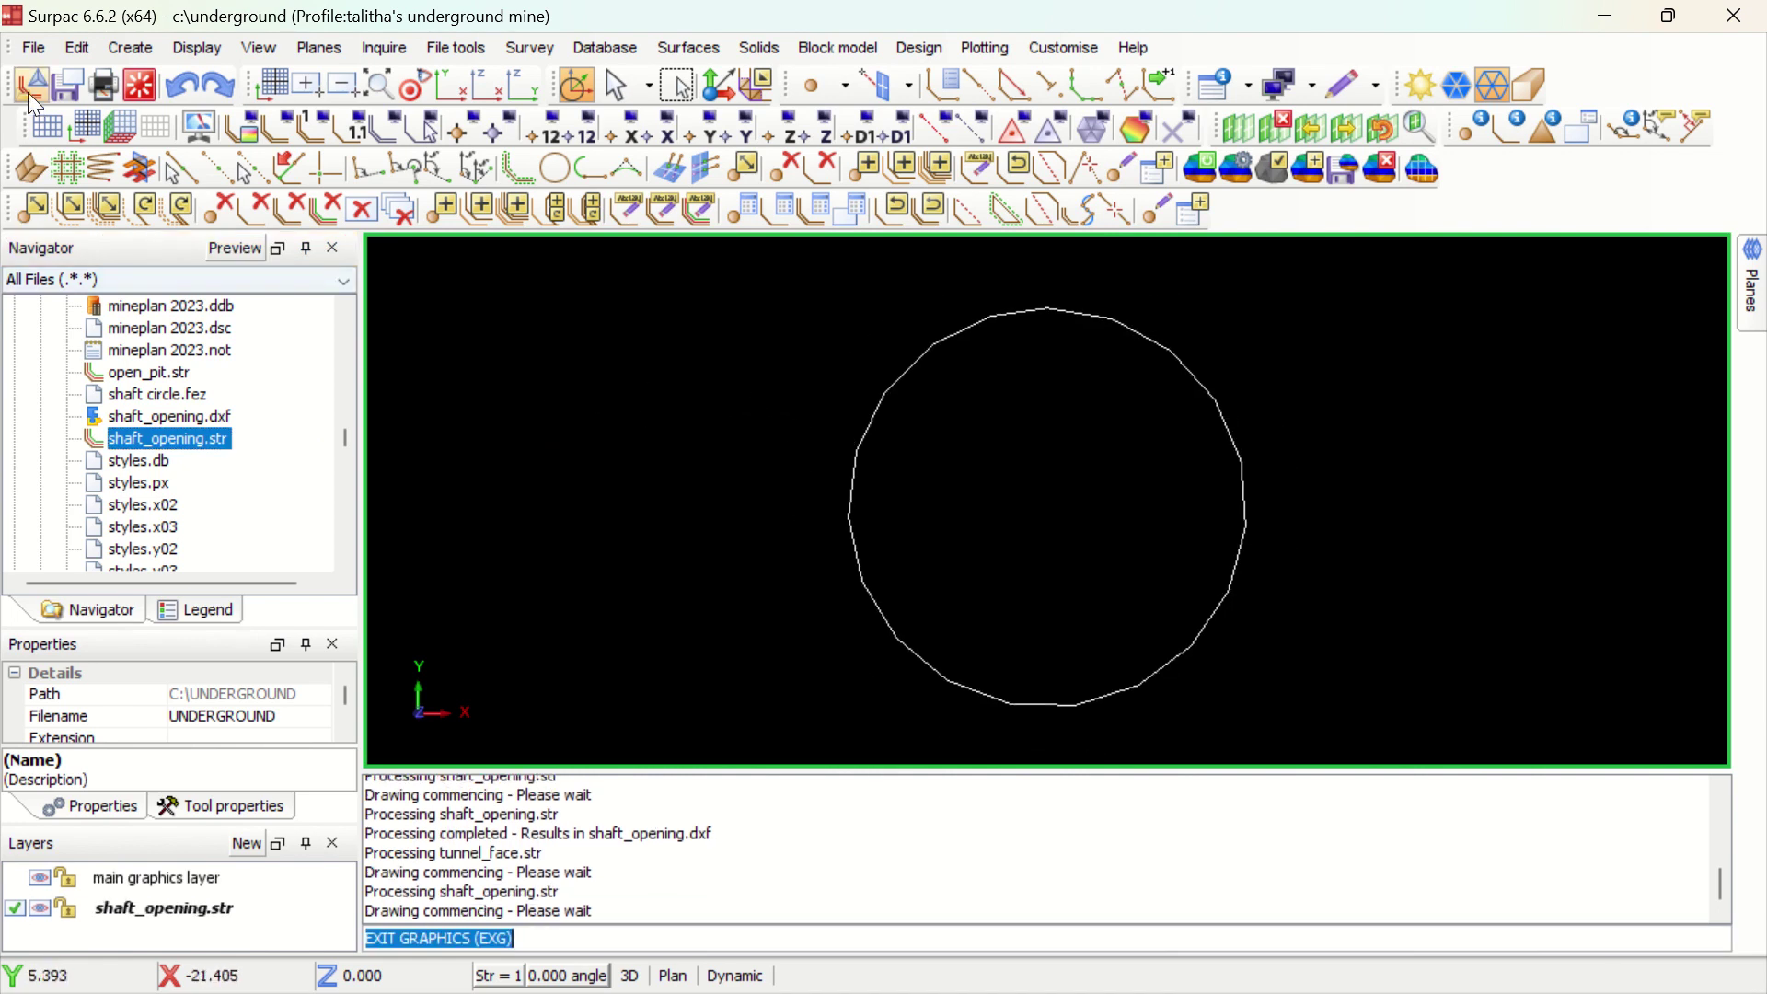
# Export the shaft_opening string file to DXF in the ACAD Ver10 - 3D DXF file format, with strings as layer IDs
pyautogui.click(41, 51)
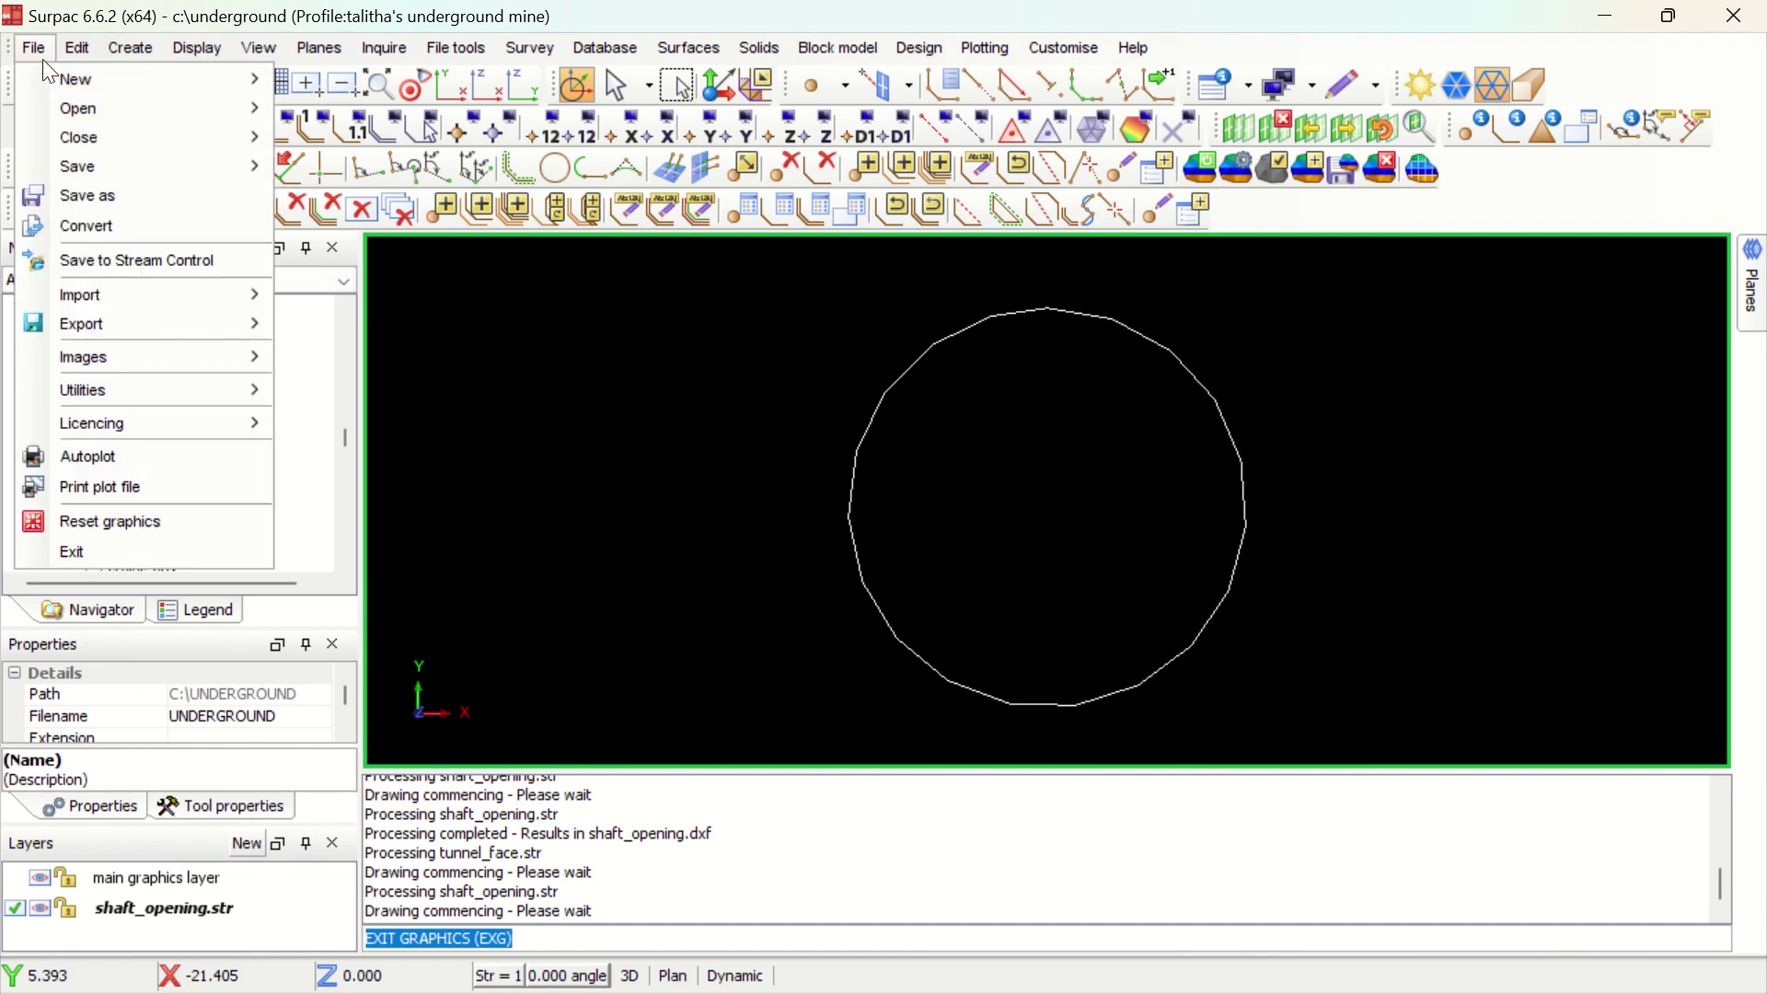
pyautogui.moveTo(190, 324)
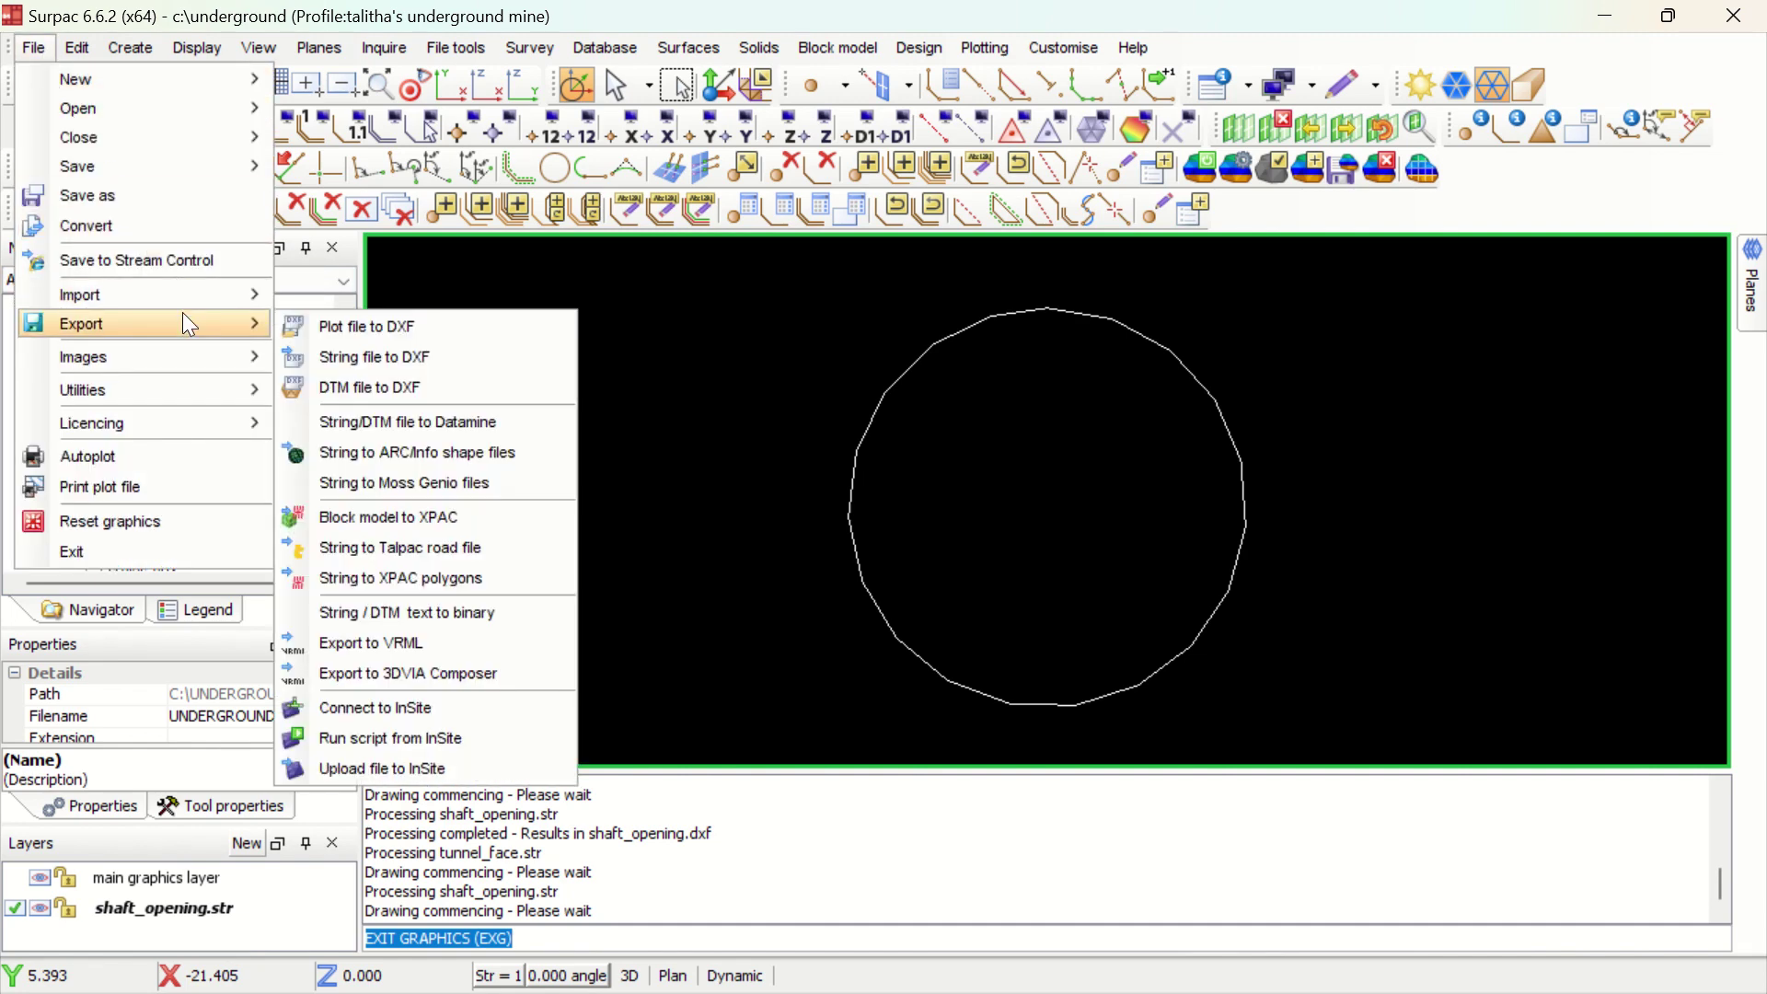
pyautogui.click(339, 361)
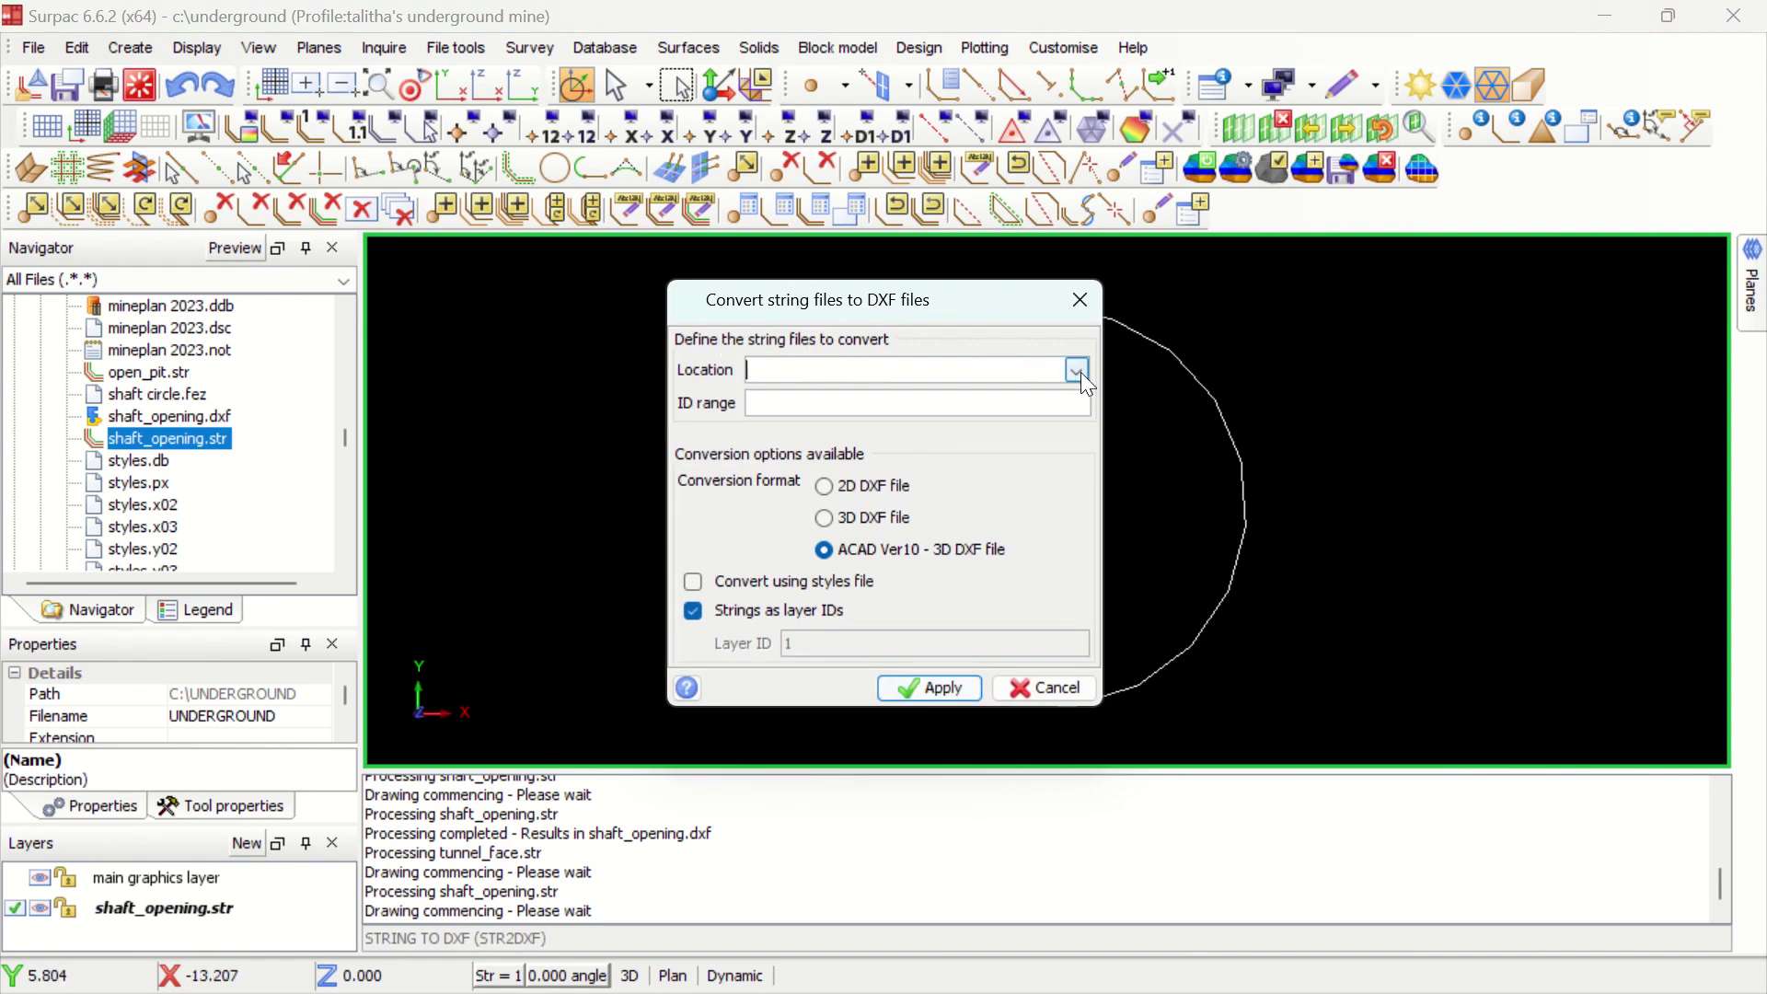
pyautogui.click(1078, 370)
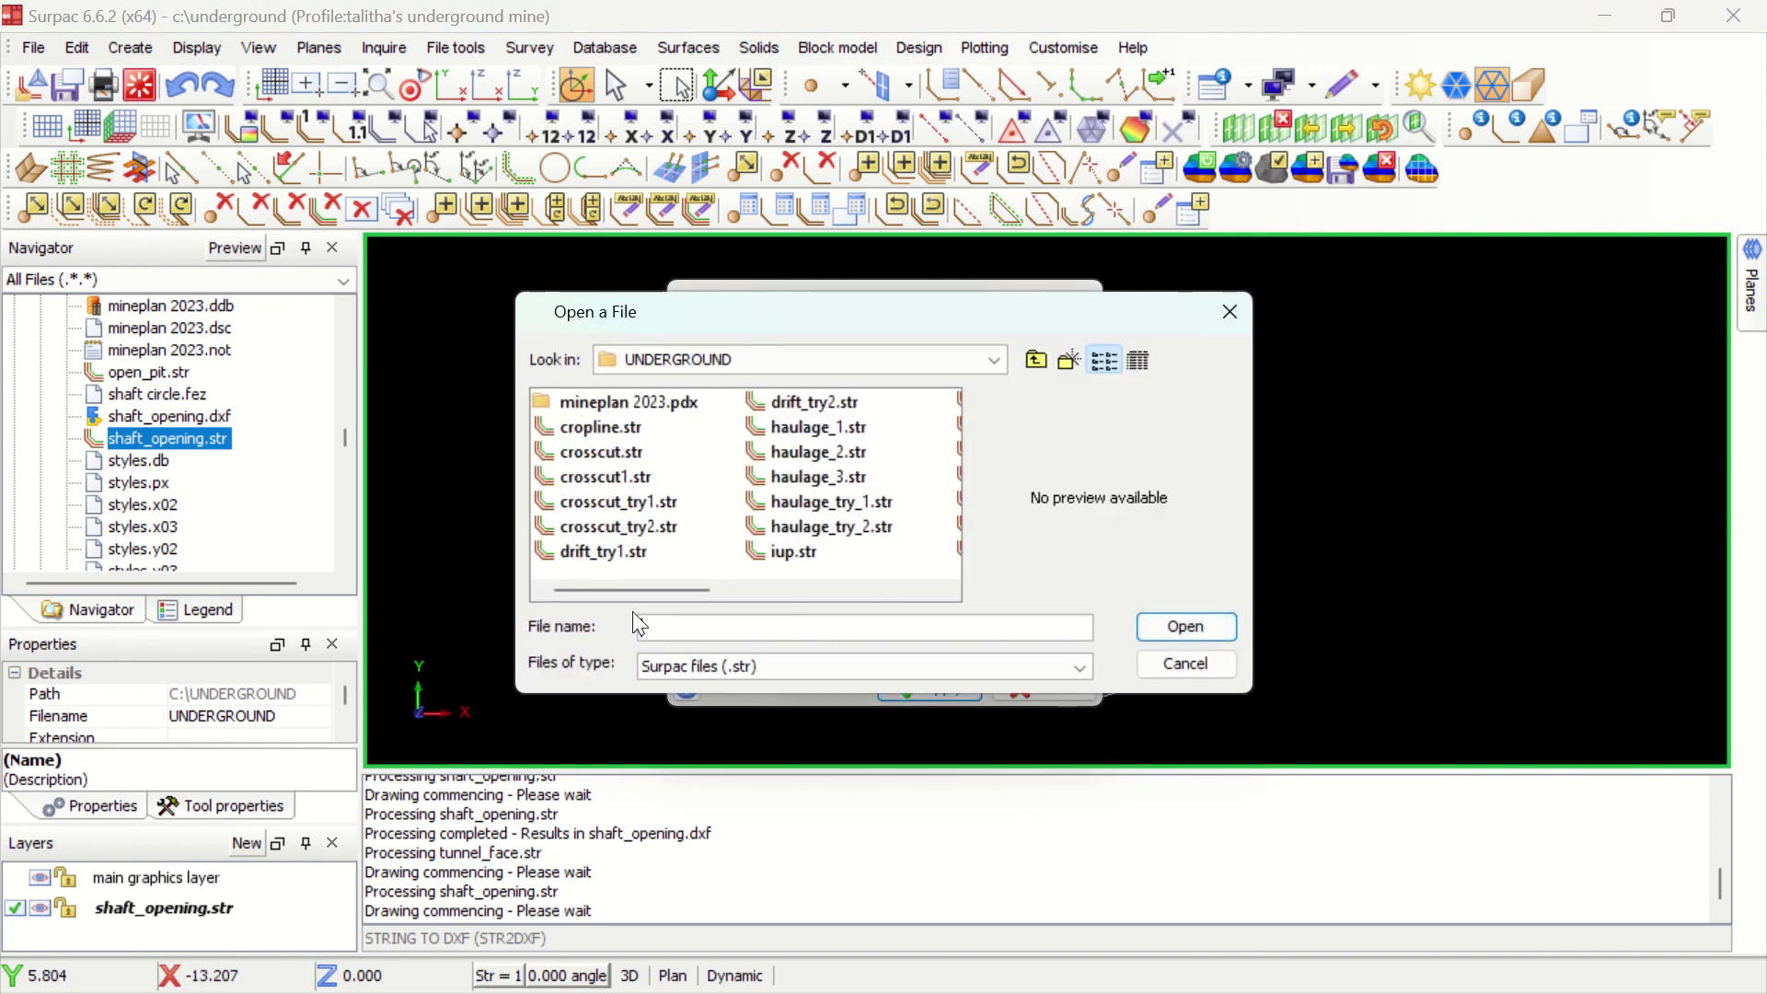
pyautogui.moveTo(642, 592); pyautogui.dragTo(830, 606)
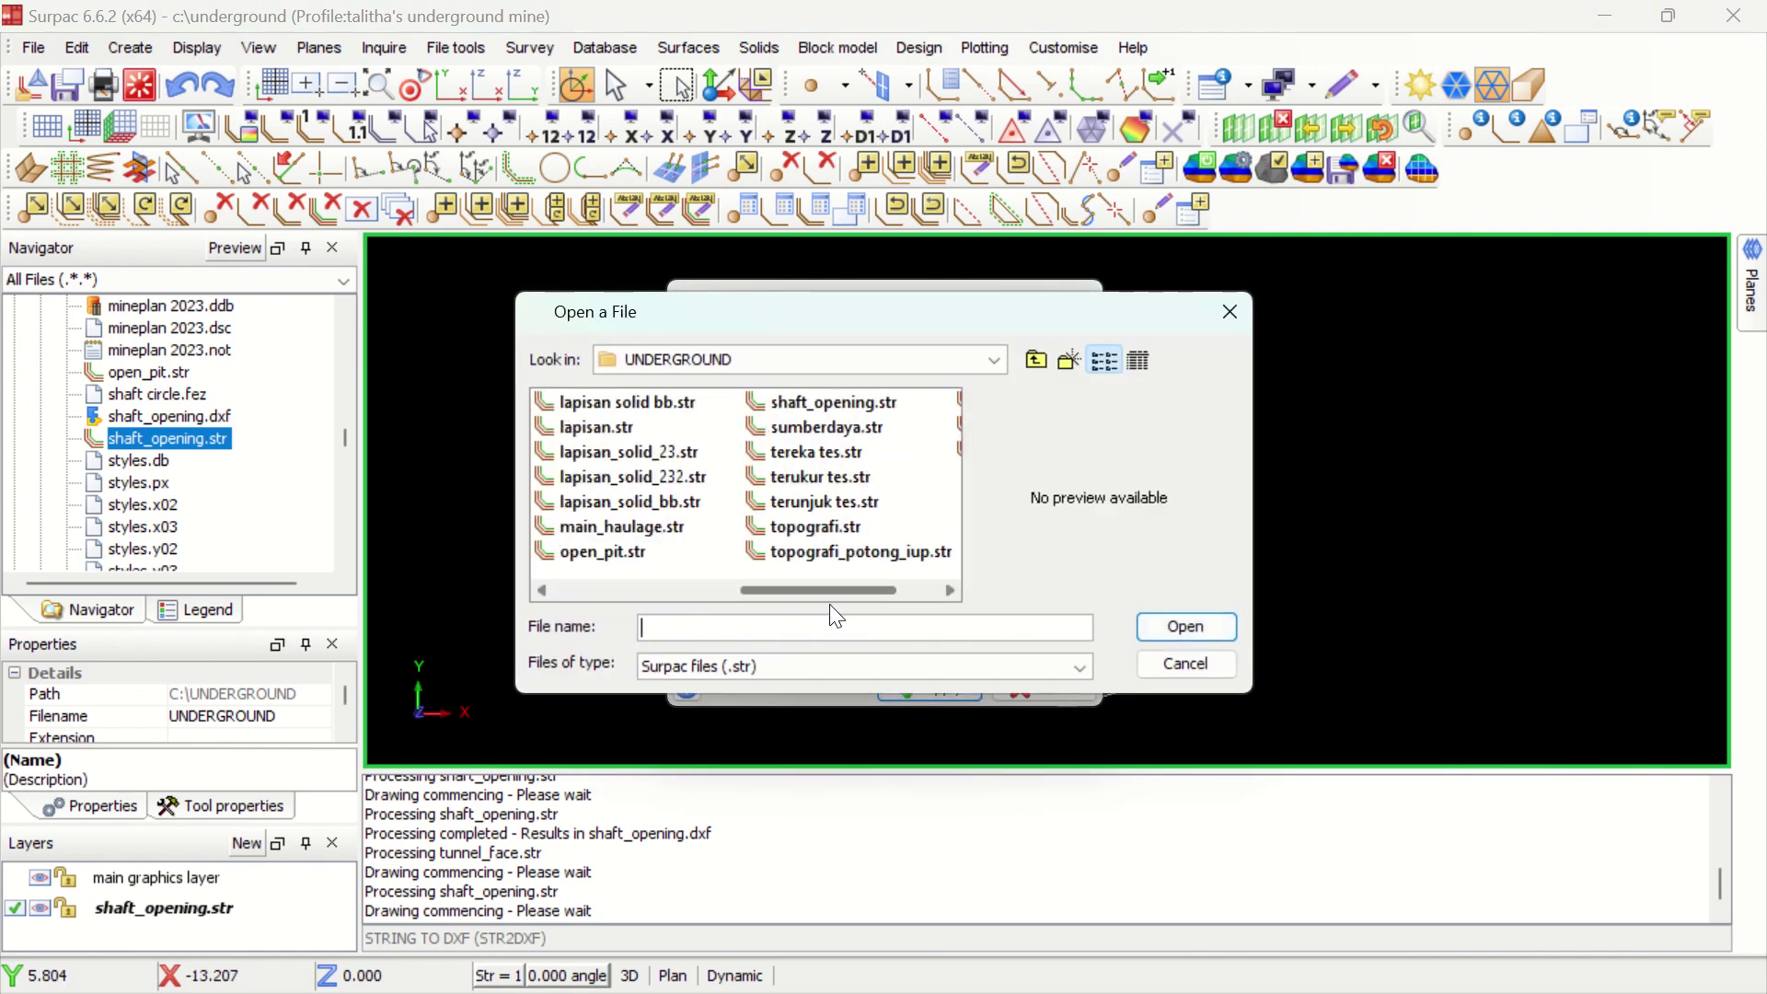
pyautogui.click(823, 402)
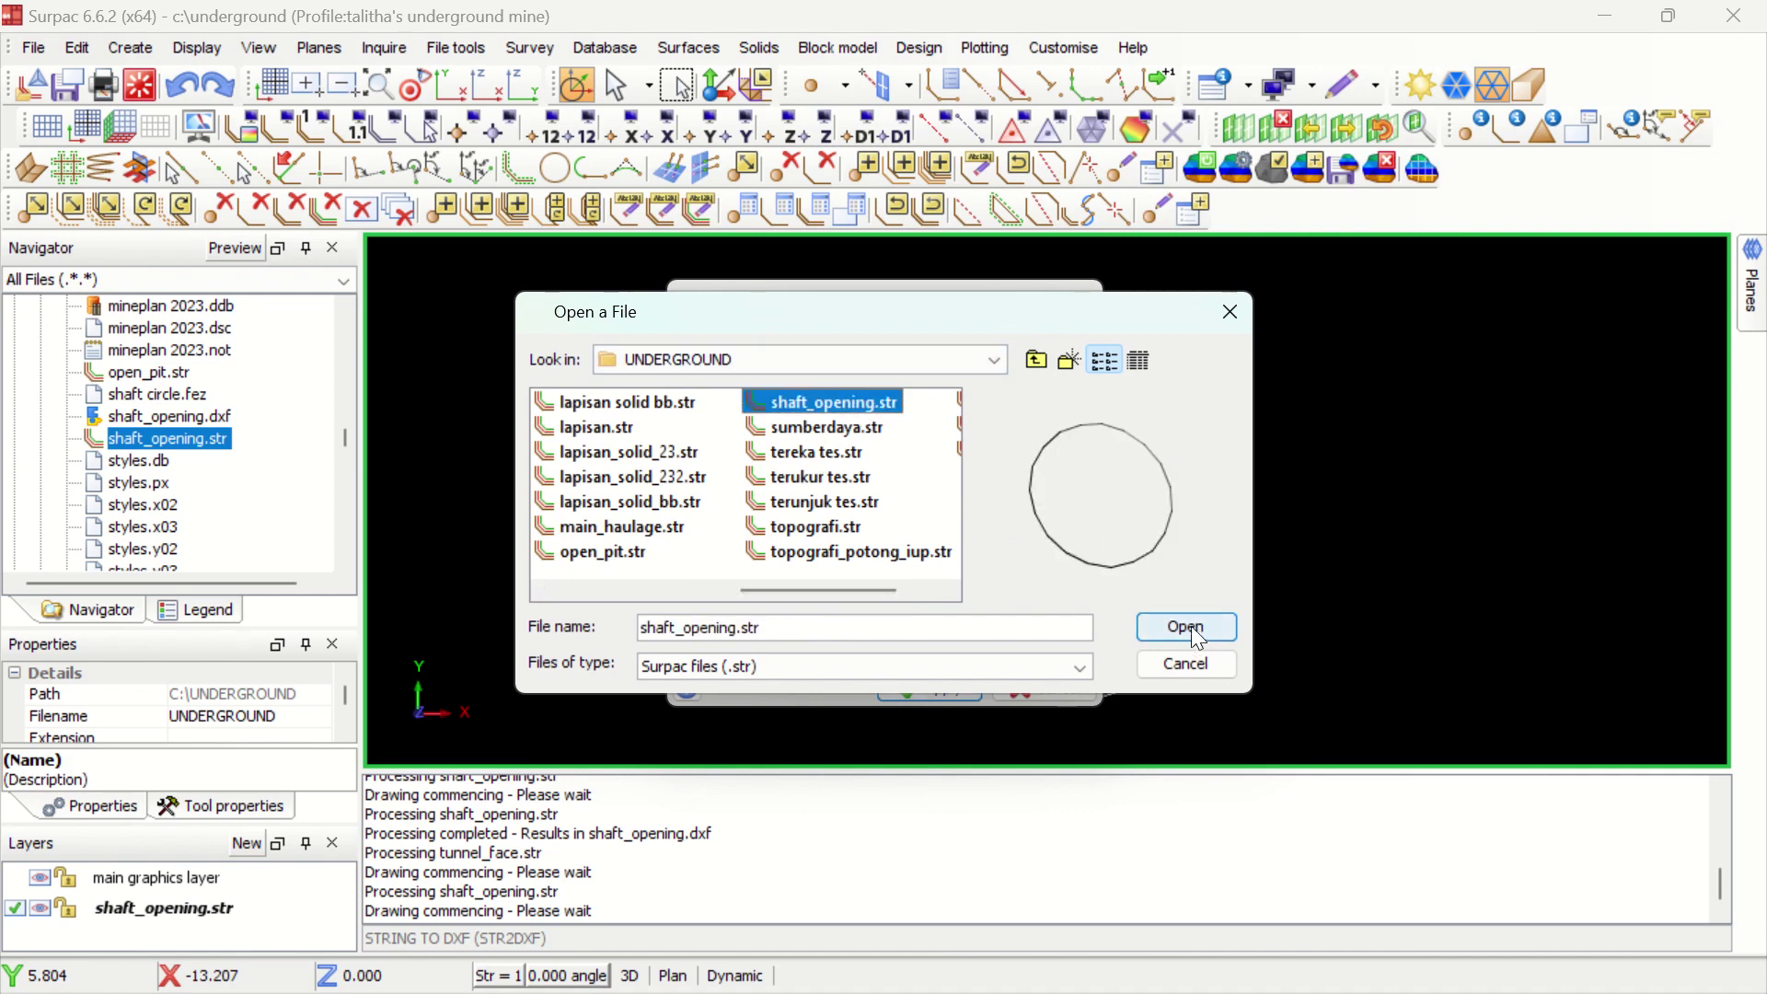
pyautogui.click(1188, 629)
pyautogui.click(925, 686)
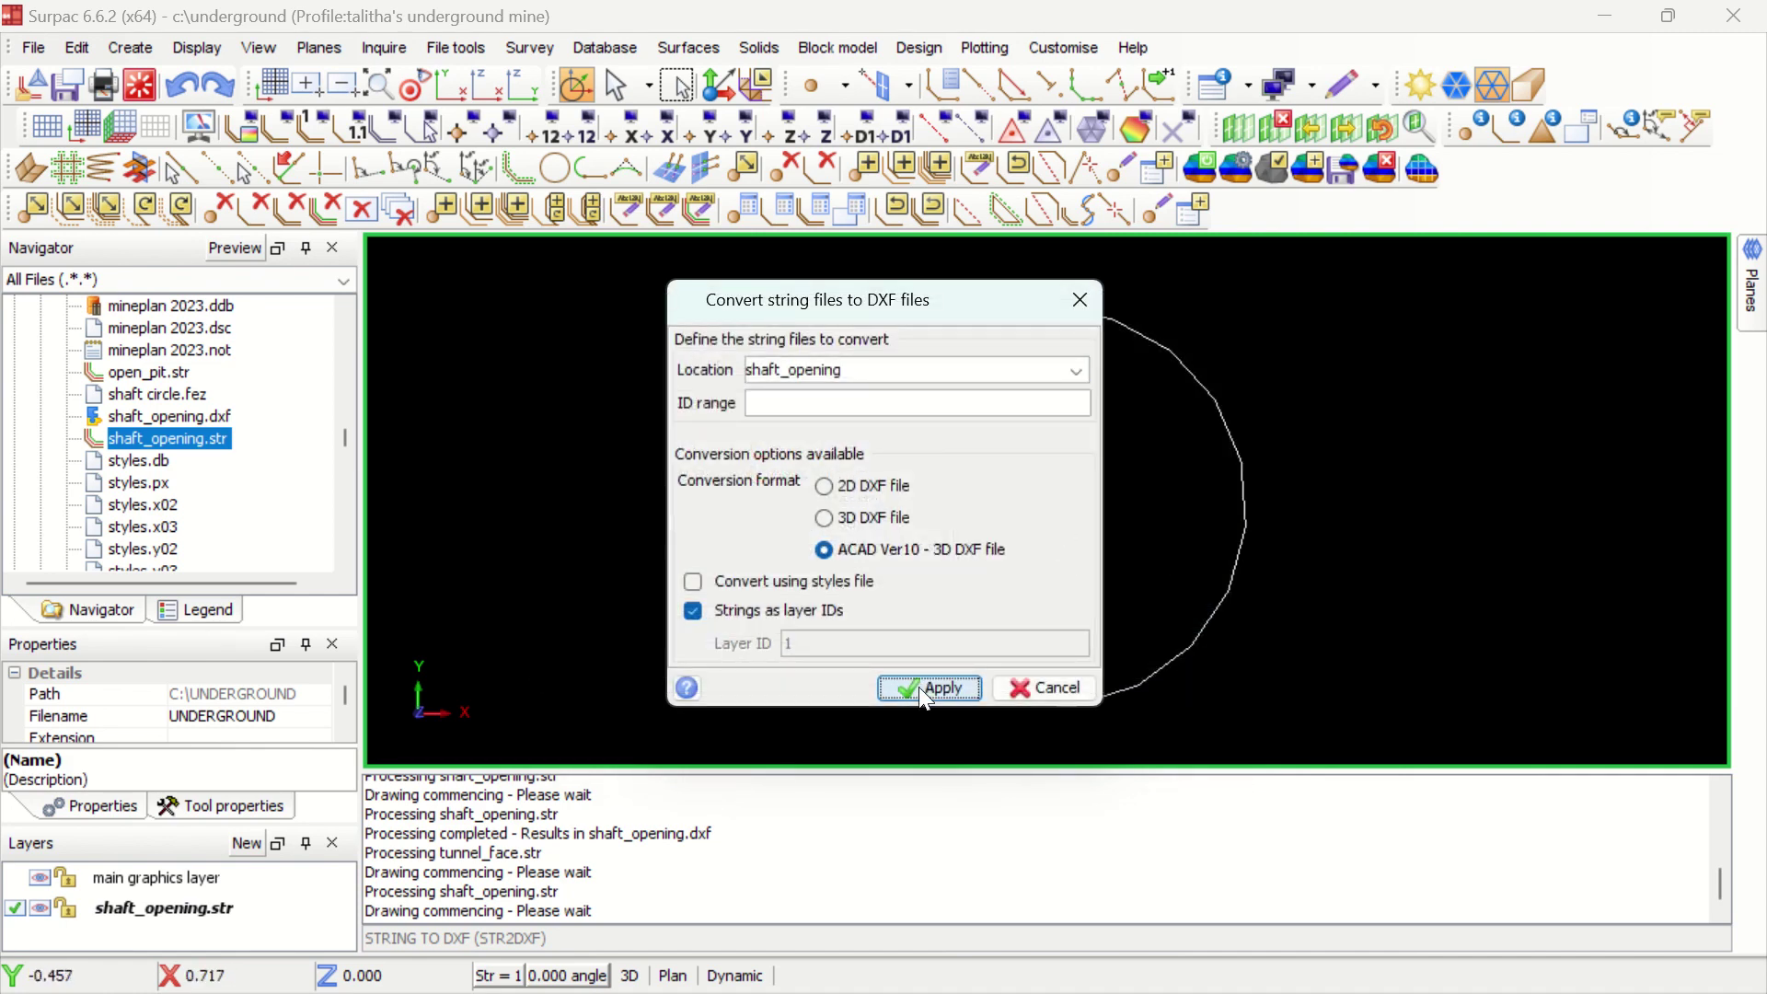
pyautogui.click(1000, 572)
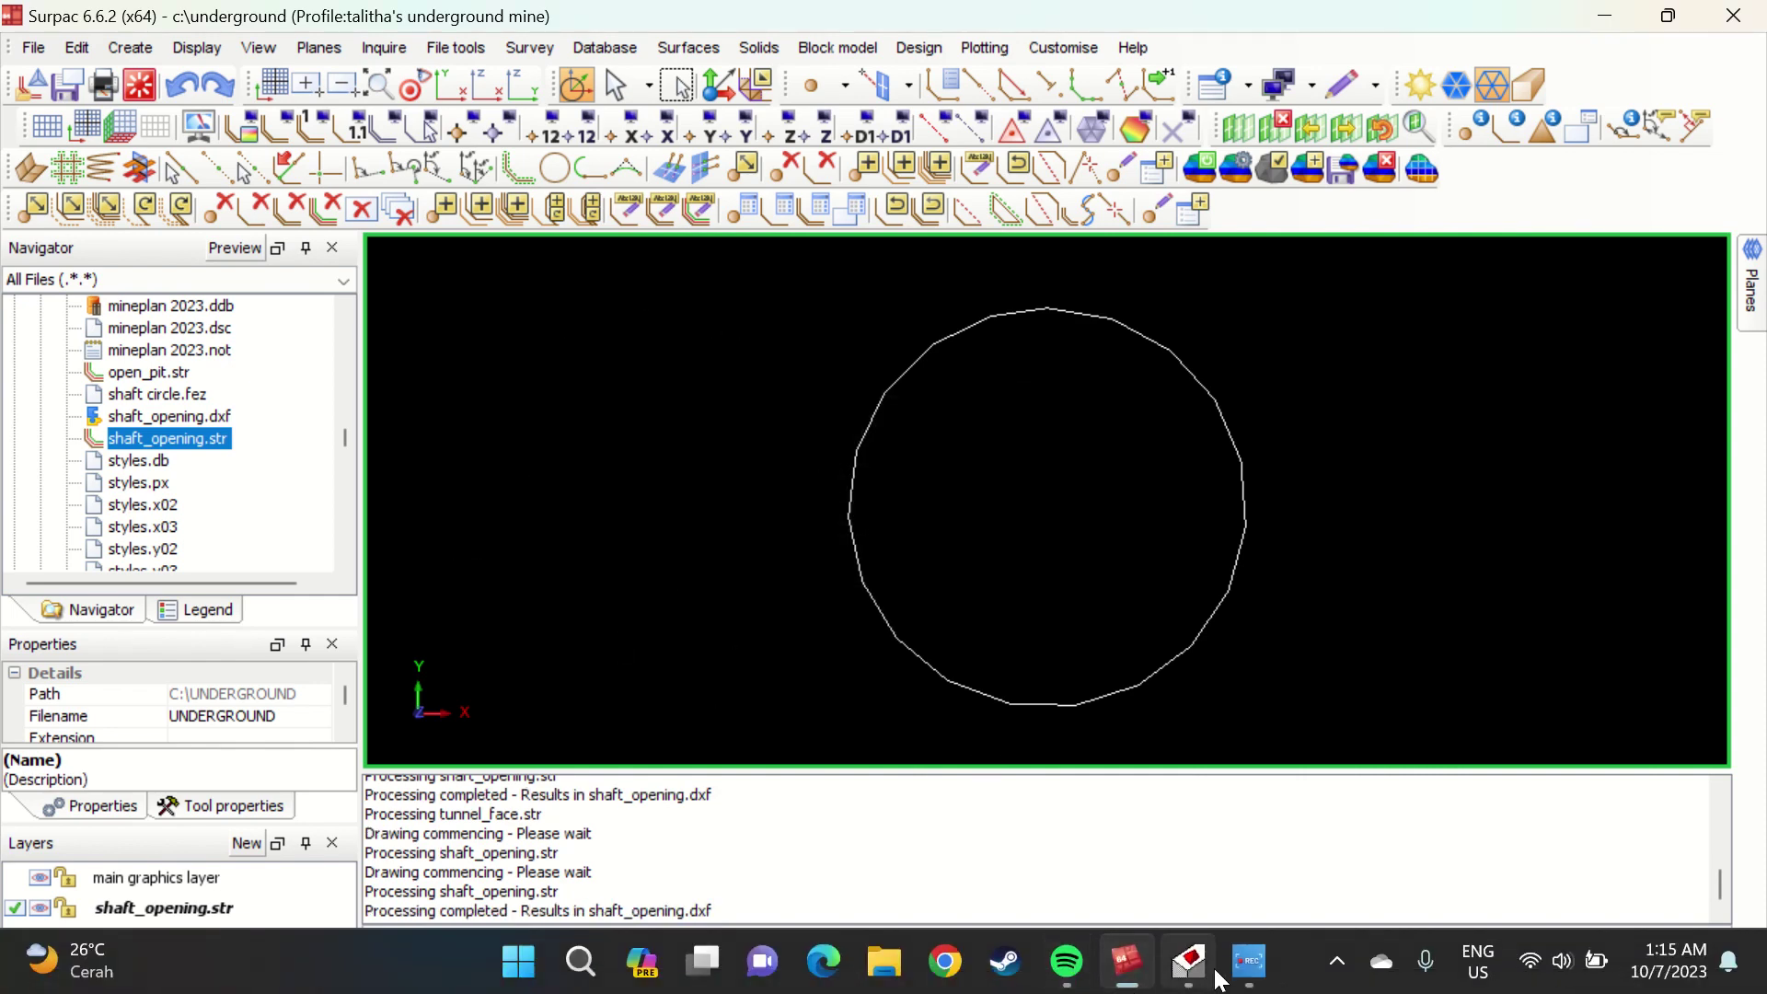
# Switch to Unwedge and import shaft_opening.dxf as the opening section
pyautogui.click(1188, 962)
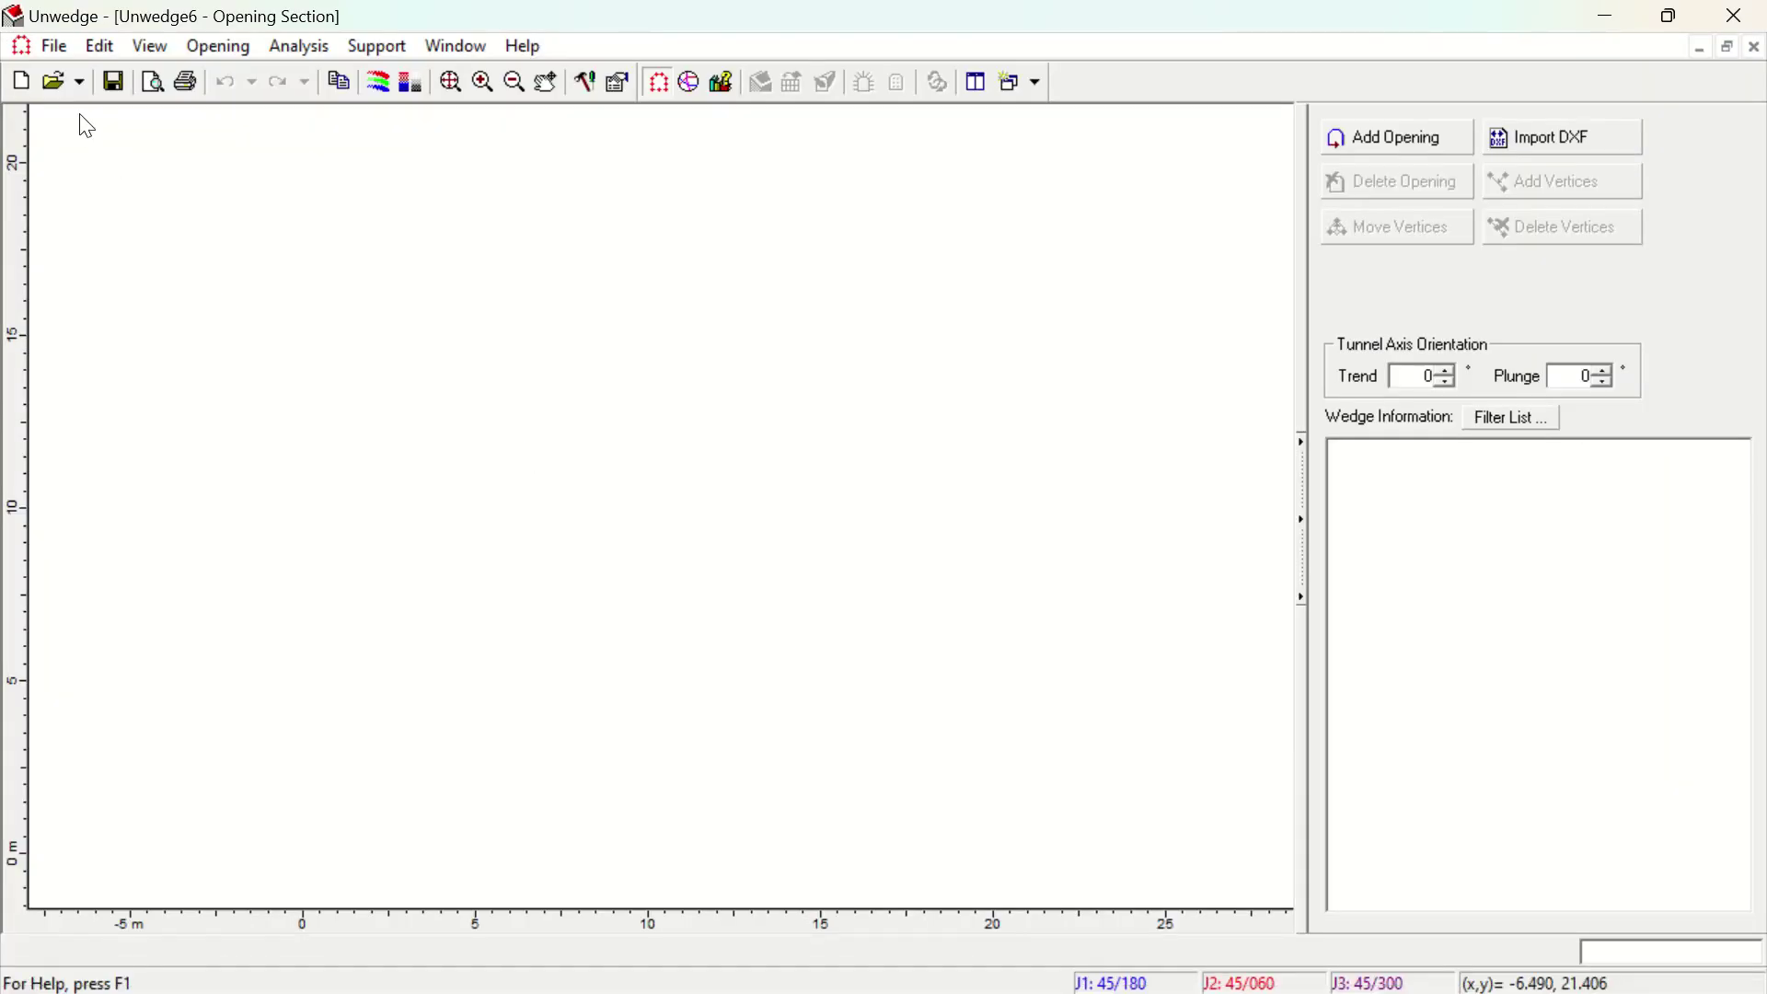
pyautogui.click(55, 48)
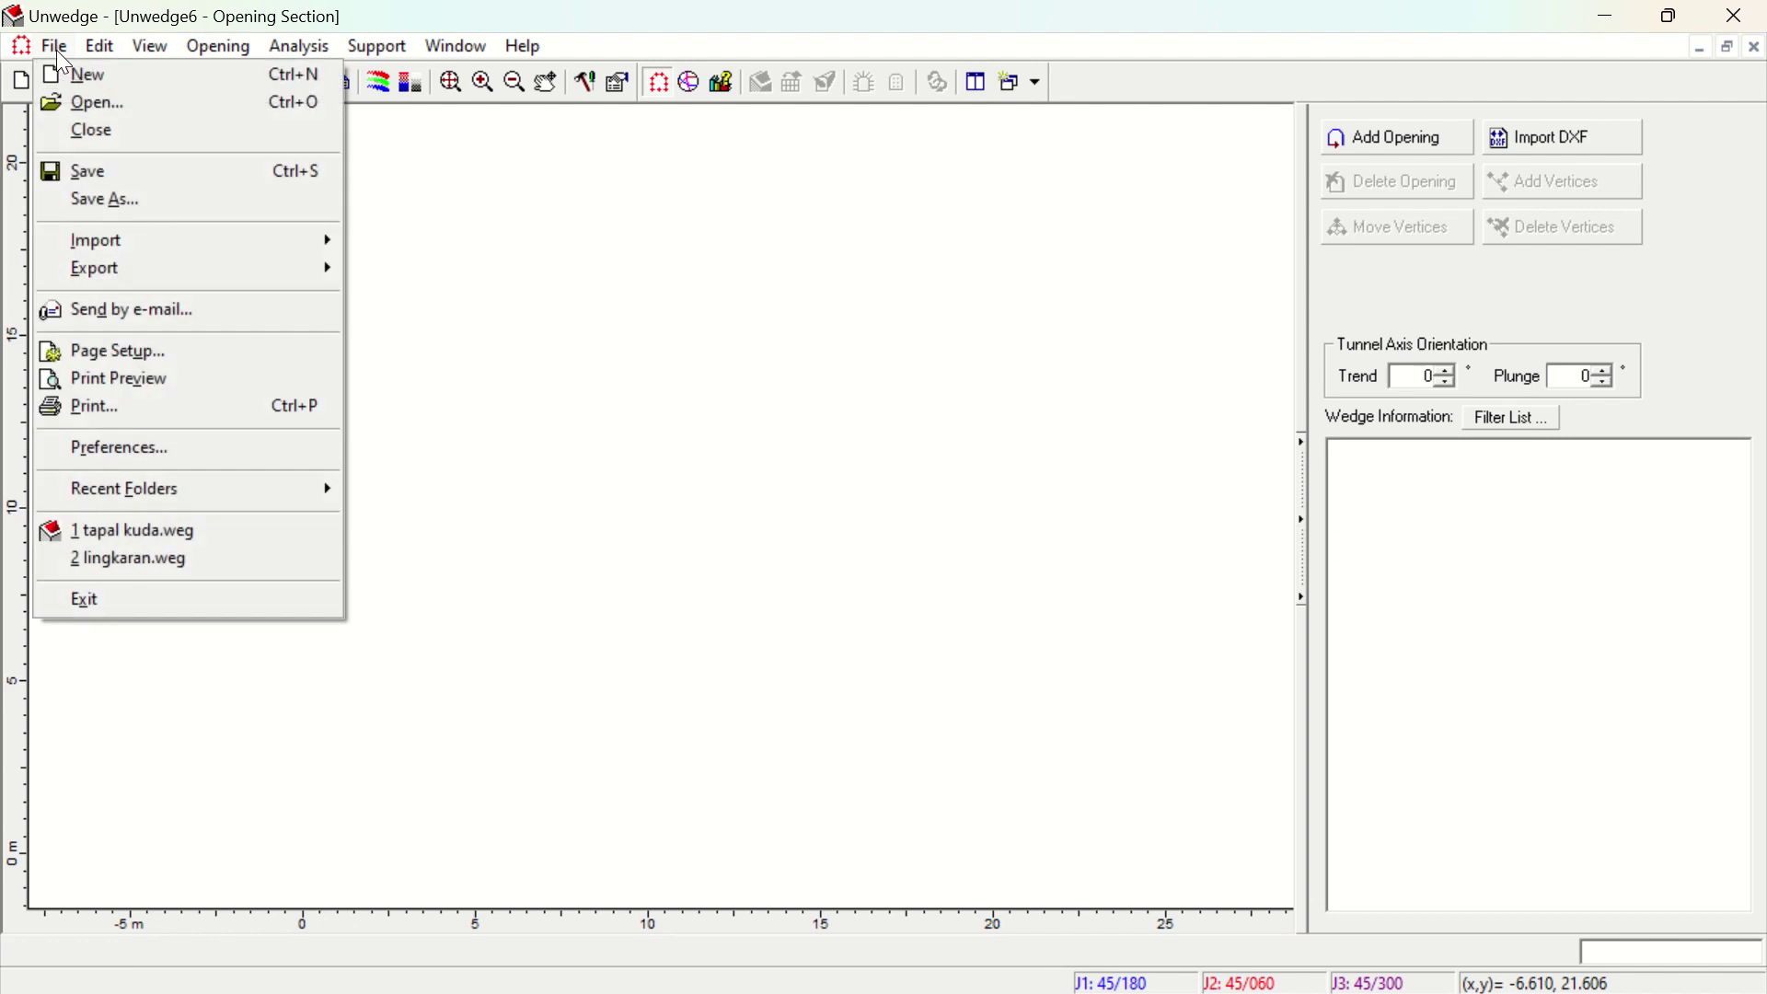
pyautogui.moveTo(145, 246)
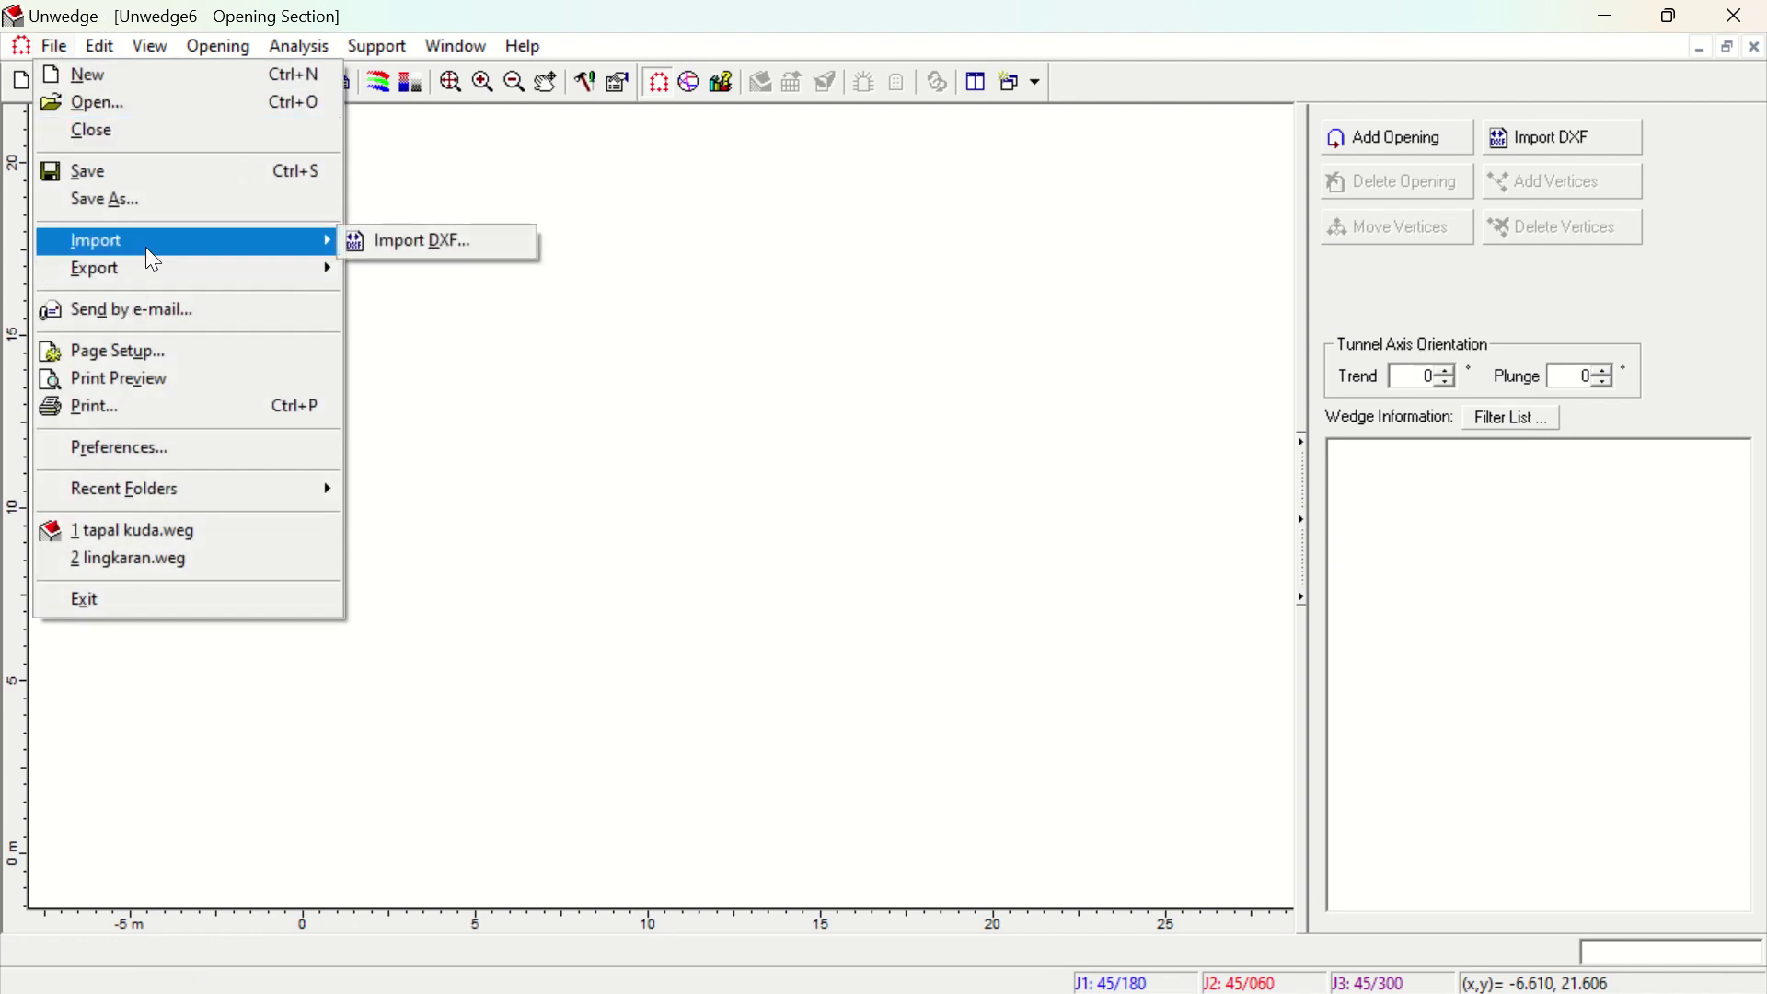
pyautogui.click(402, 240)
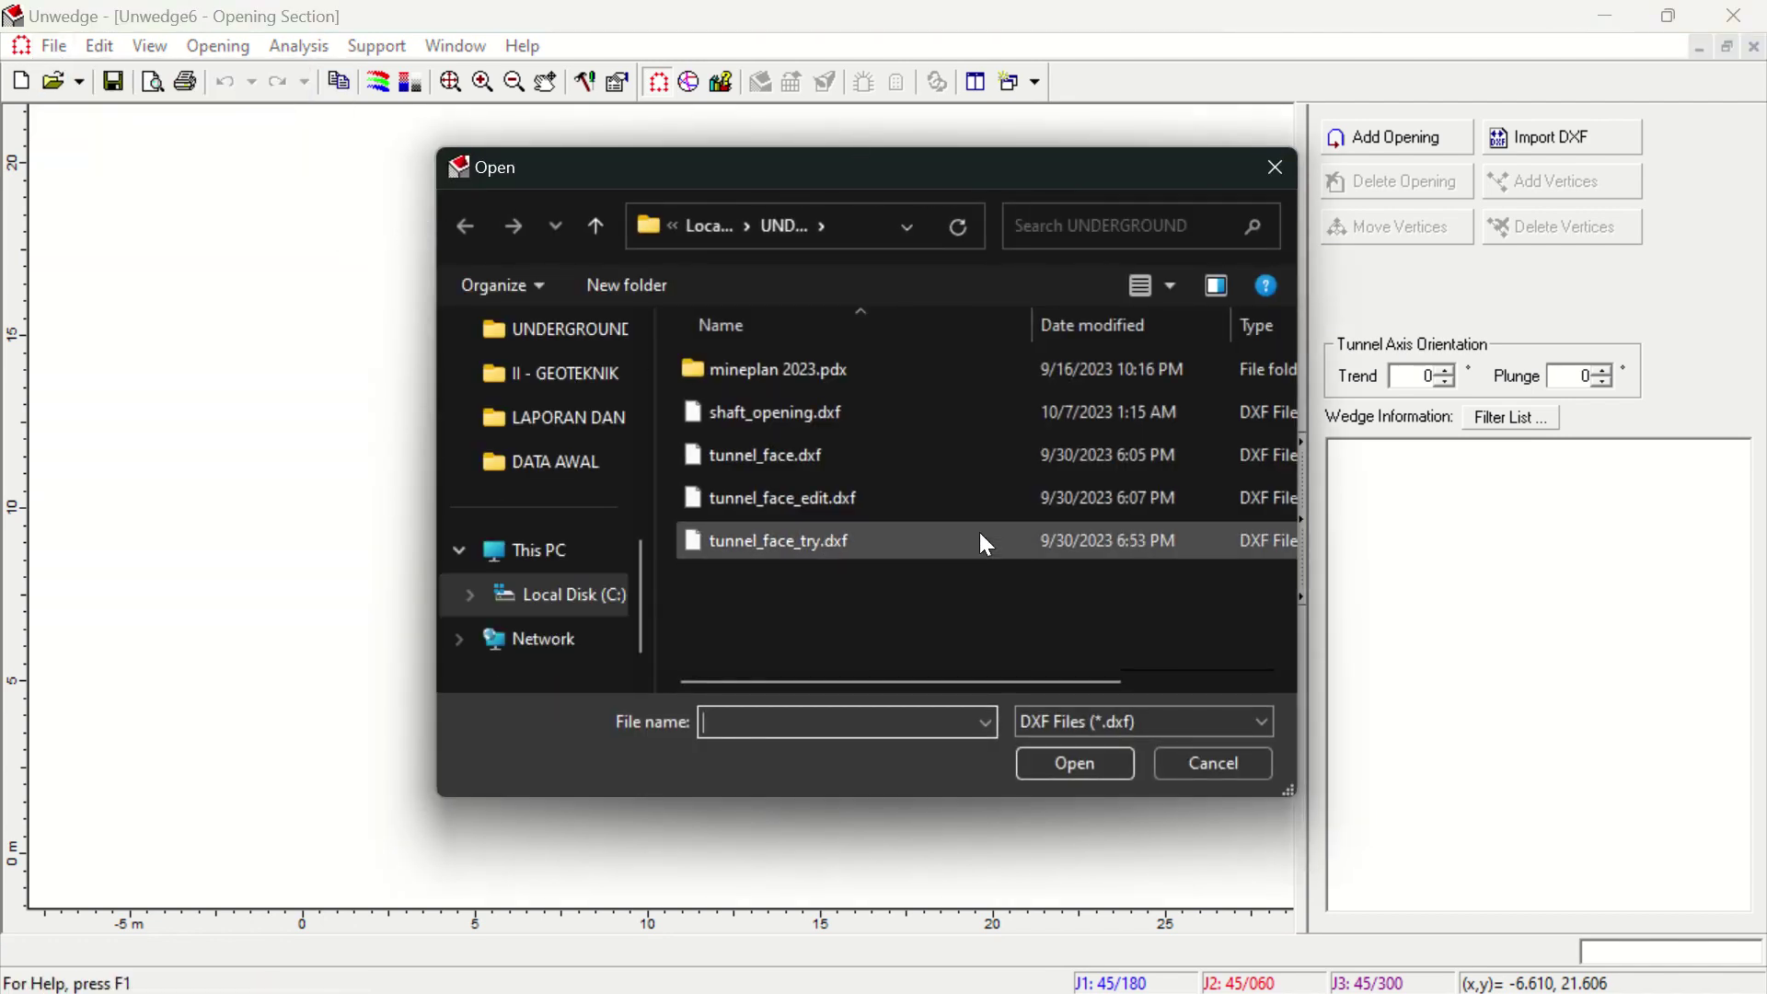
pyautogui.click(990, 414)
pyautogui.click(1036, 771)
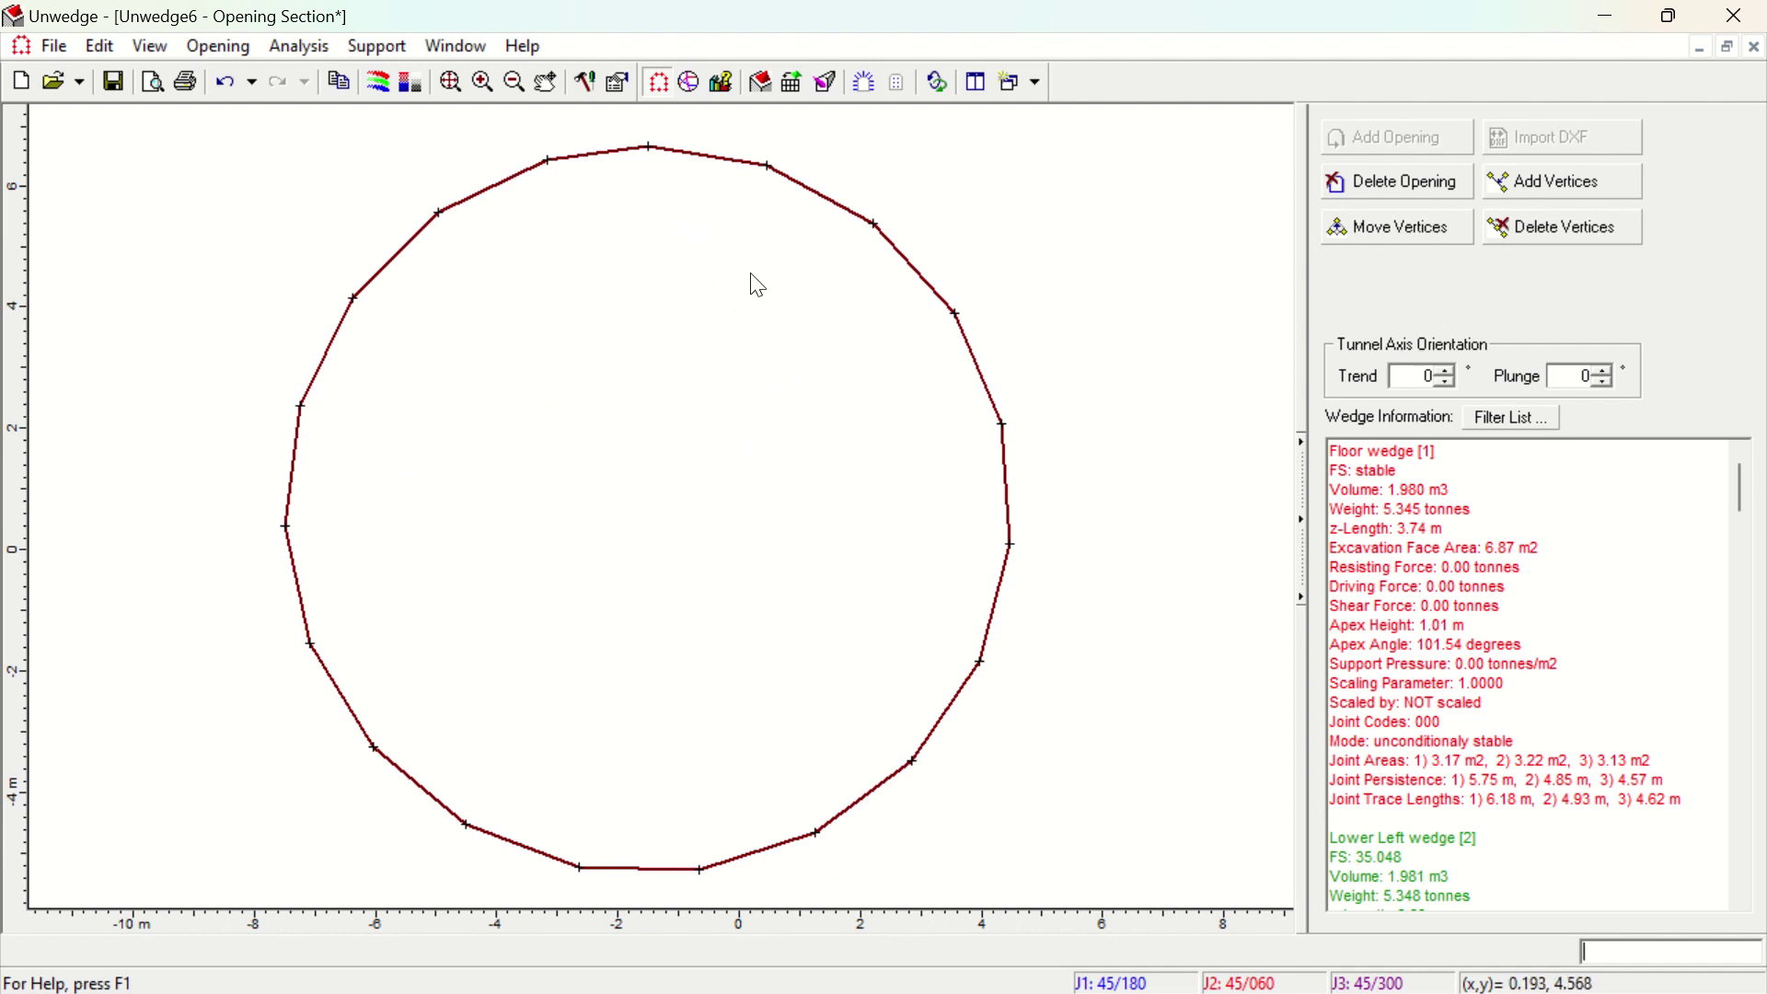
# Create a new document and accept its project settings with metric units, stress as tonnes/m2, and end wedge computation
pyautogui.click(58, 48)
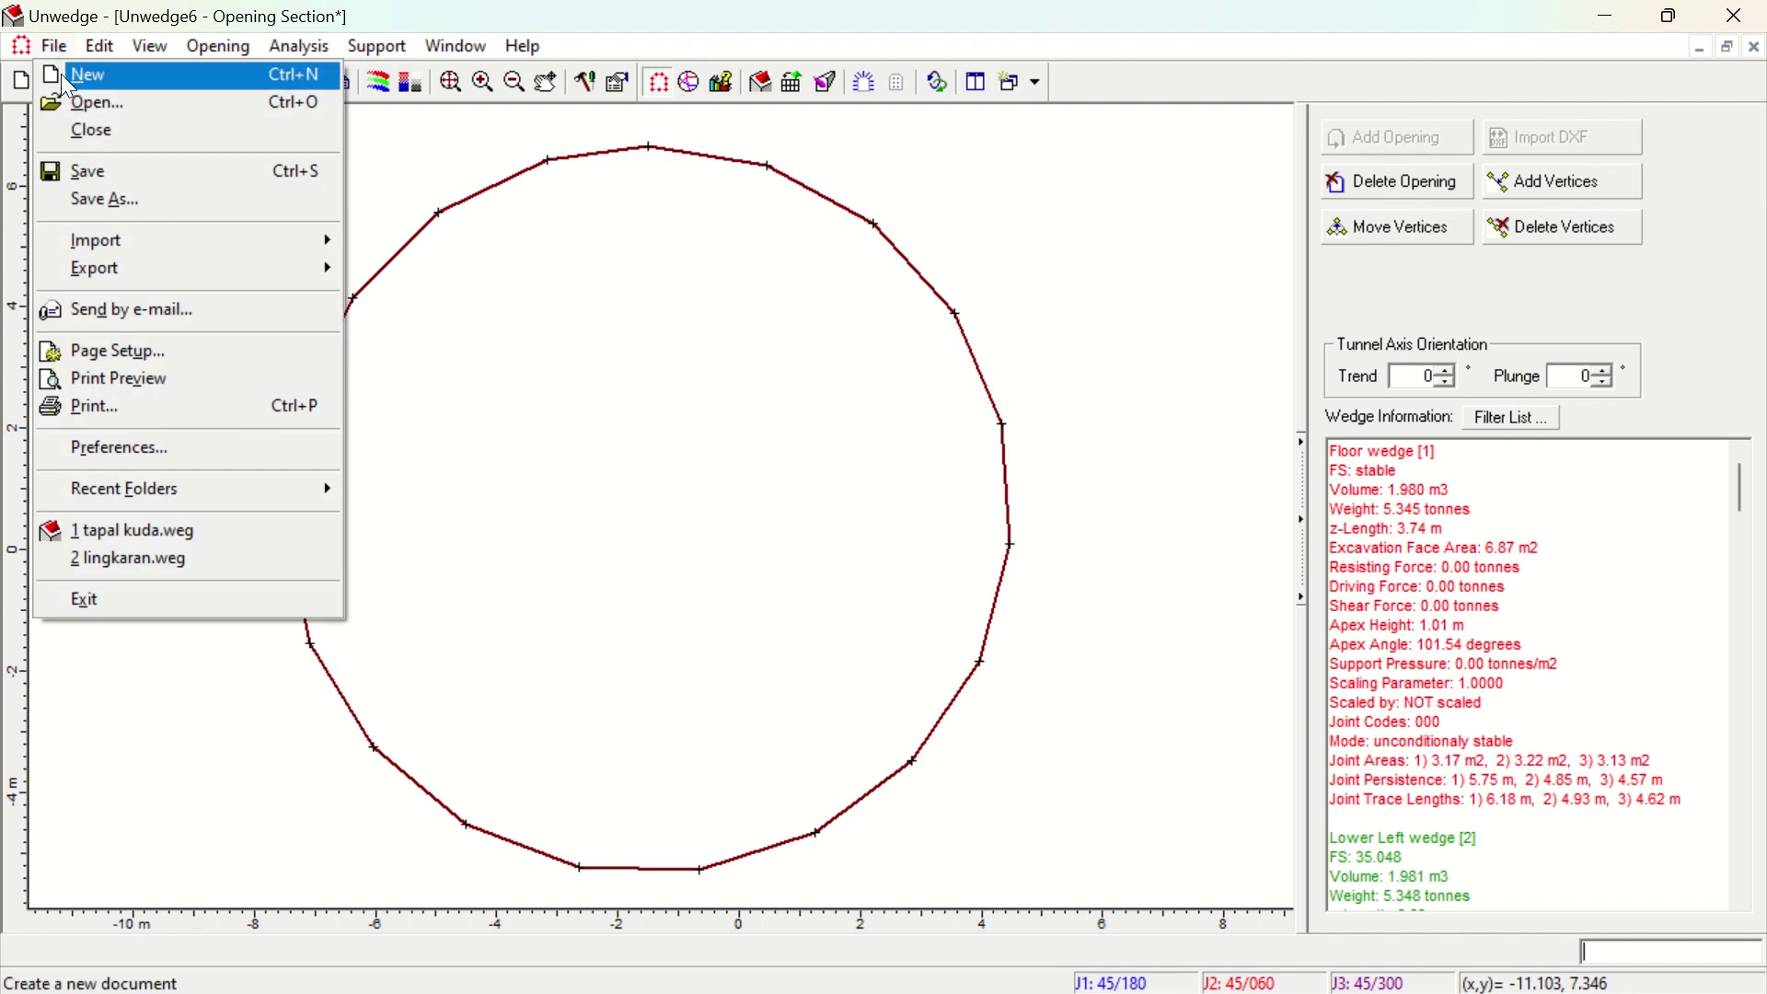
pyautogui.click(60, 74)
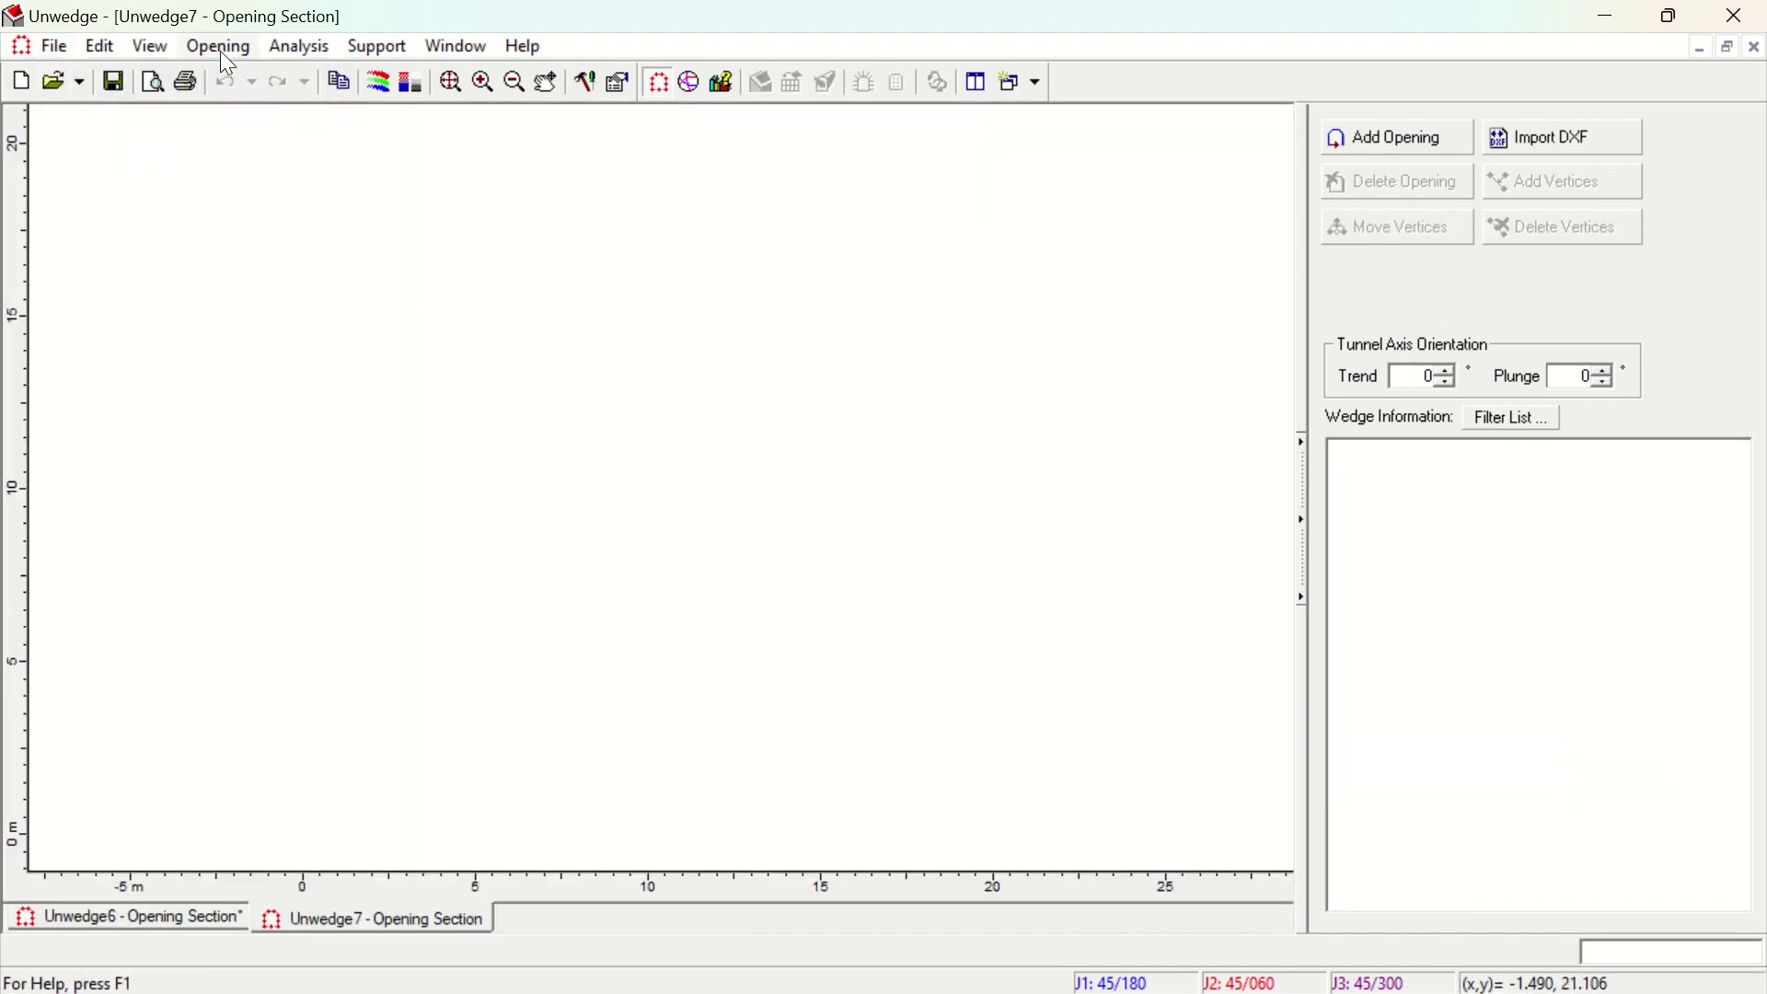
pyautogui.click(294, 47)
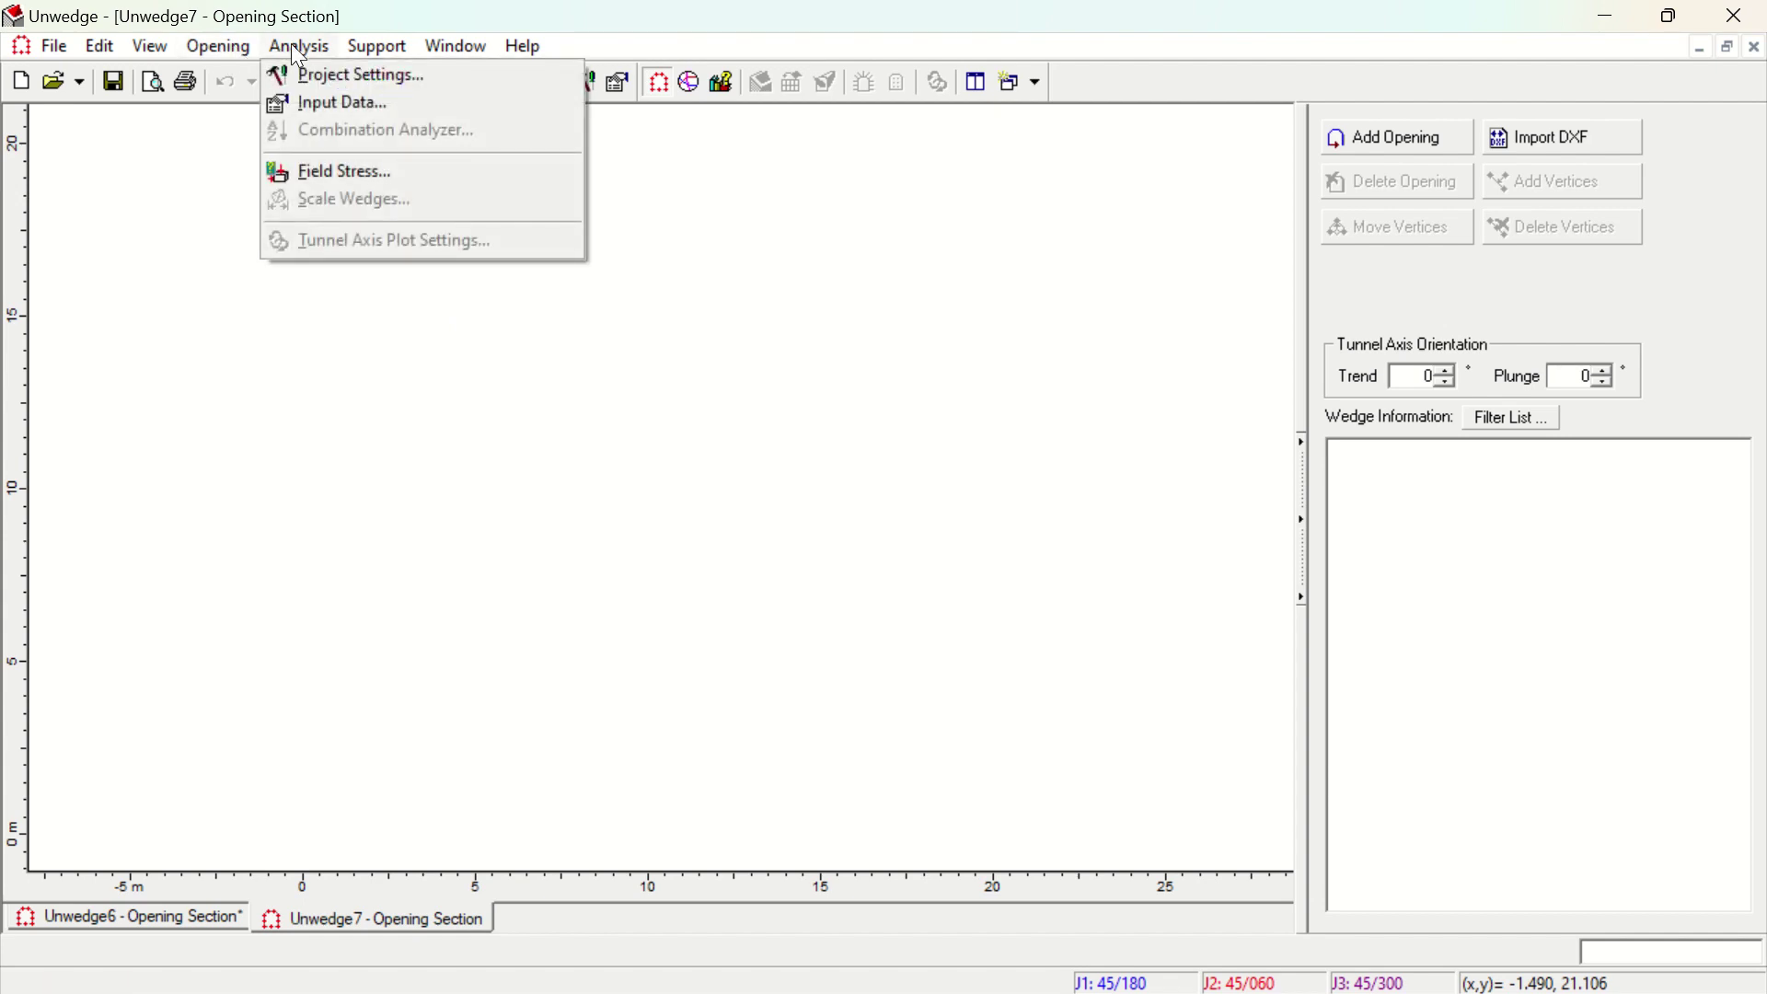
pyautogui.click(299, 75)
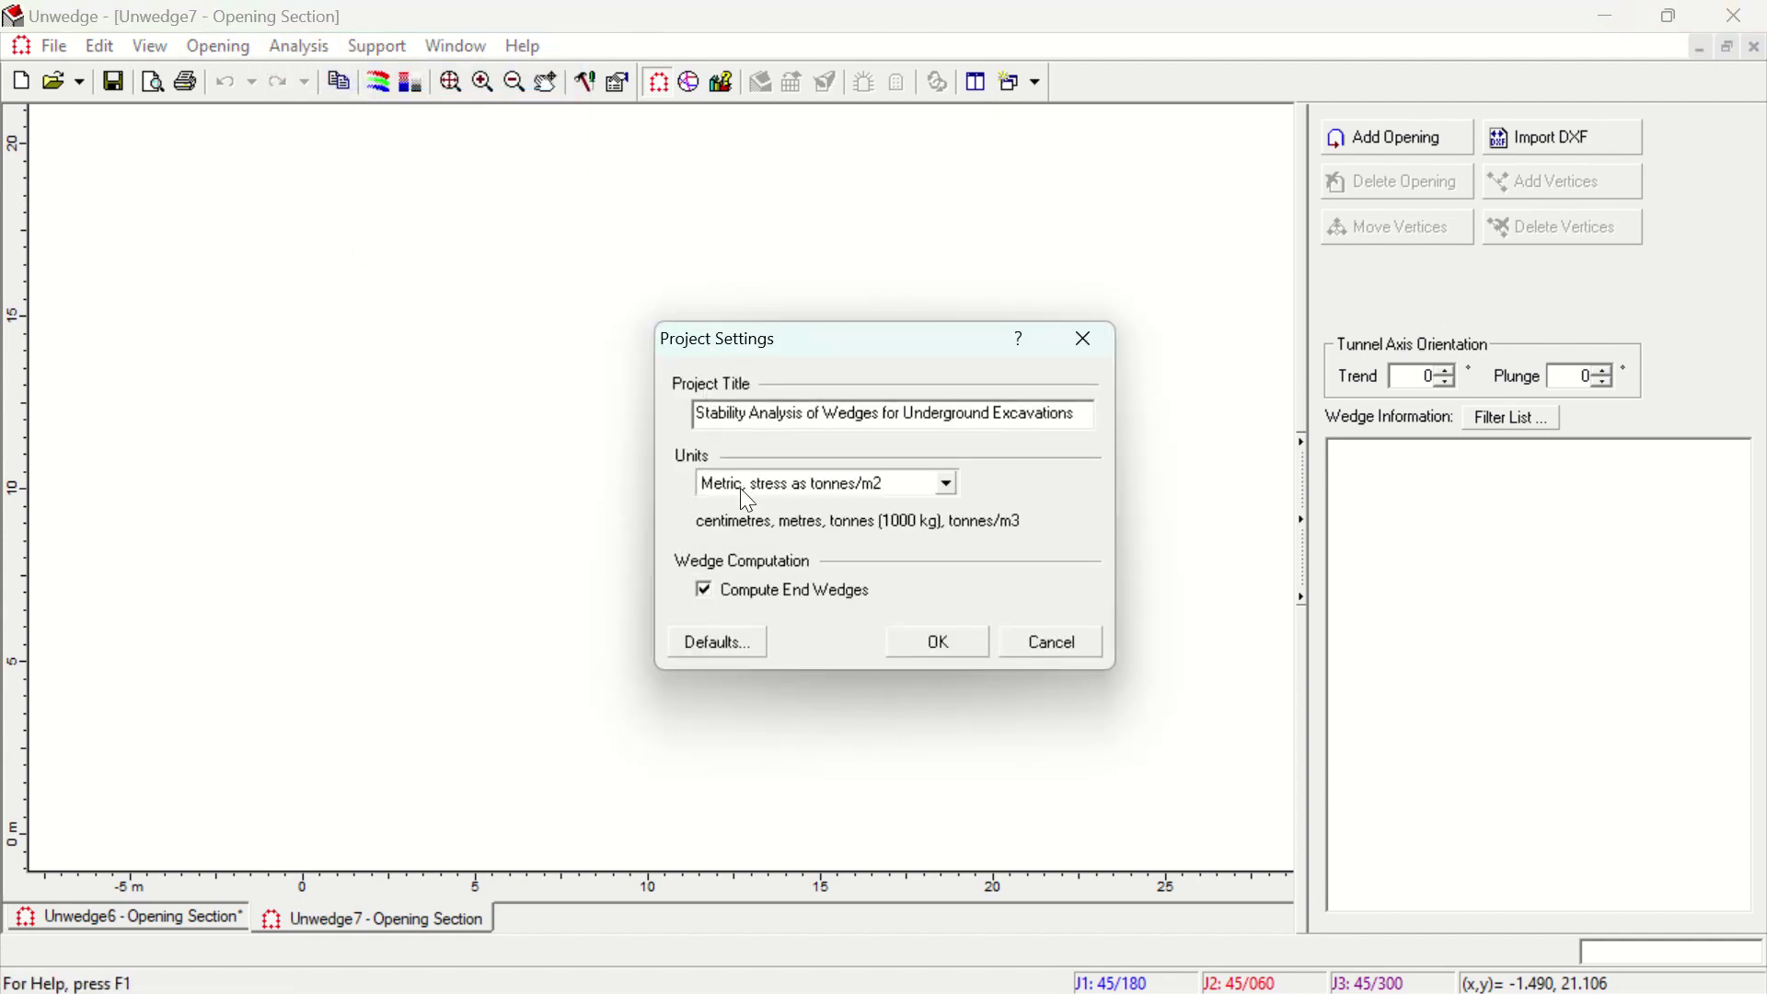
pyautogui.click(947, 644)
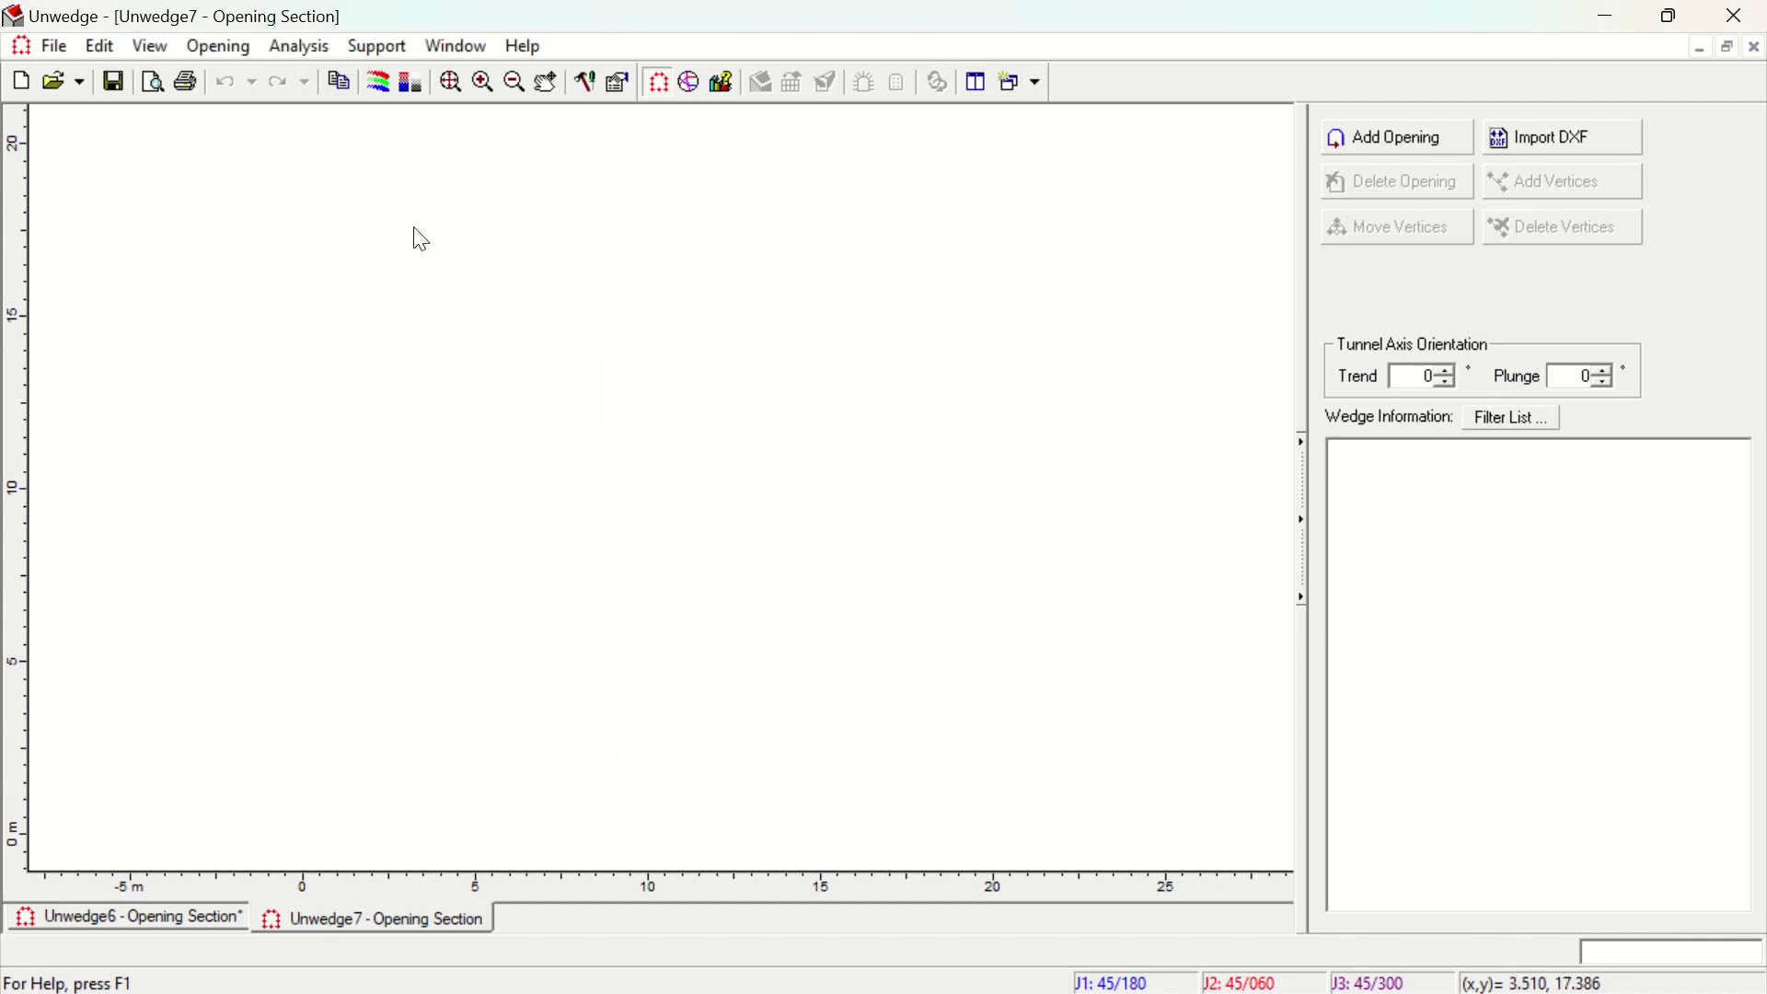
# Start a new opening section with a horizontal floor about 12.4 m wide and a vertical wall about 9.7 m high at its right end
pyautogui.click(221, 46)
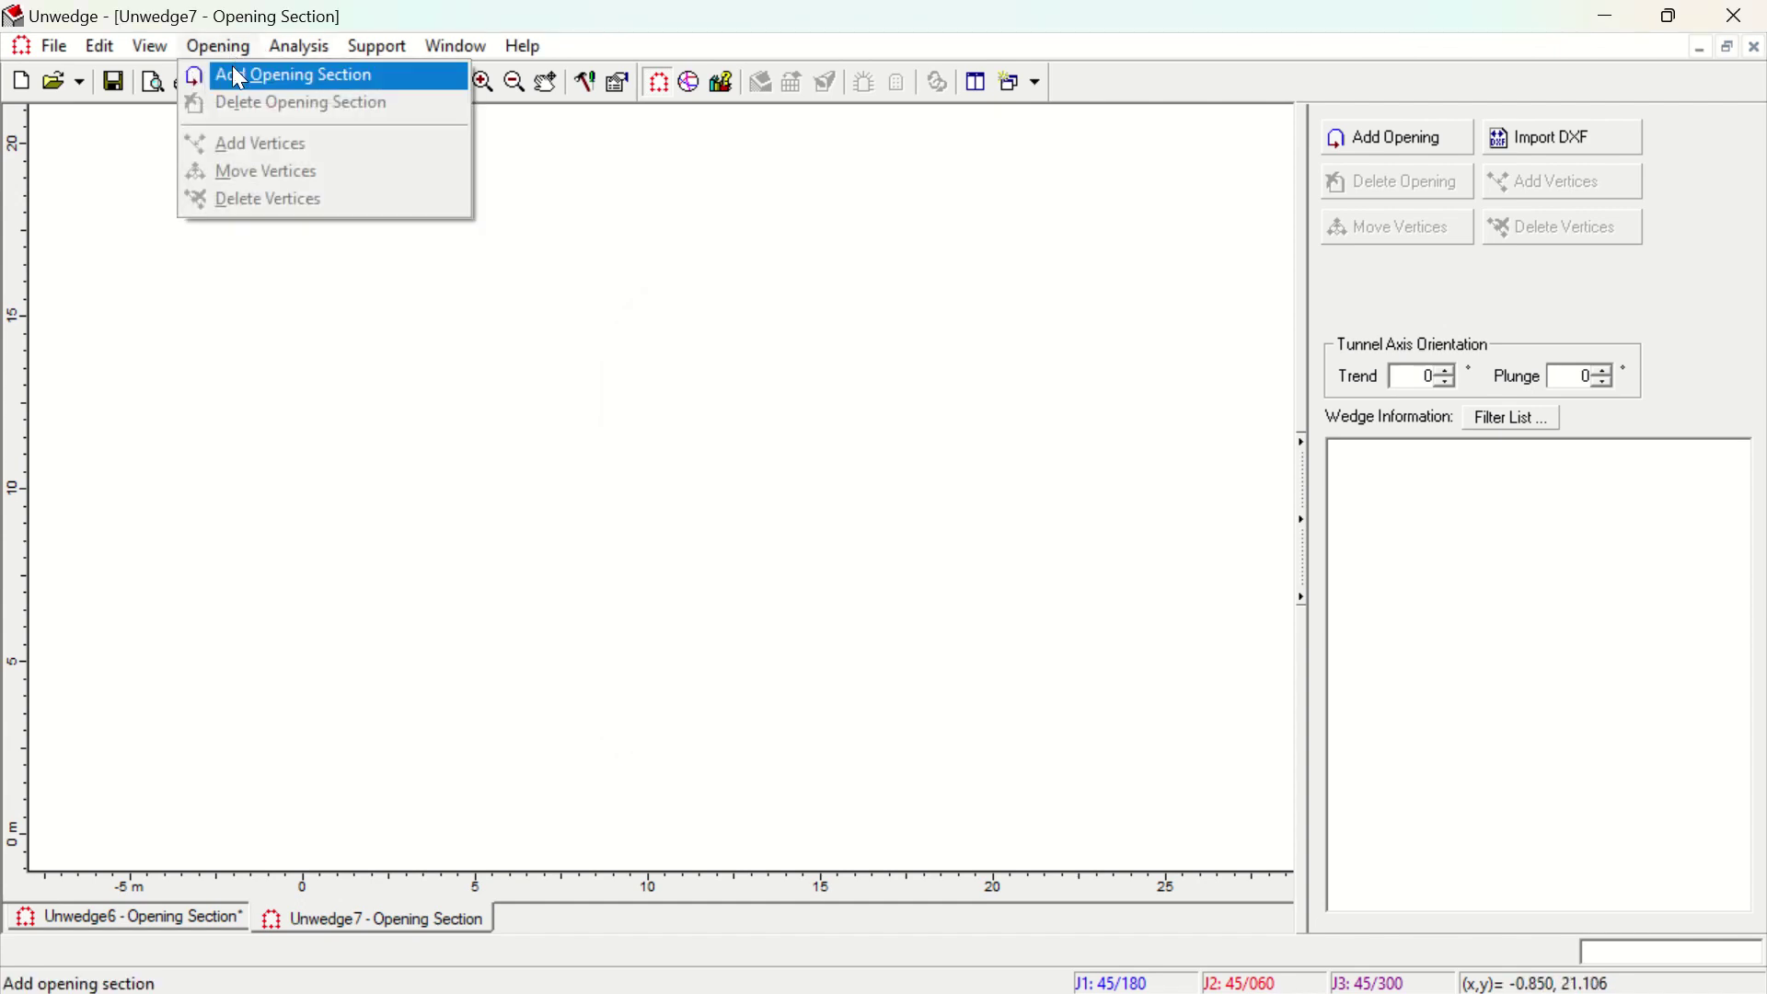
pyautogui.click(232, 64)
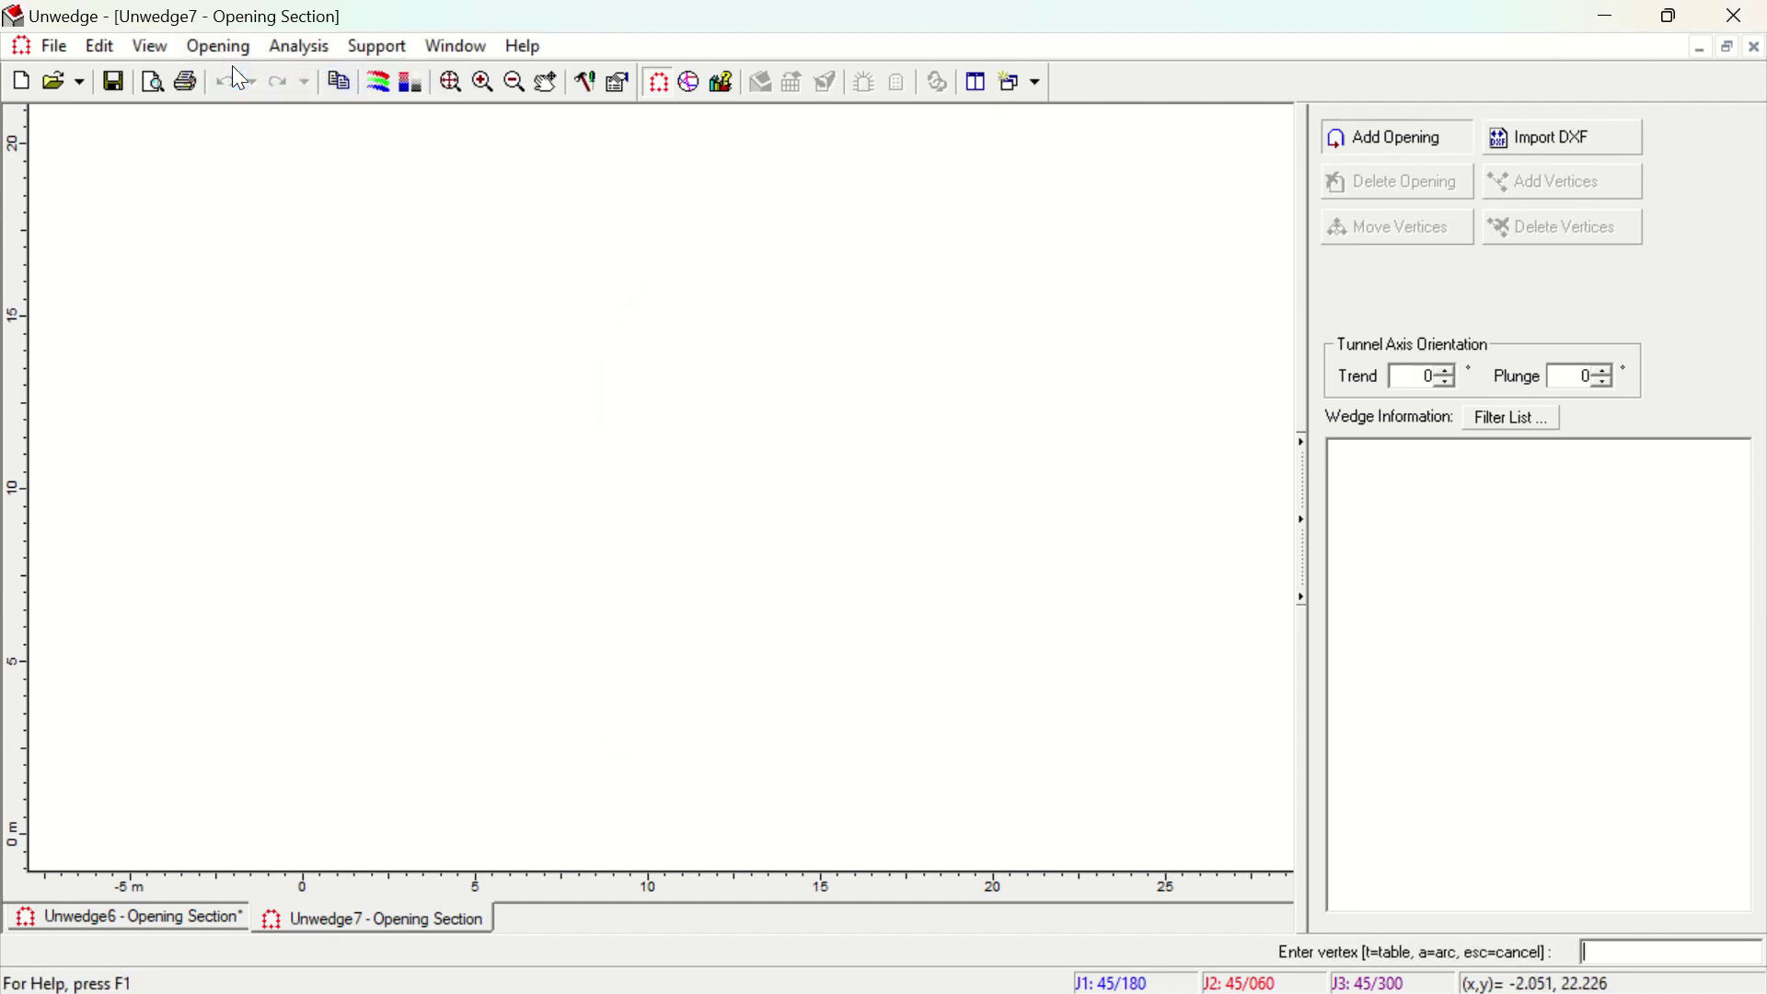
pyautogui.click(434, 735)
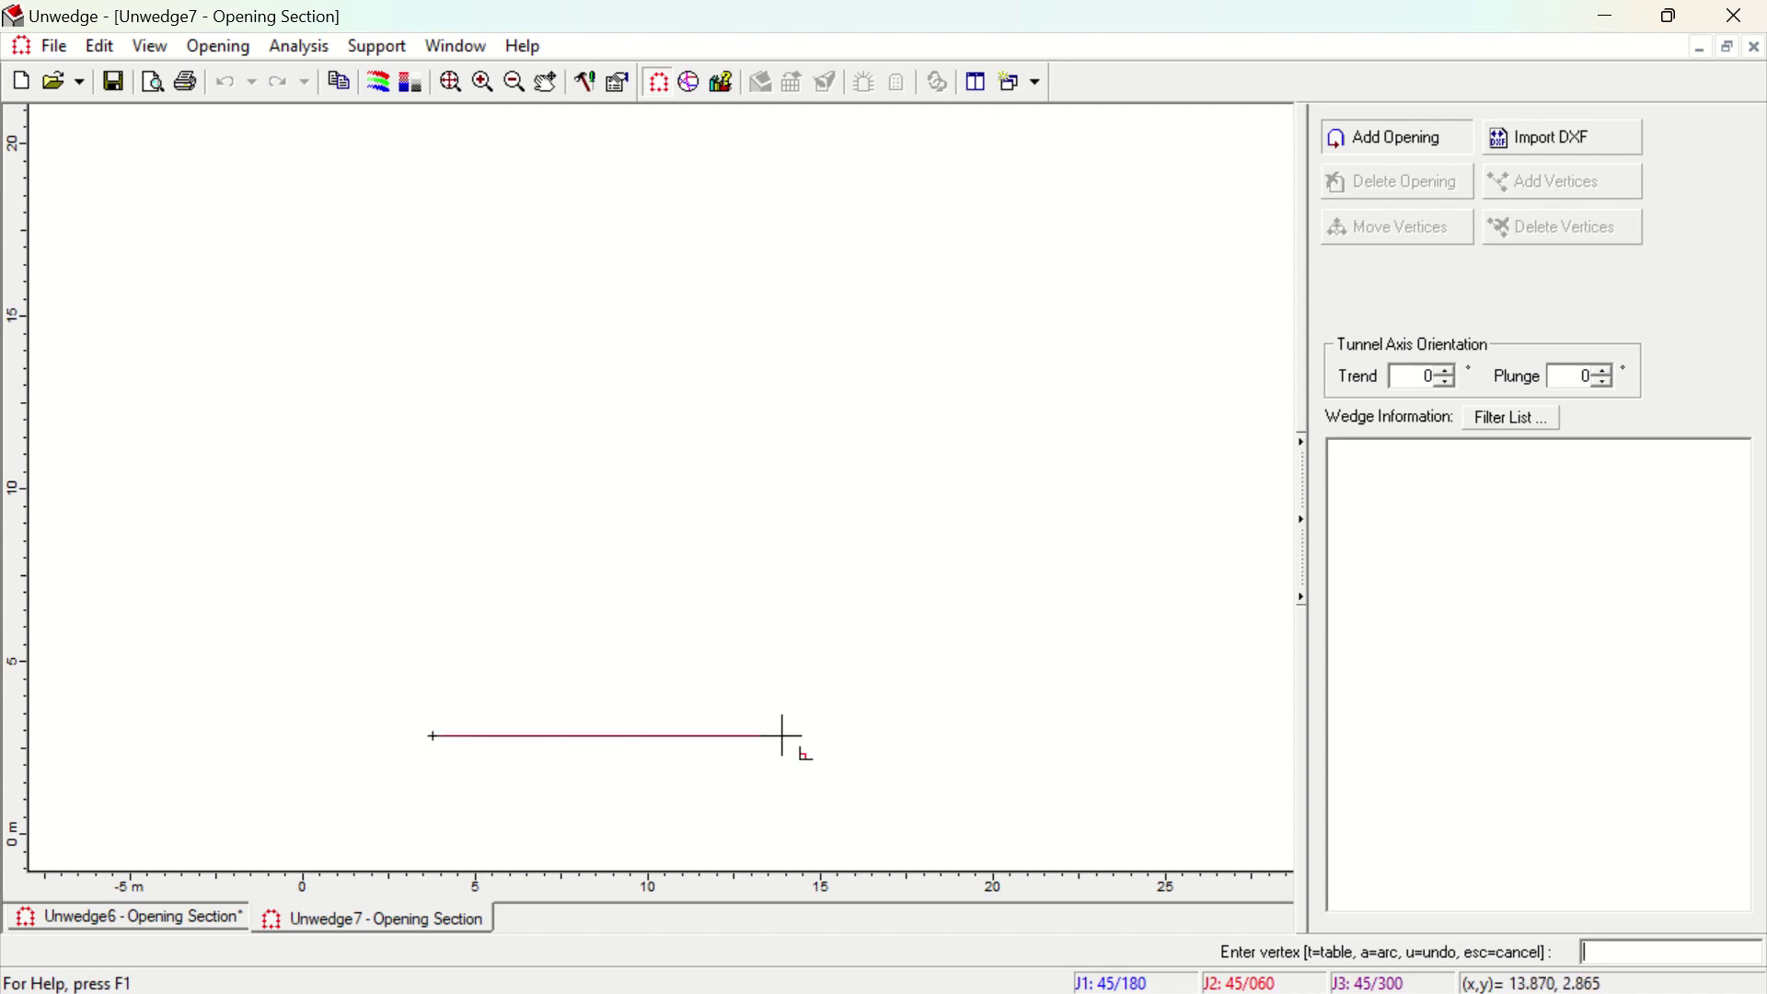
pyautogui.click(864, 736)
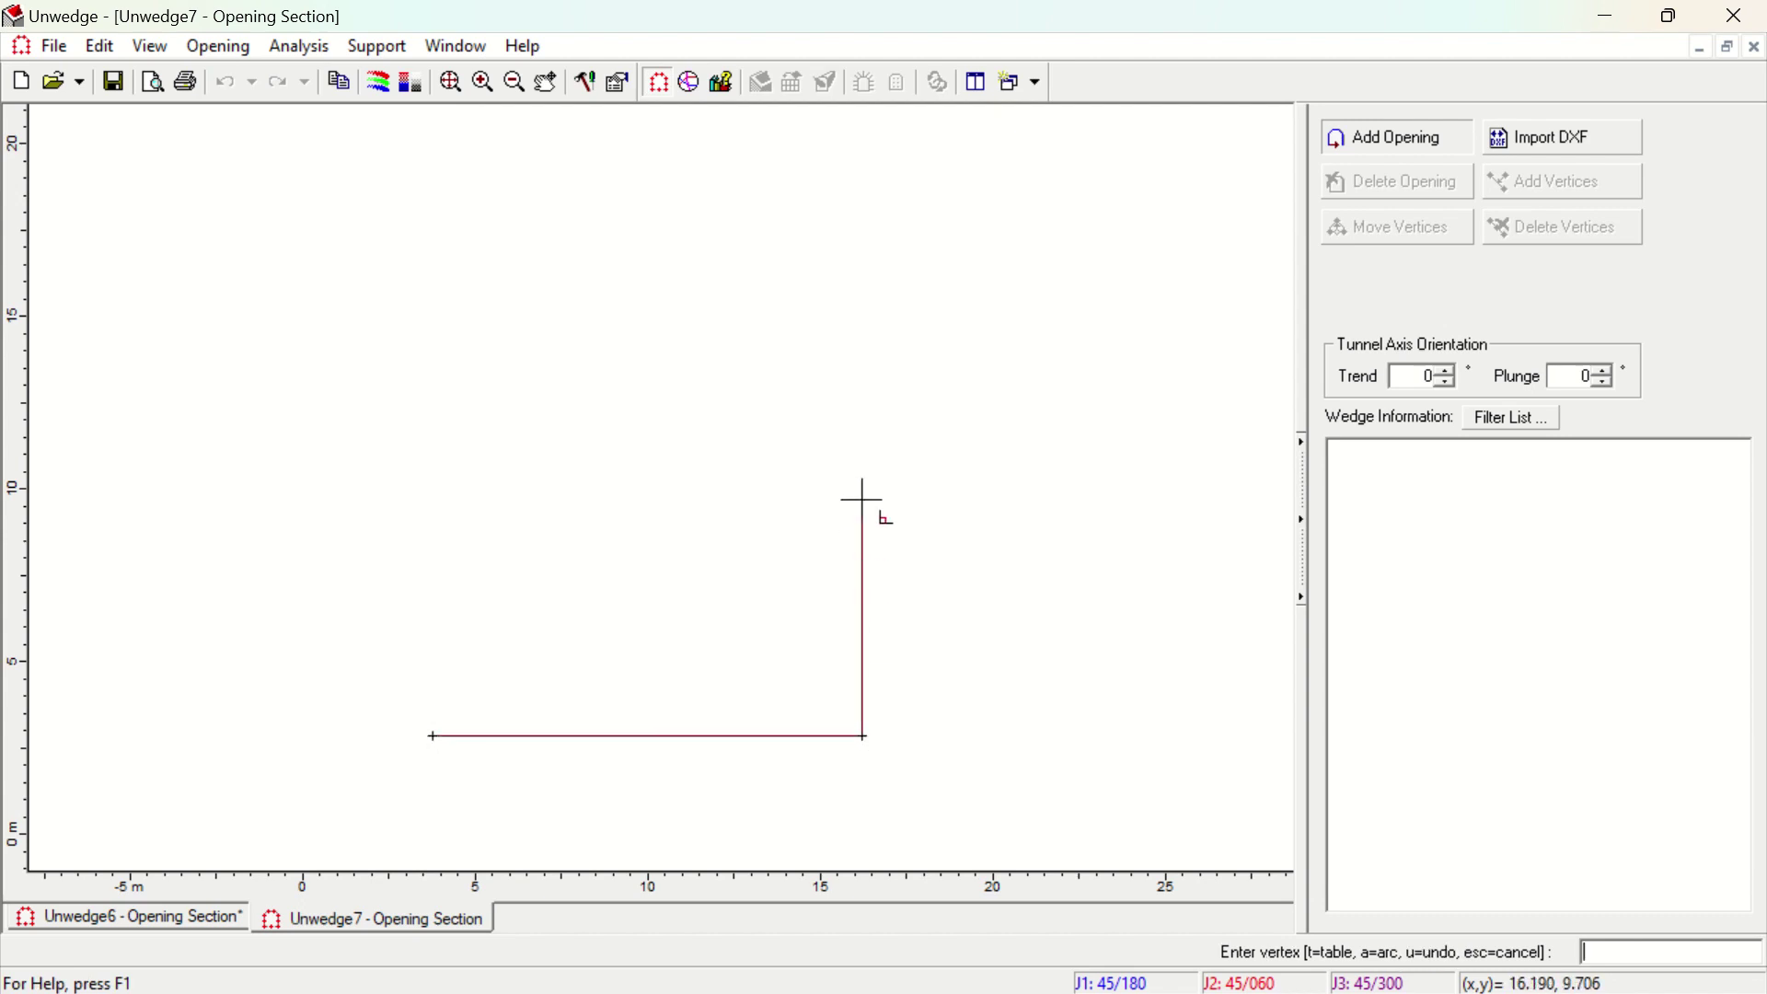
pyautogui.click(862, 398)
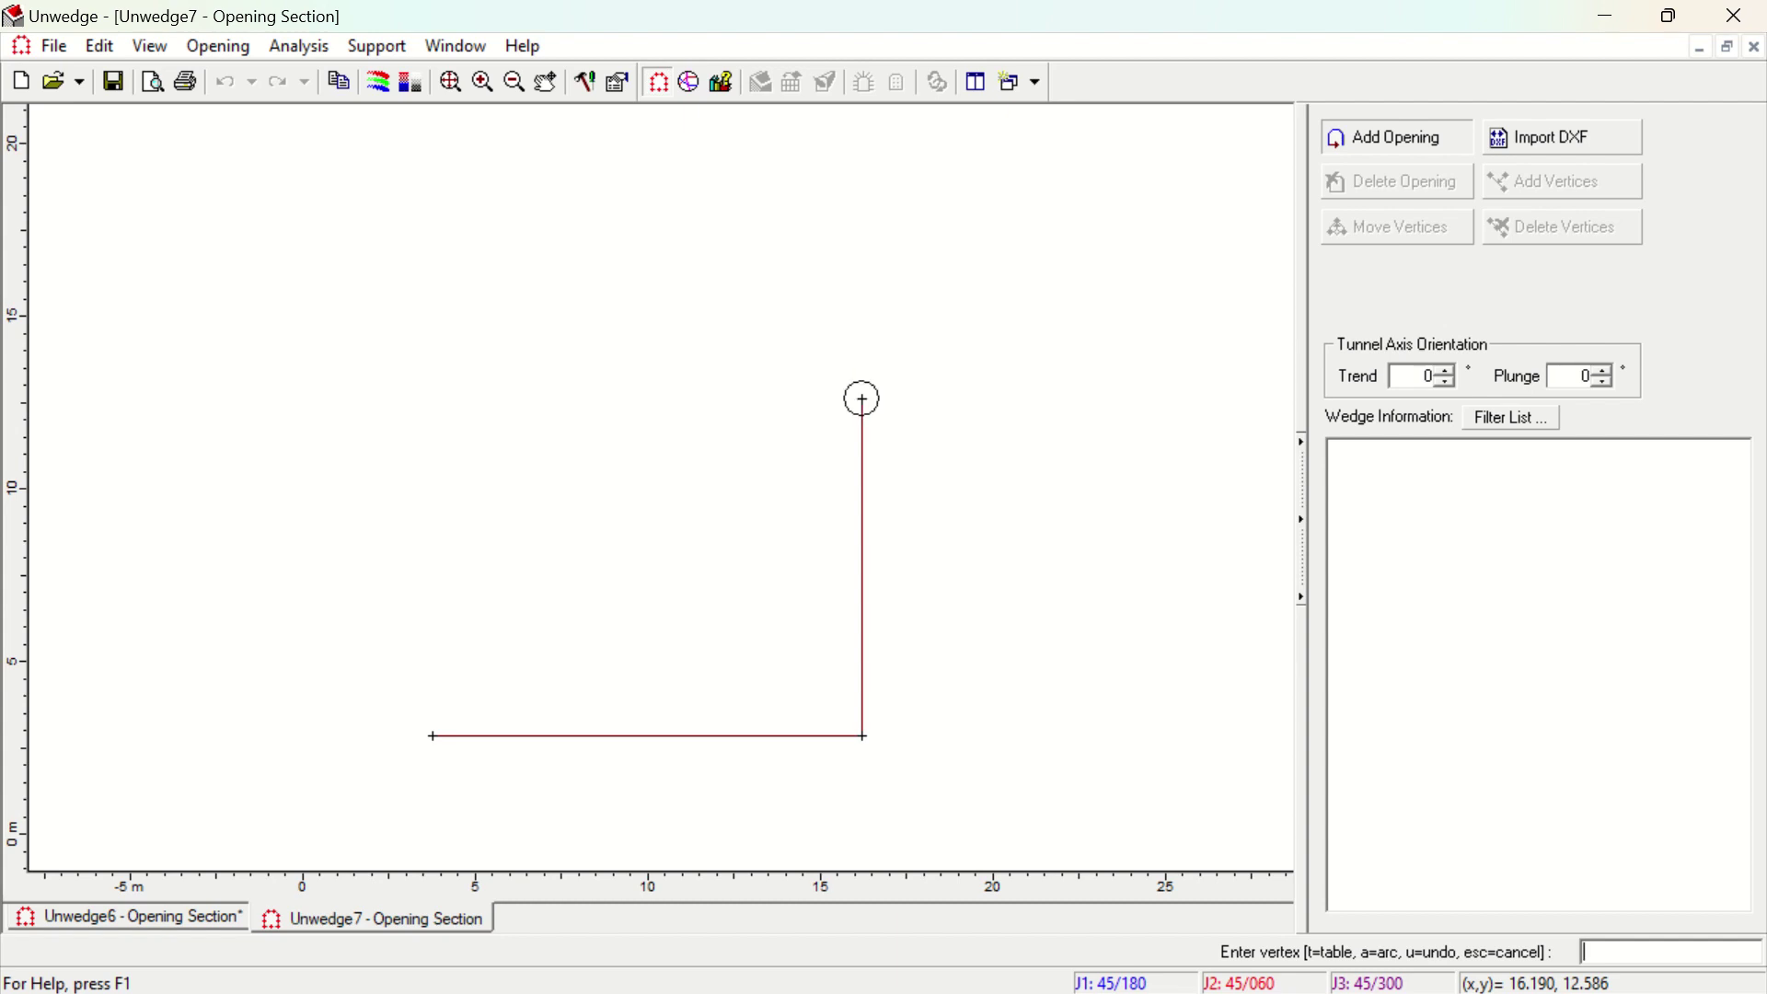
pyautogui.rightClick(862, 398)
pyautogui.click(892, 455)
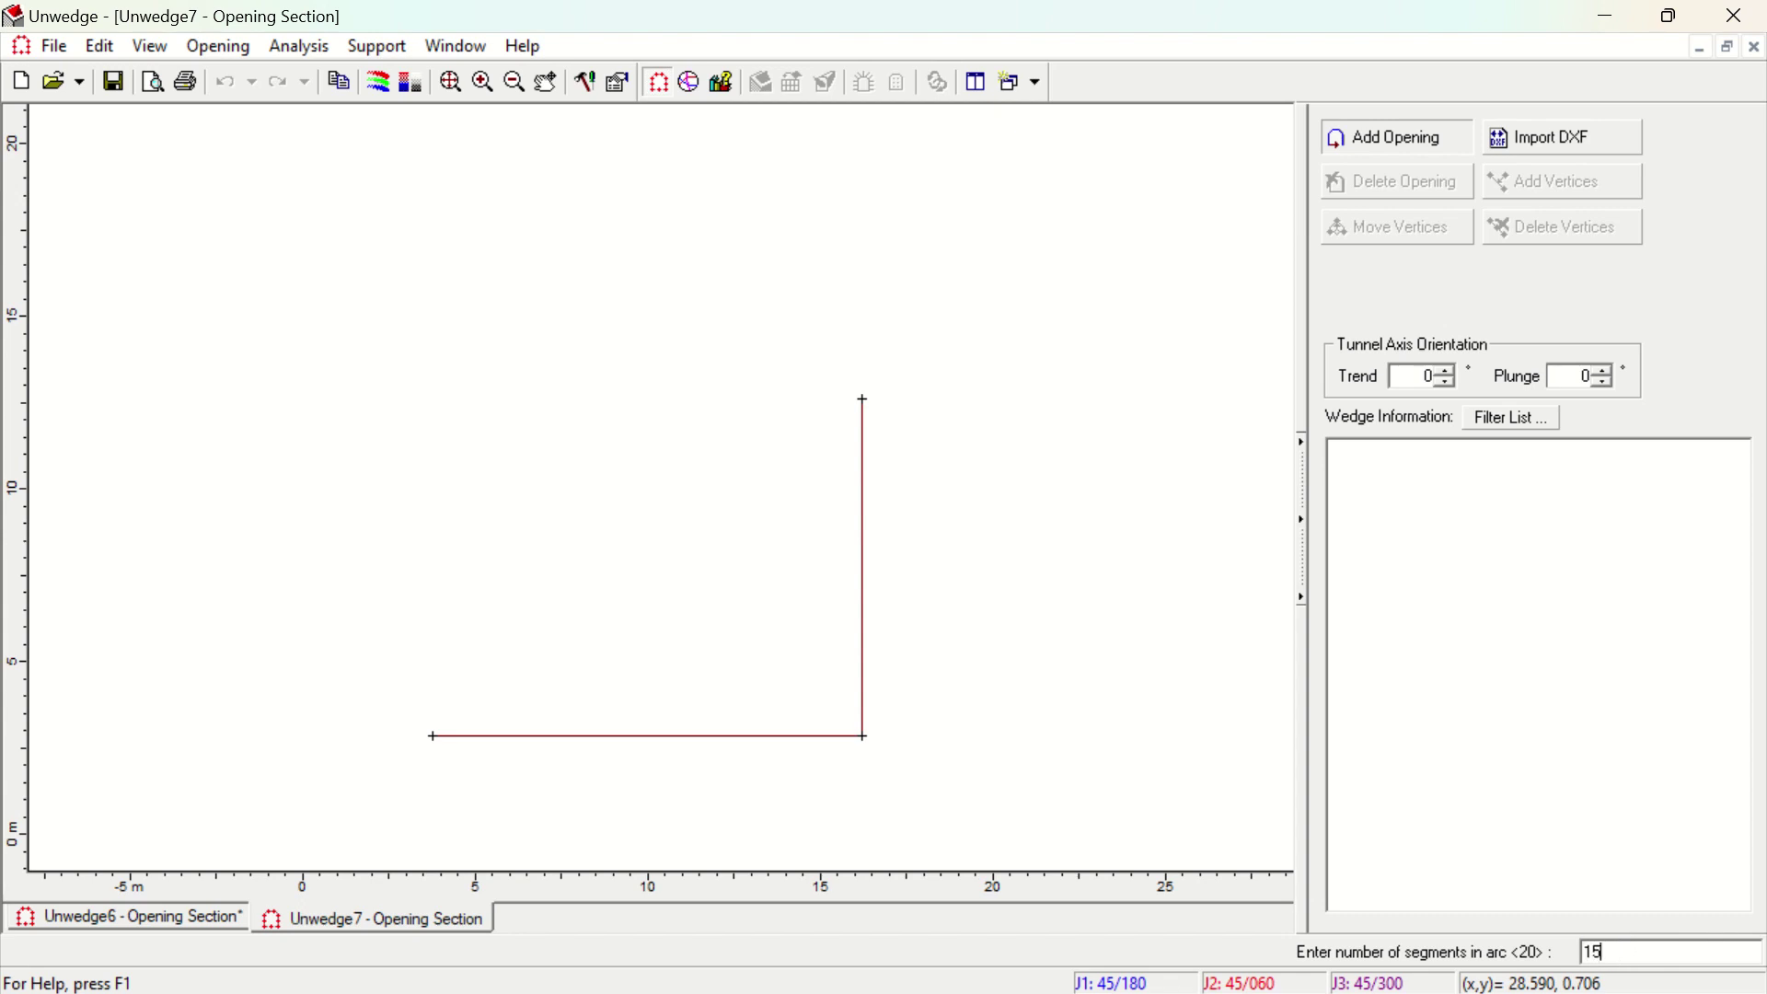
pyautogui.press('Return')
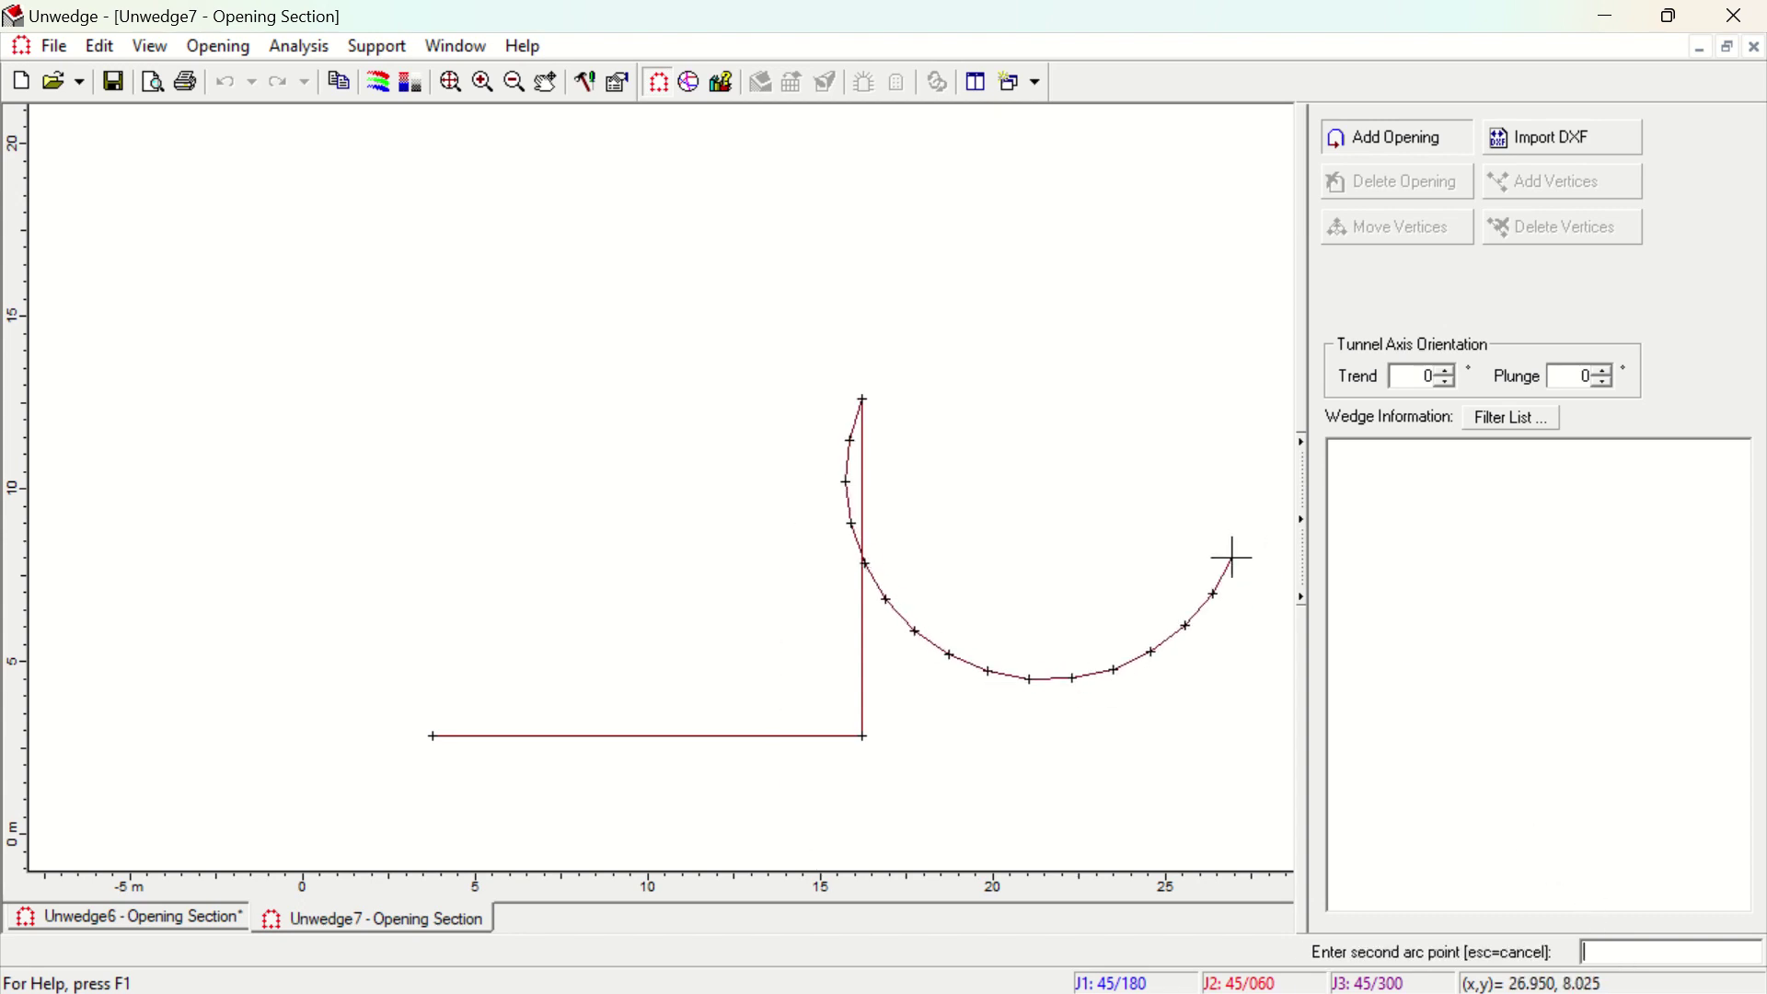
pyautogui.click(425, 398)
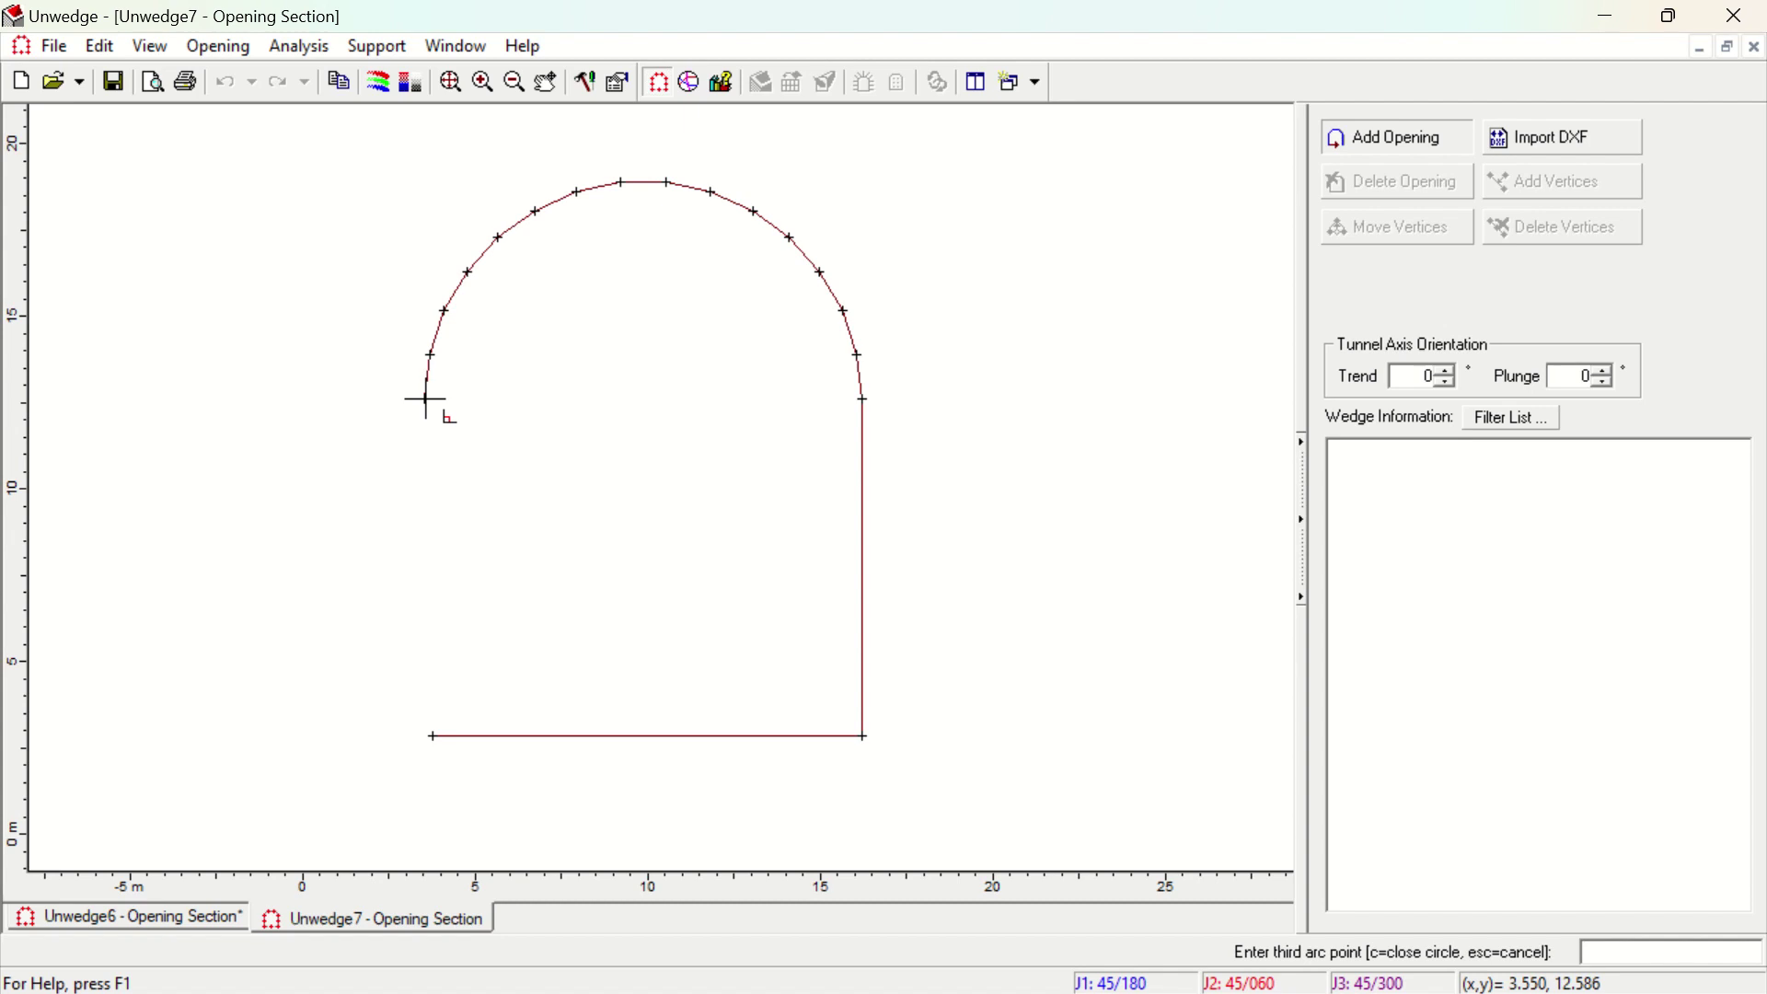
pyautogui.rightClick(425, 399)
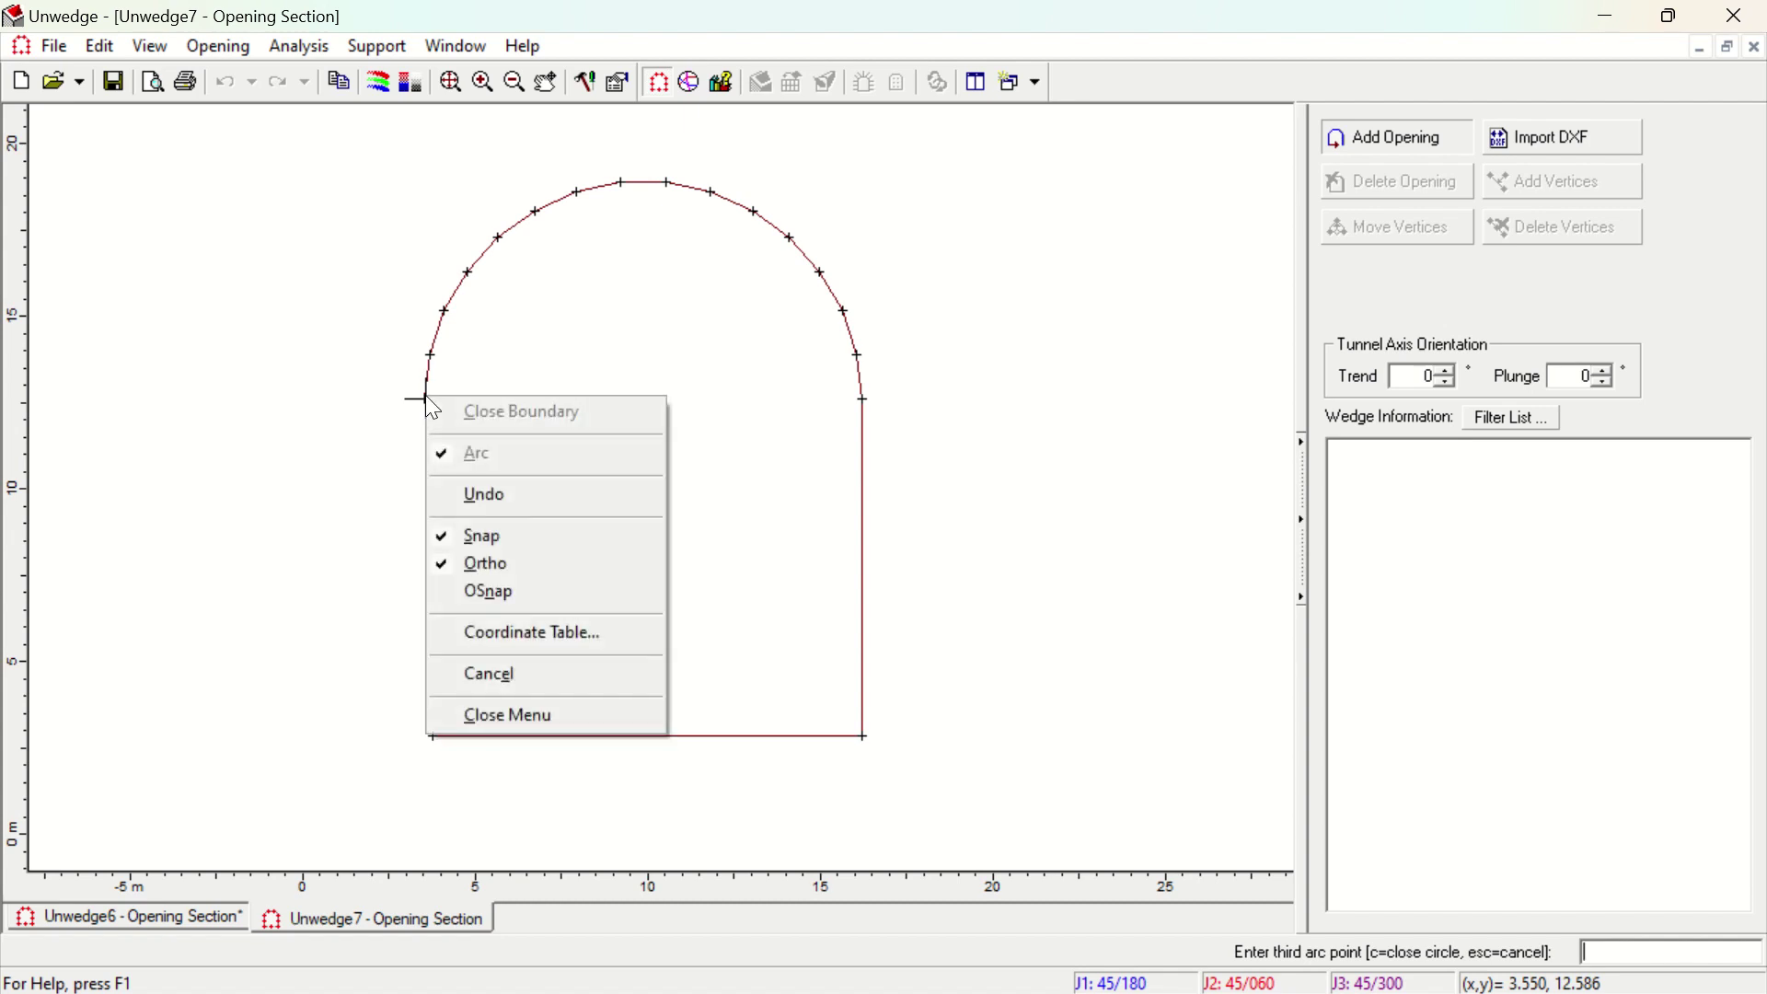
pyautogui.press('Escape')
pyautogui.press('Escape')
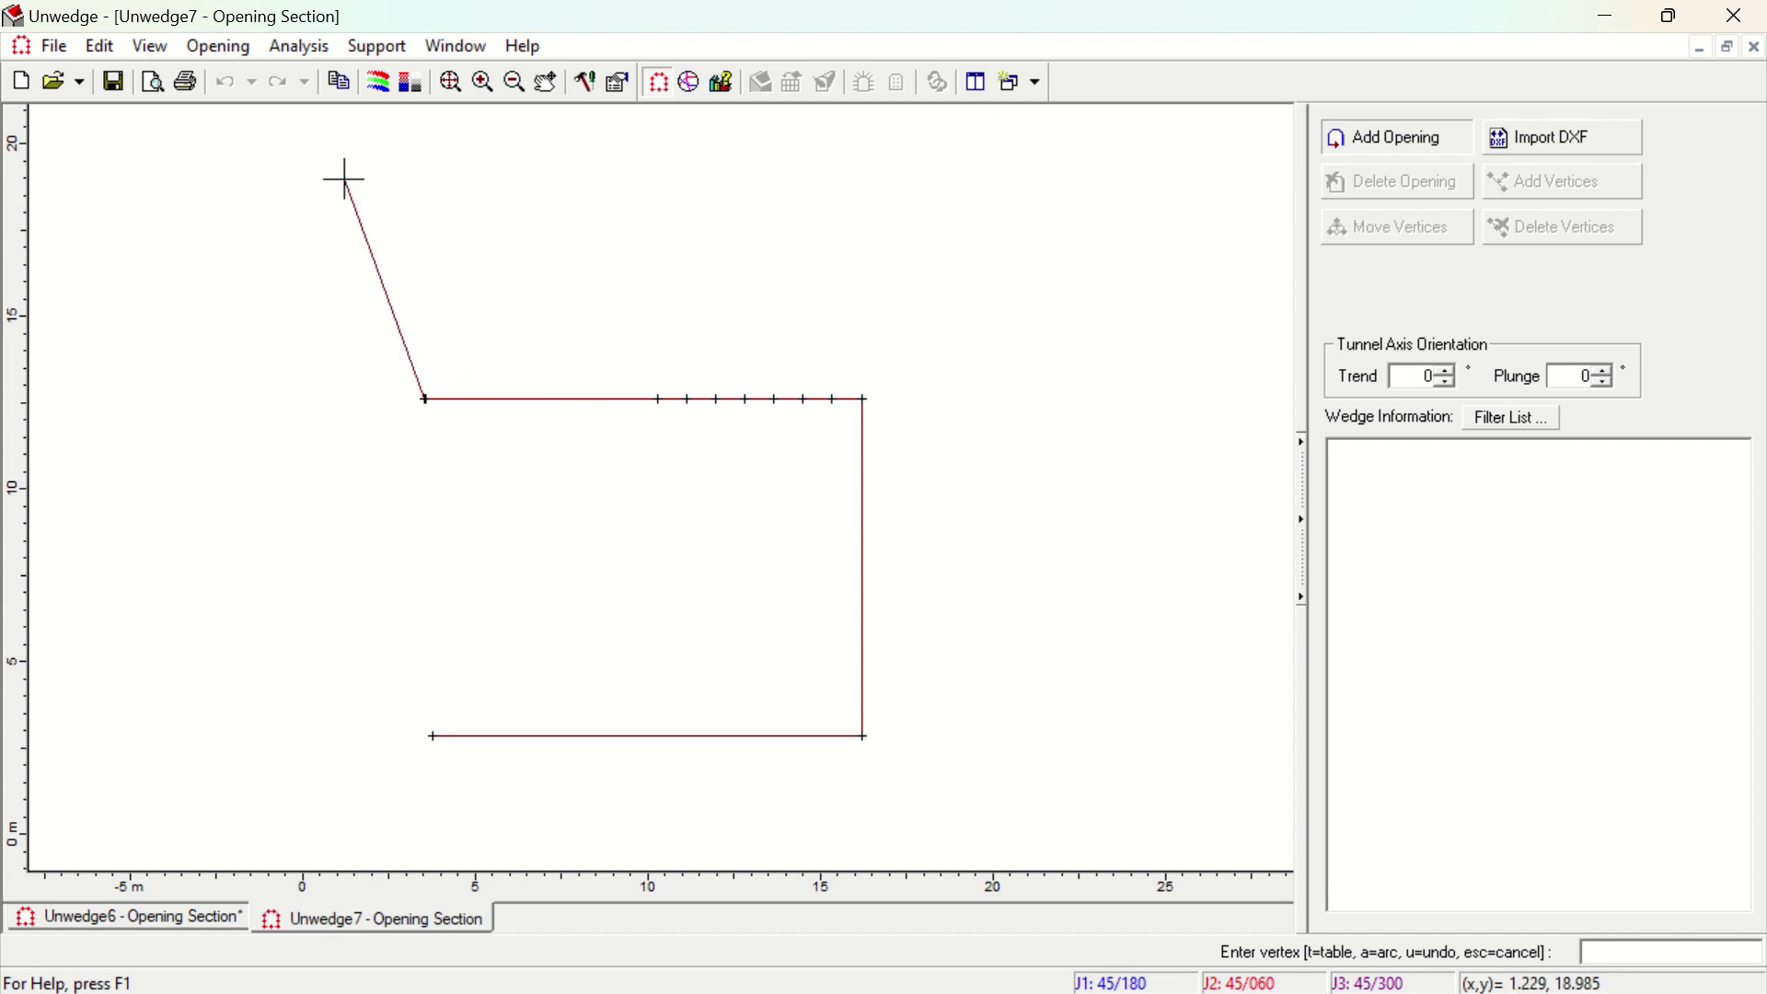
pyautogui.rightClick(392, 336)
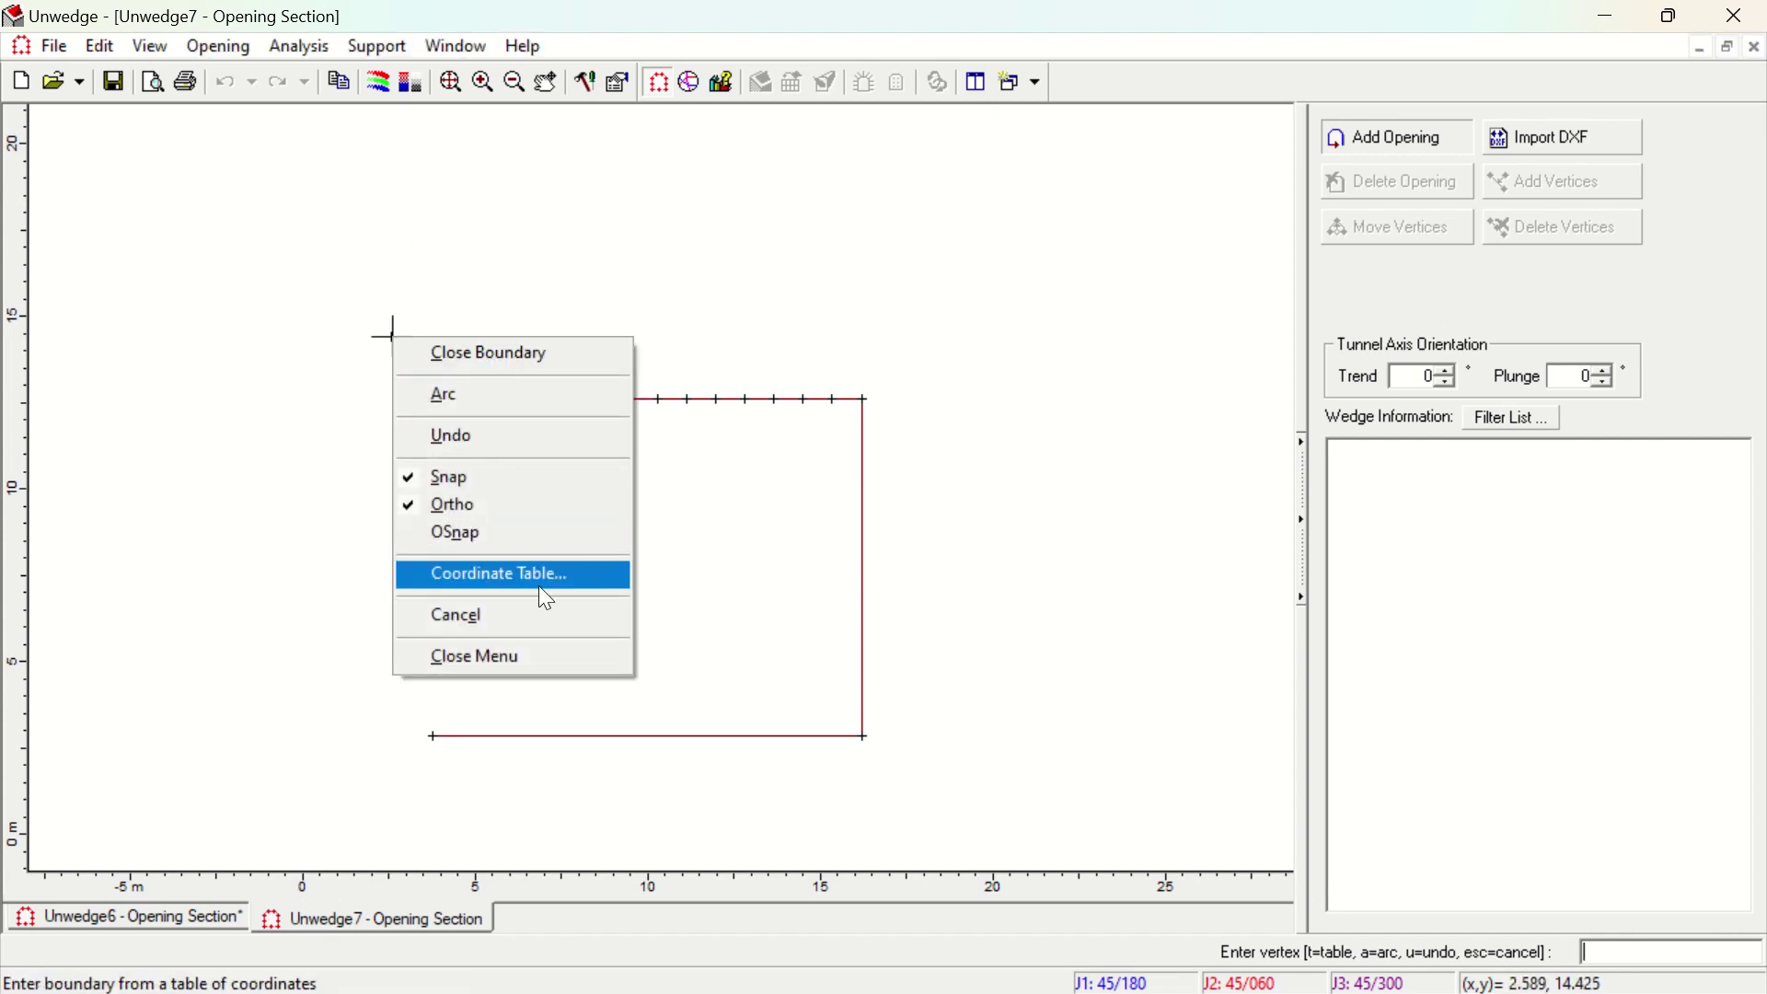
pyautogui.click(545, 616)
# Start a new opening section with a floor about 13.2 m wide, a right wall about 9.9 m high and a 15-segment arc from the wall's top
pyautogui.click(221, 46)
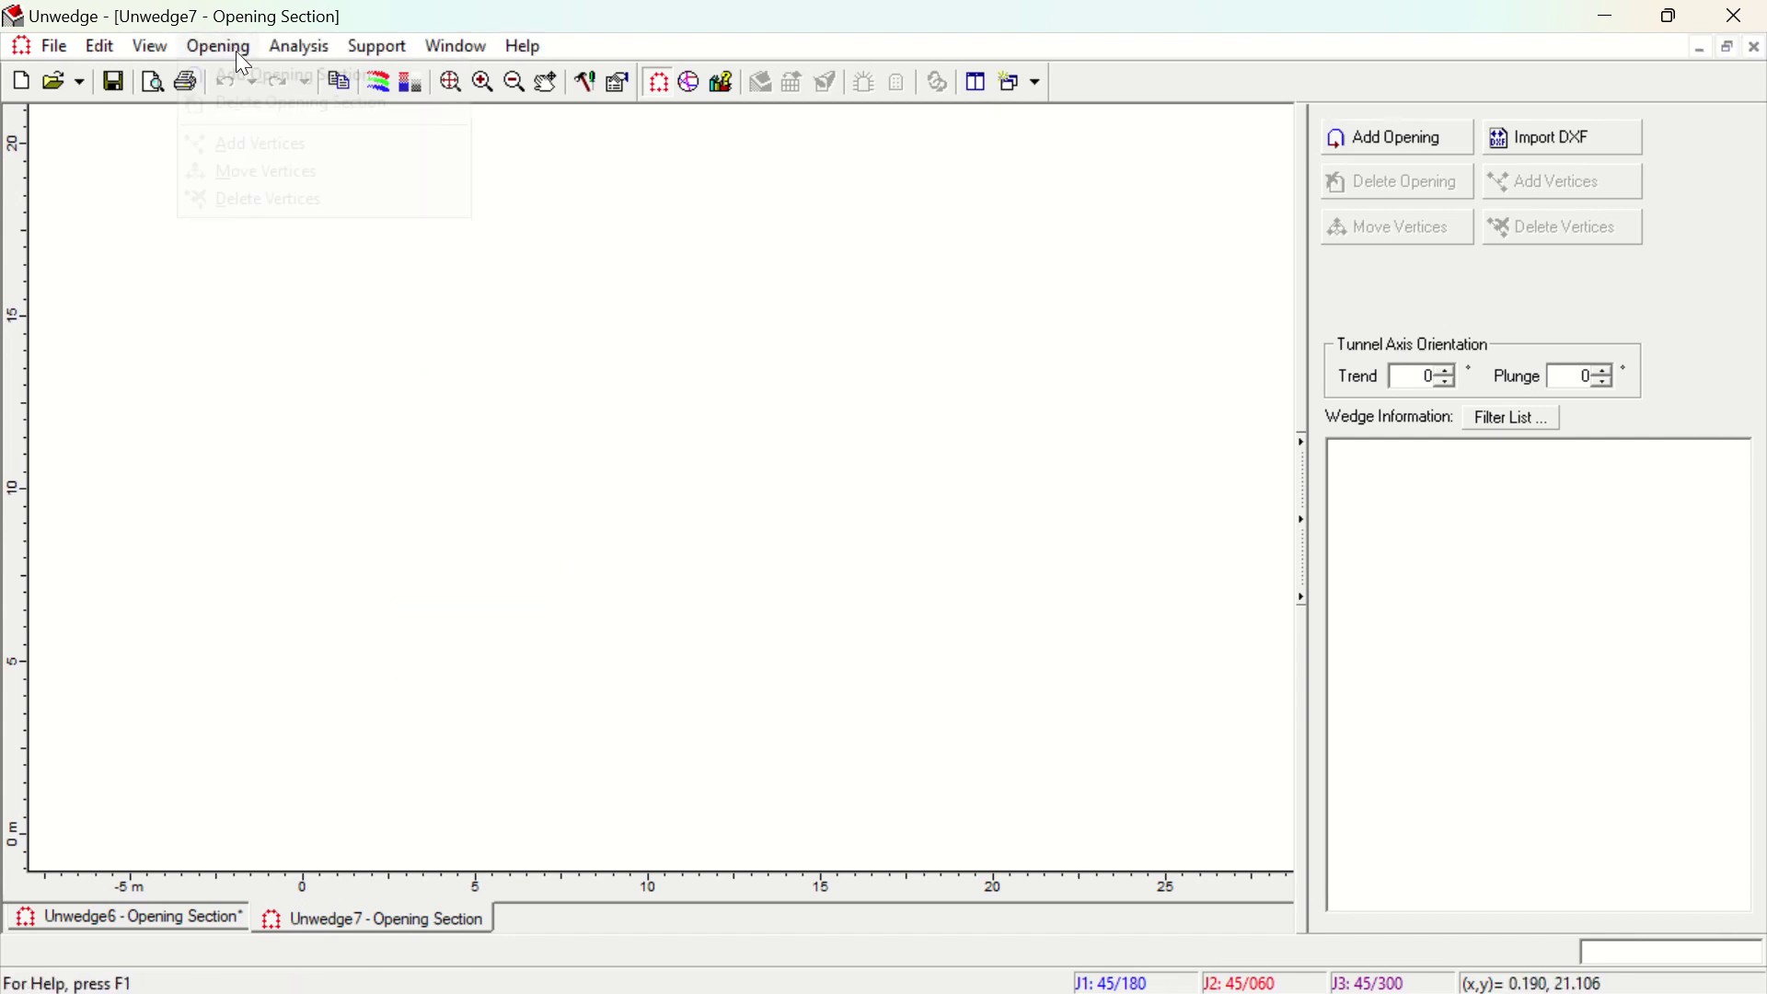
pyautogui.click(255, 75)
pyautogui.click(471, 708)
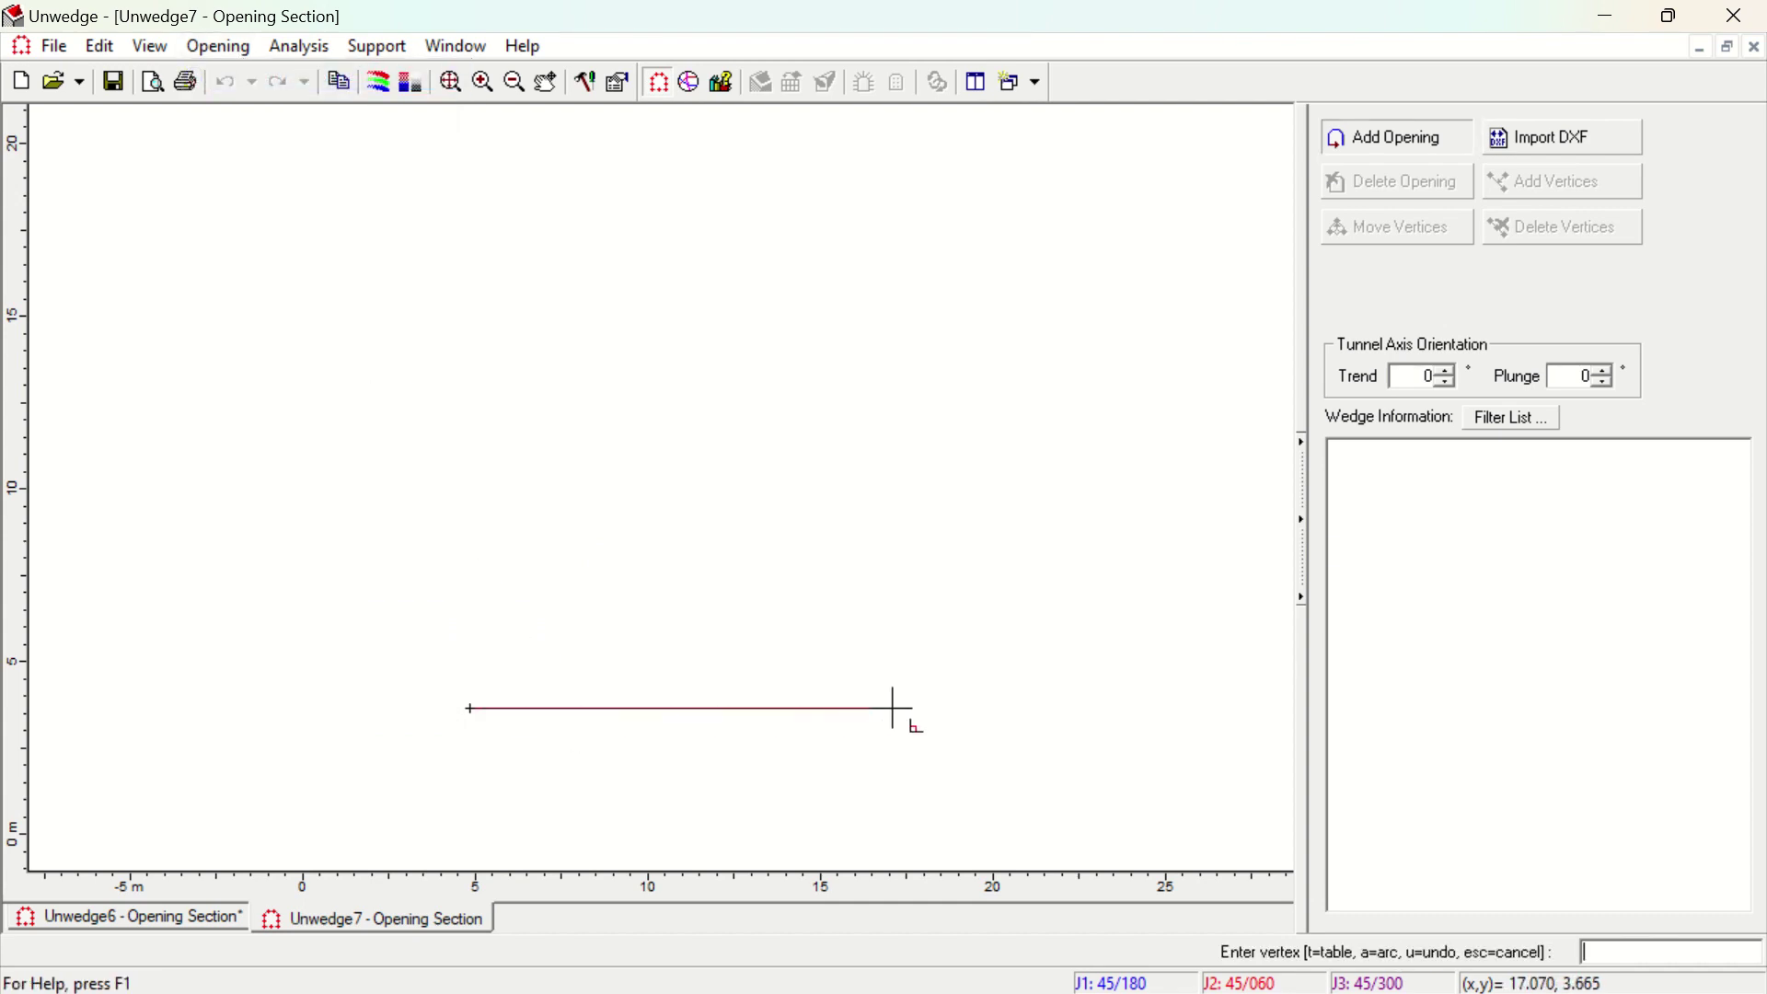
pyautogui.click(926, 707)
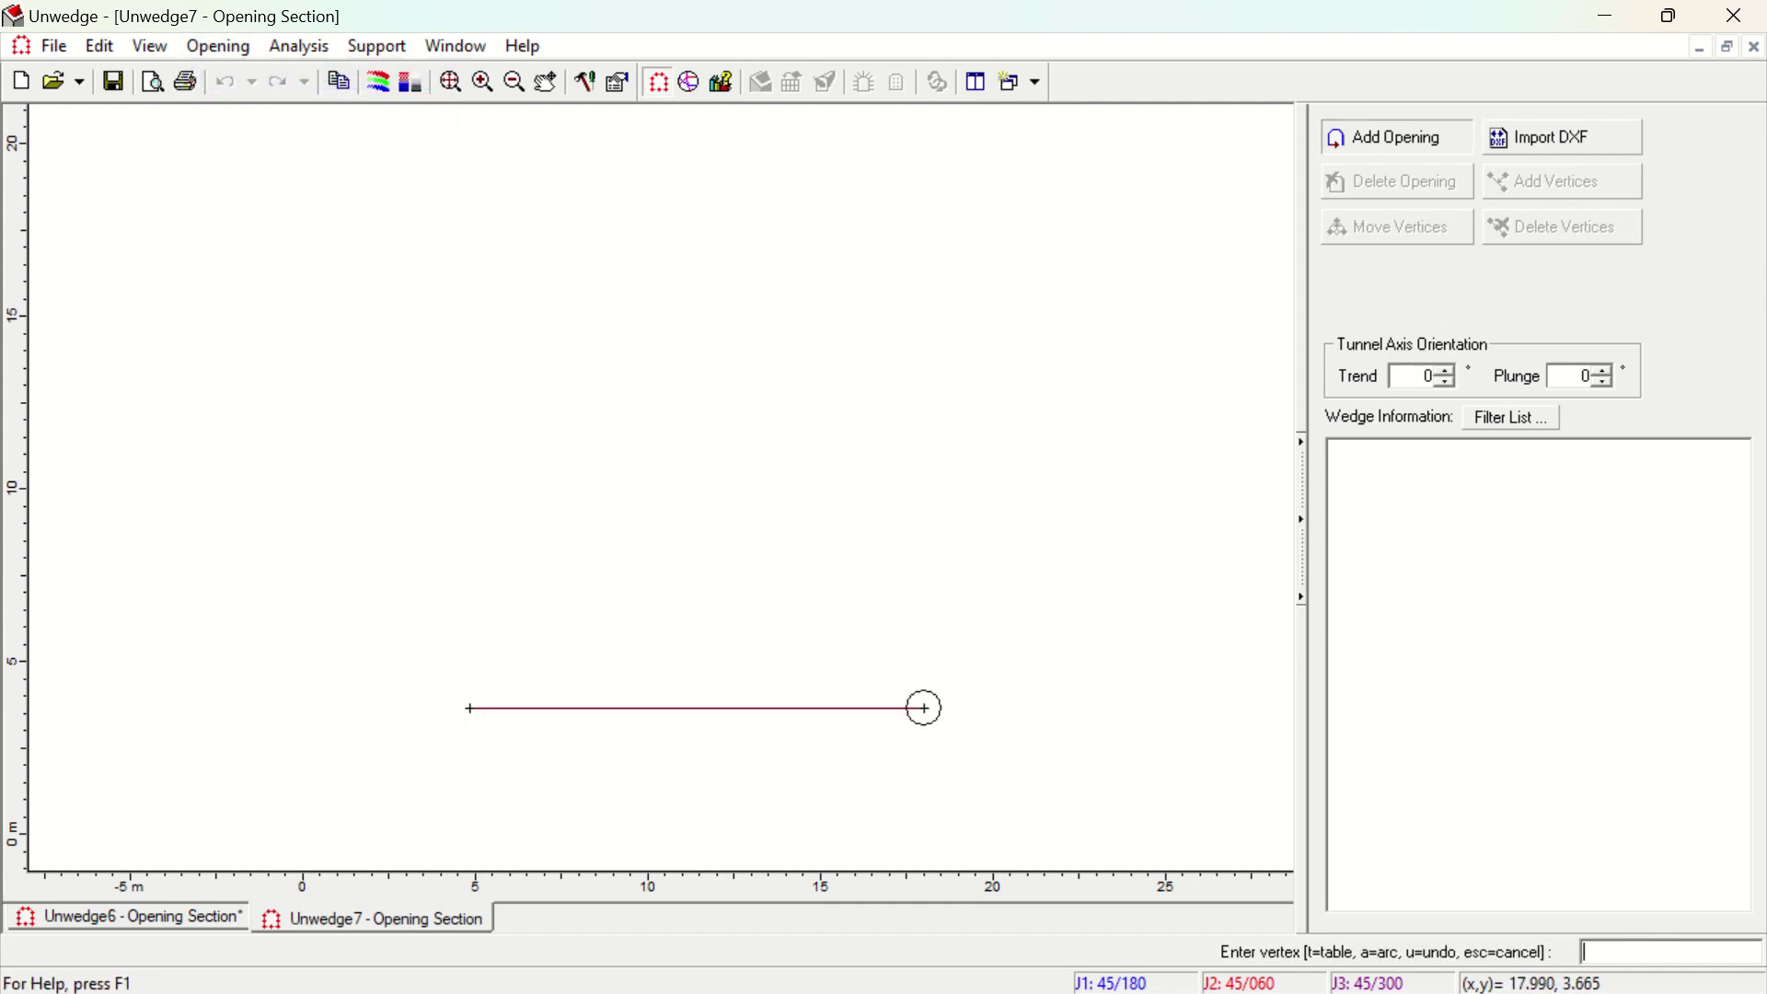
pyautogui.click(924, 365)
pyautogui.rightClick(924, 365)
pyautogui.click(974, 412)
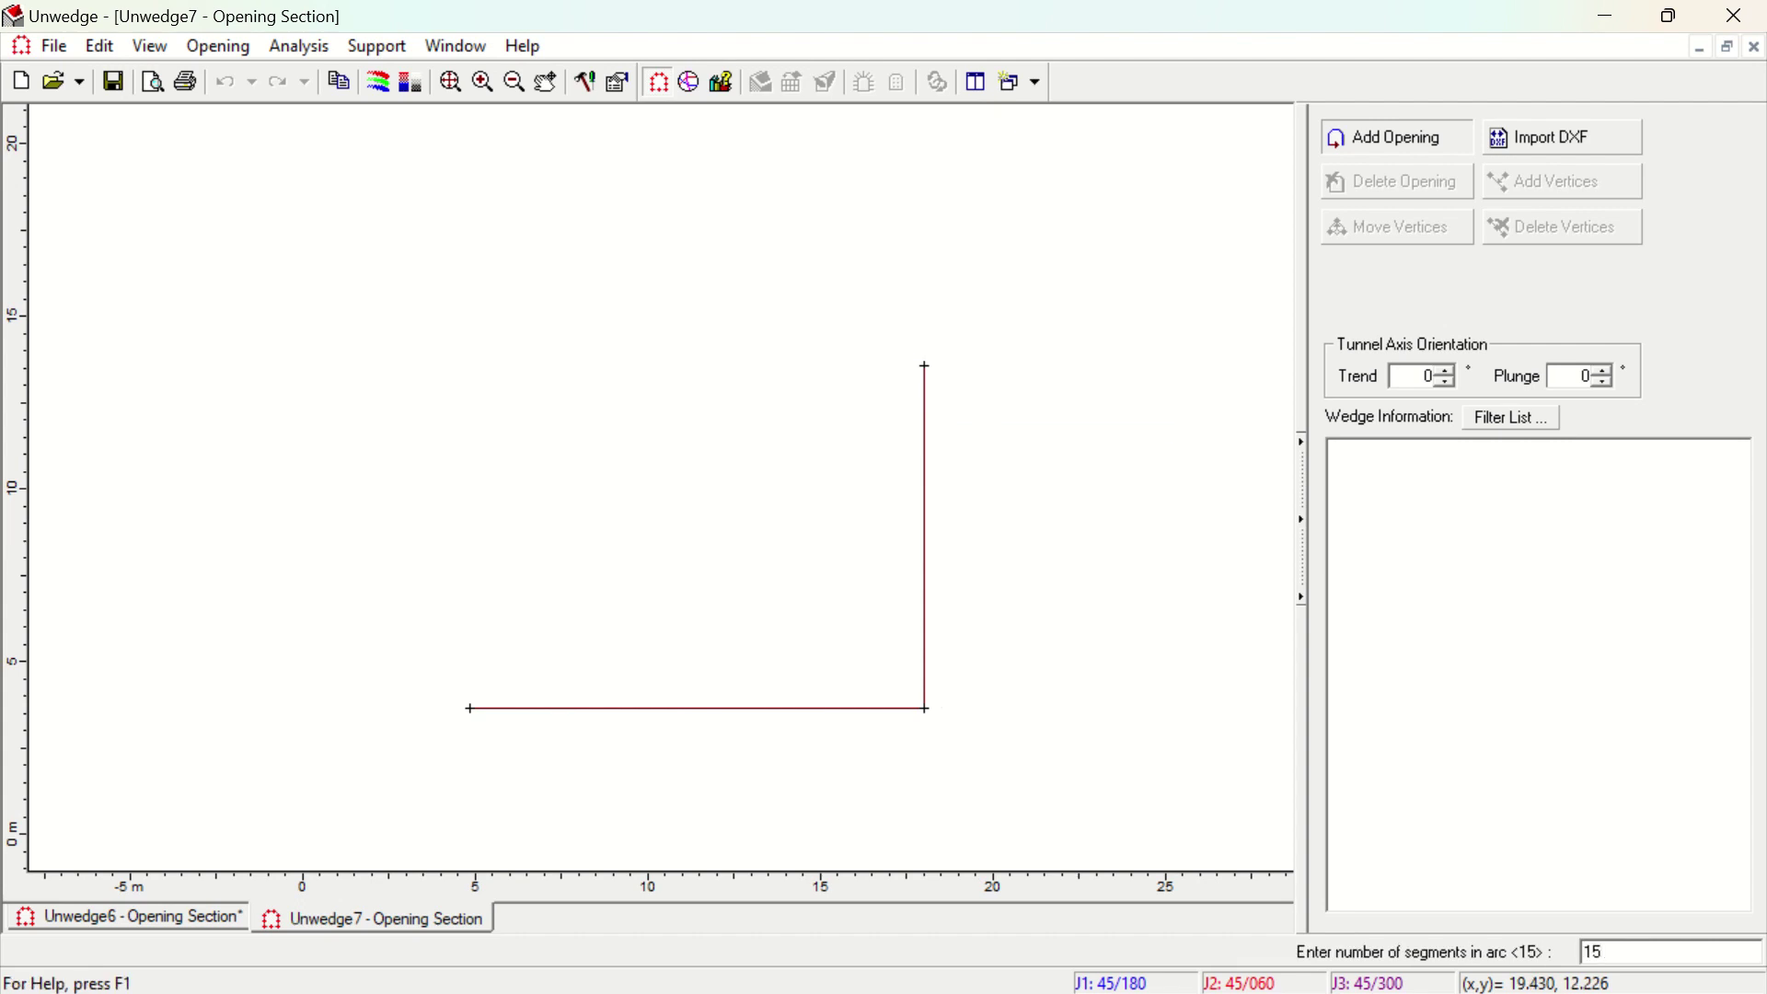
pyautogui.press('Return')
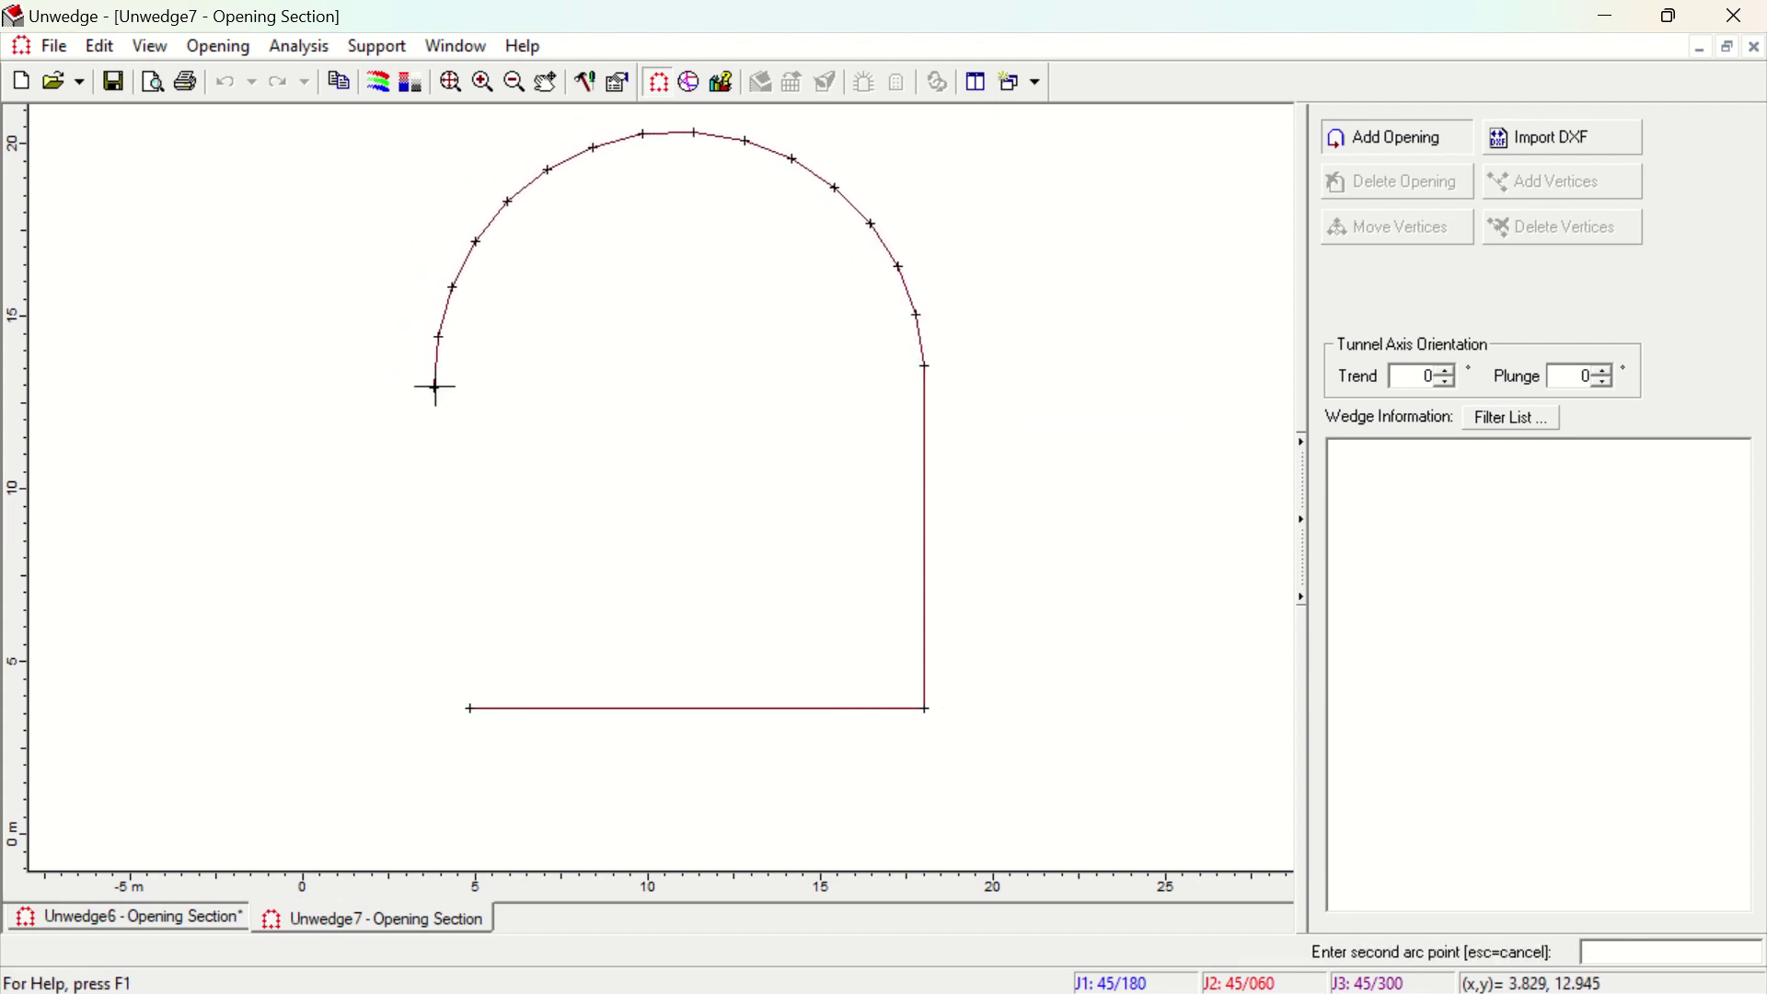
# Try to place the roof arc's points level with the top of the right wall, and undo them
pyautogui.click(440, 366)
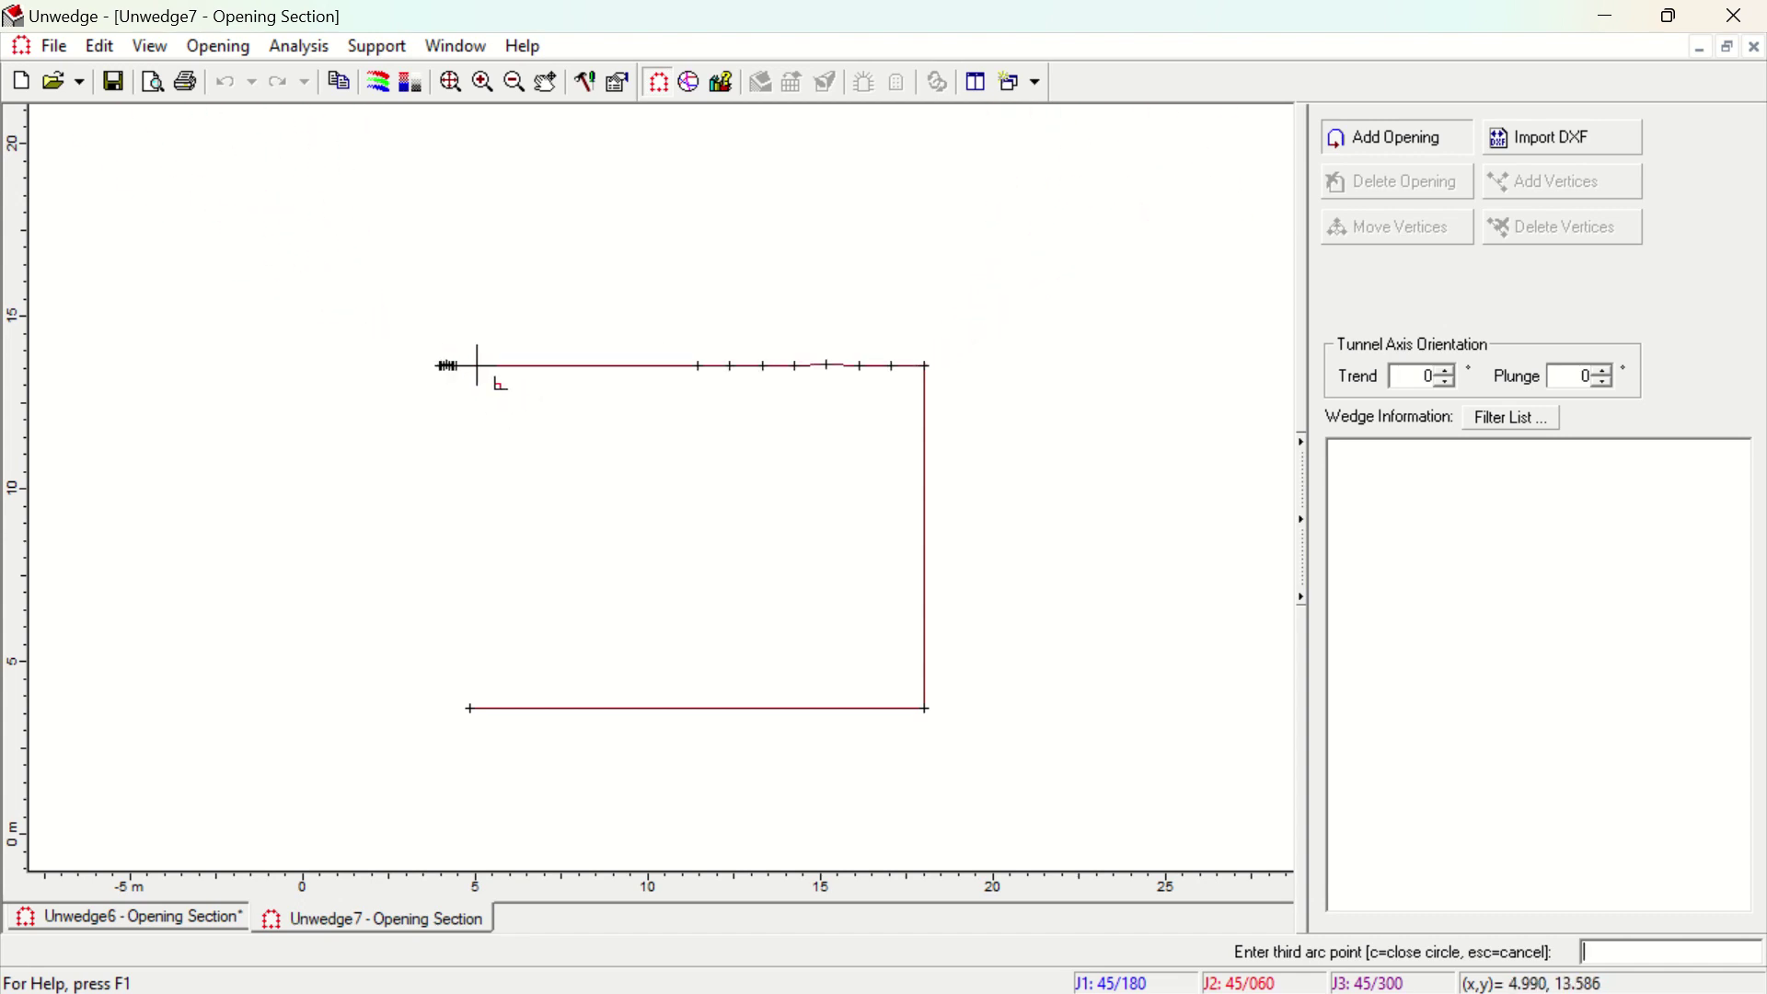
pyautogui.rightClick(490, 365)
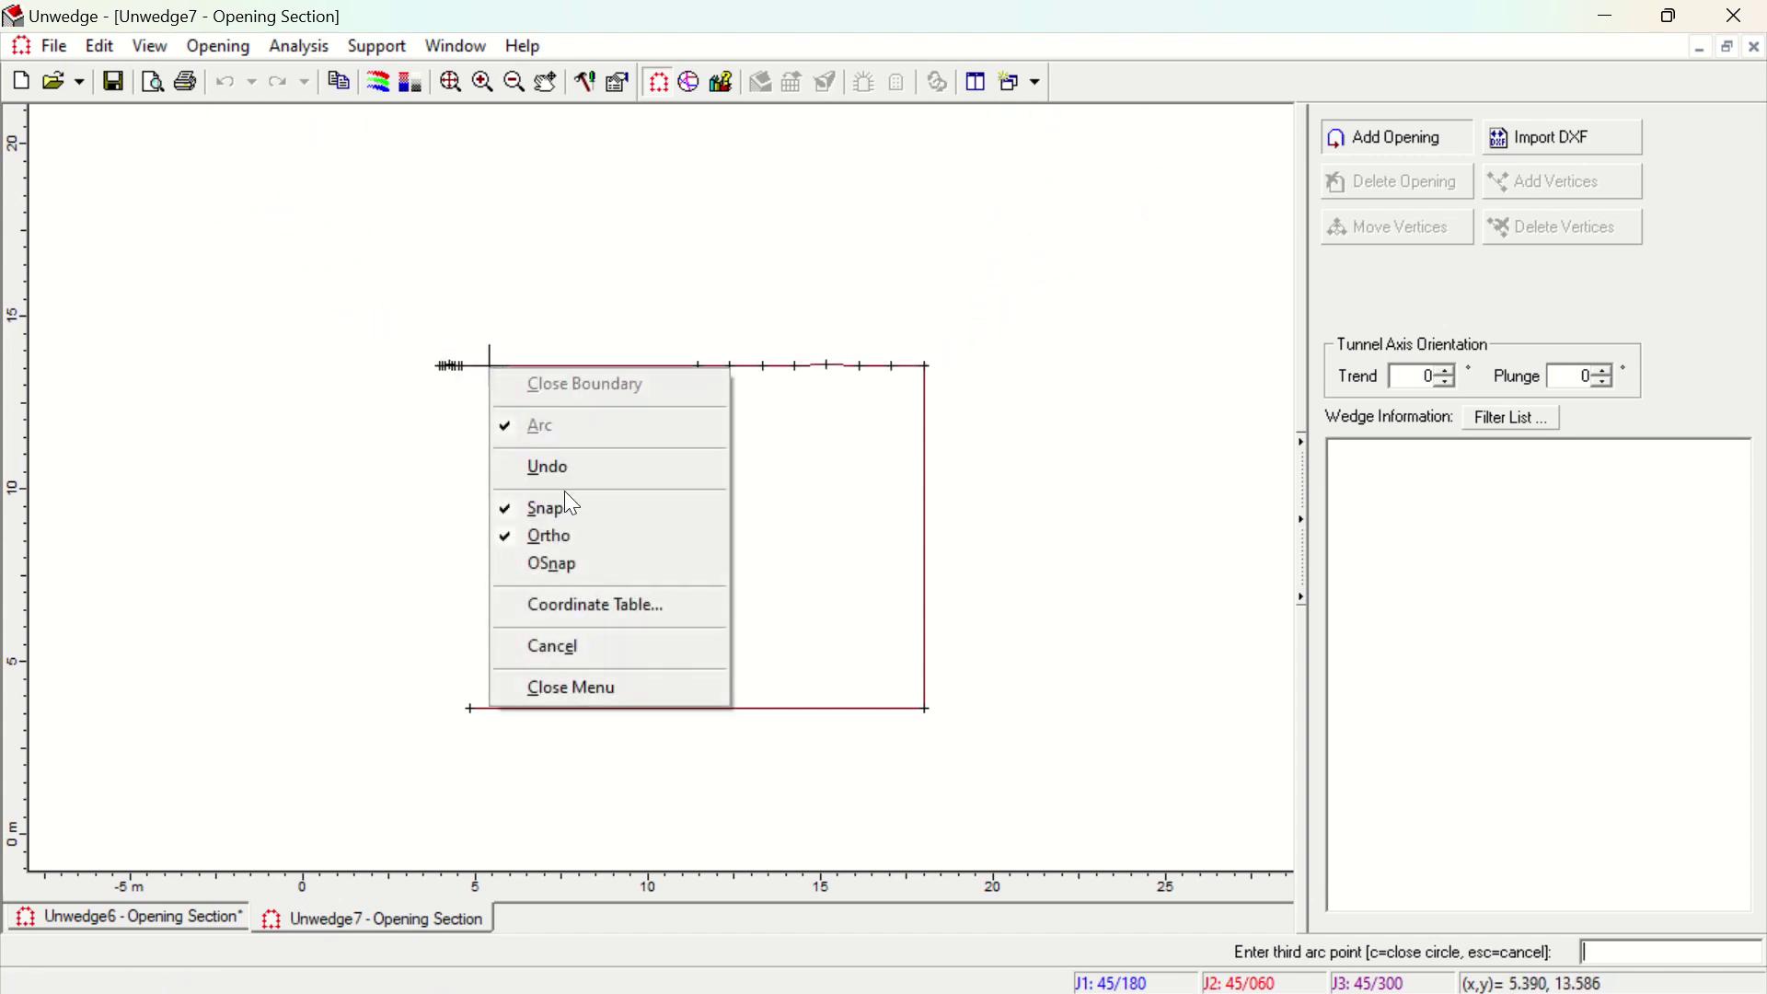
pyautogui.click(563, 466)
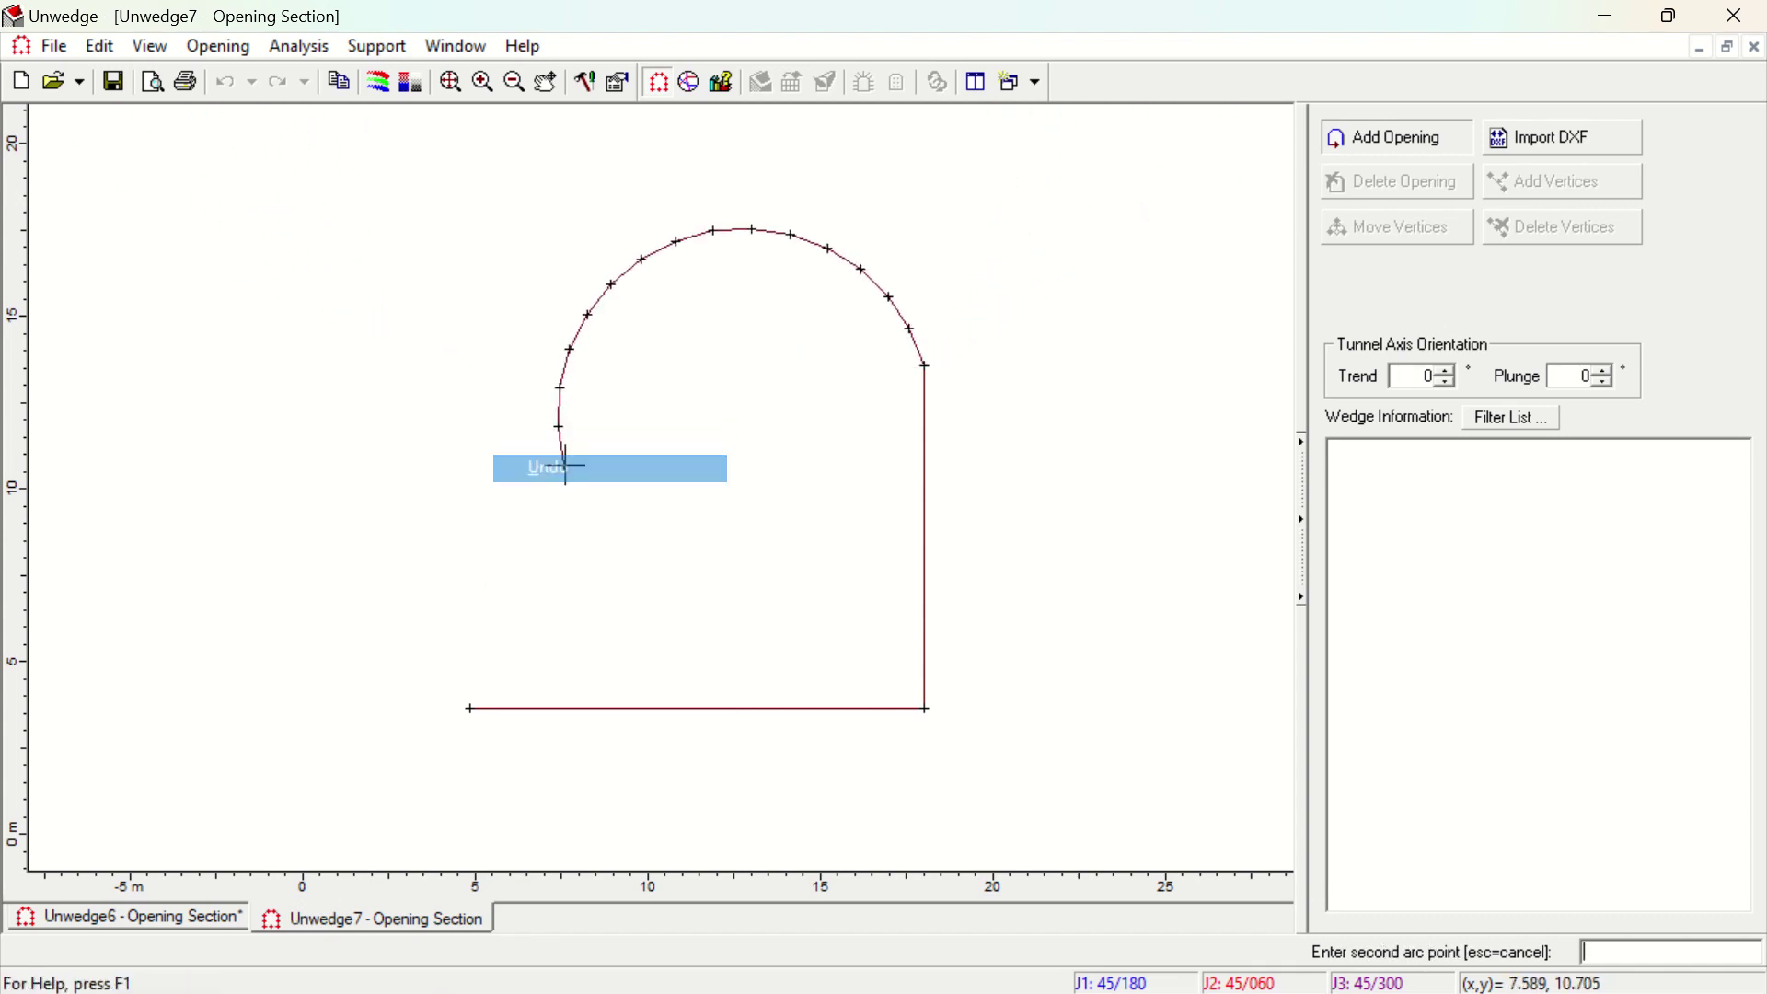
pyautogui.click(457, 366)
pyautogui.rightClick(457, 366)
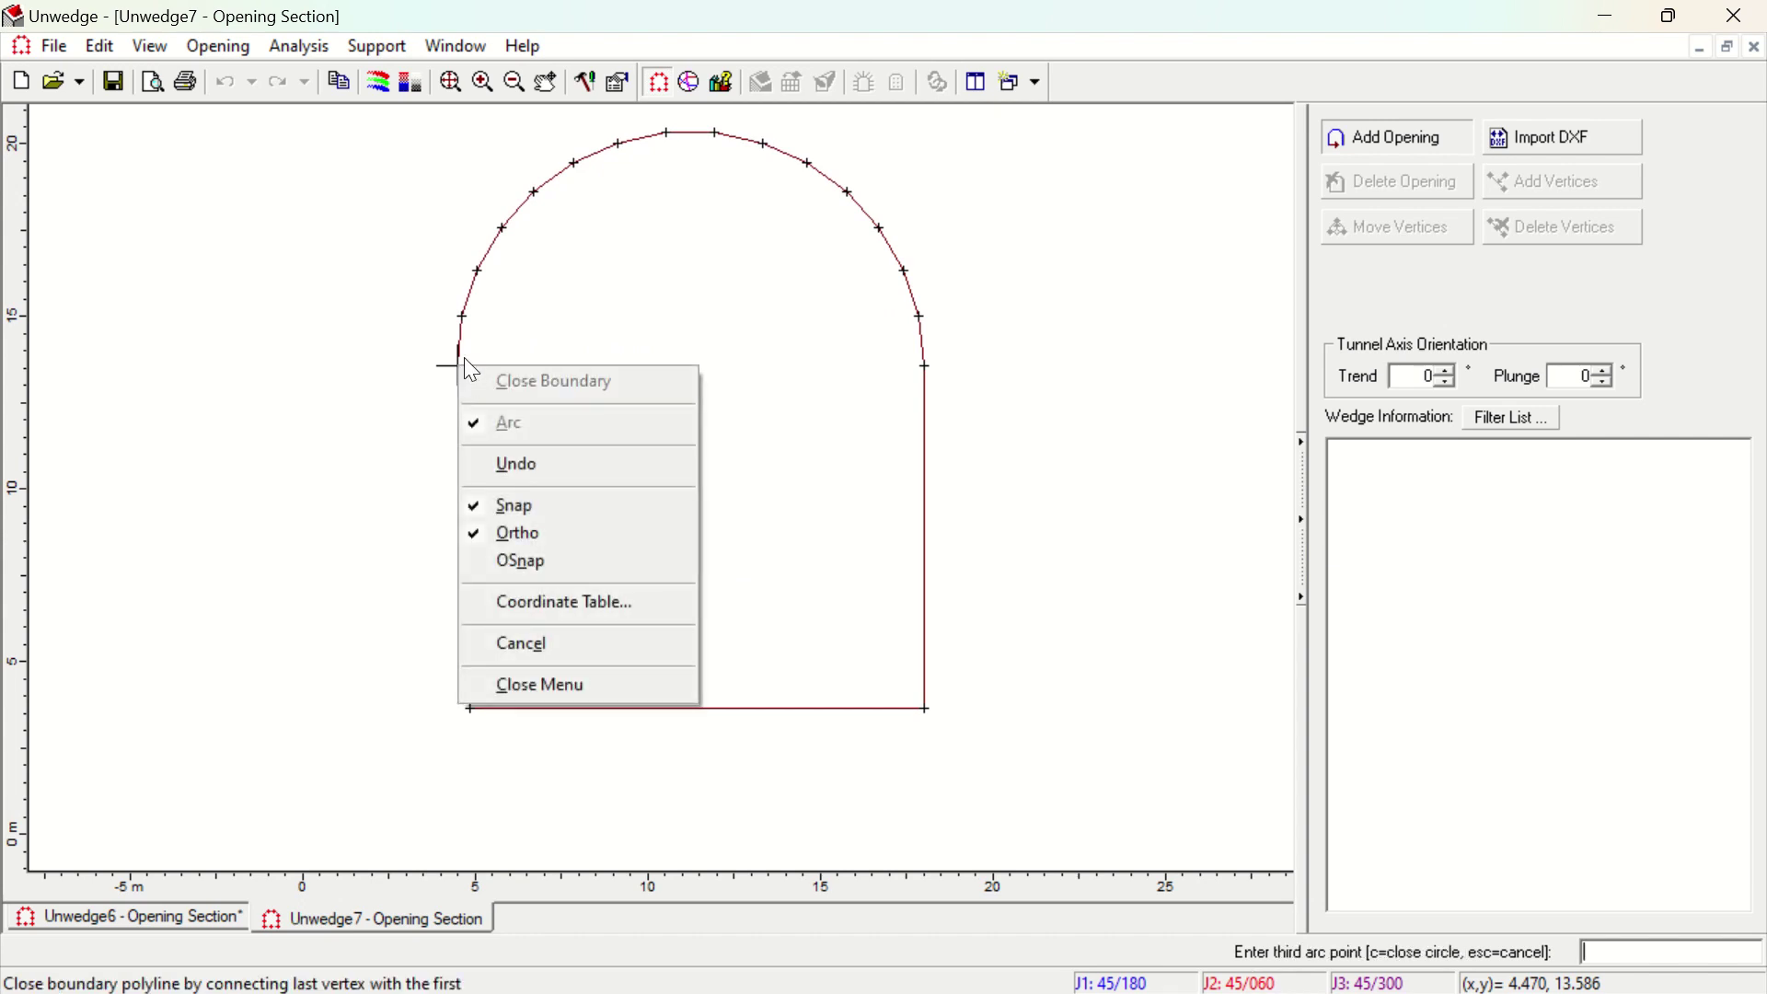
pyautogui.click(460, 365)
pyautogui.rightClick(569, 383)
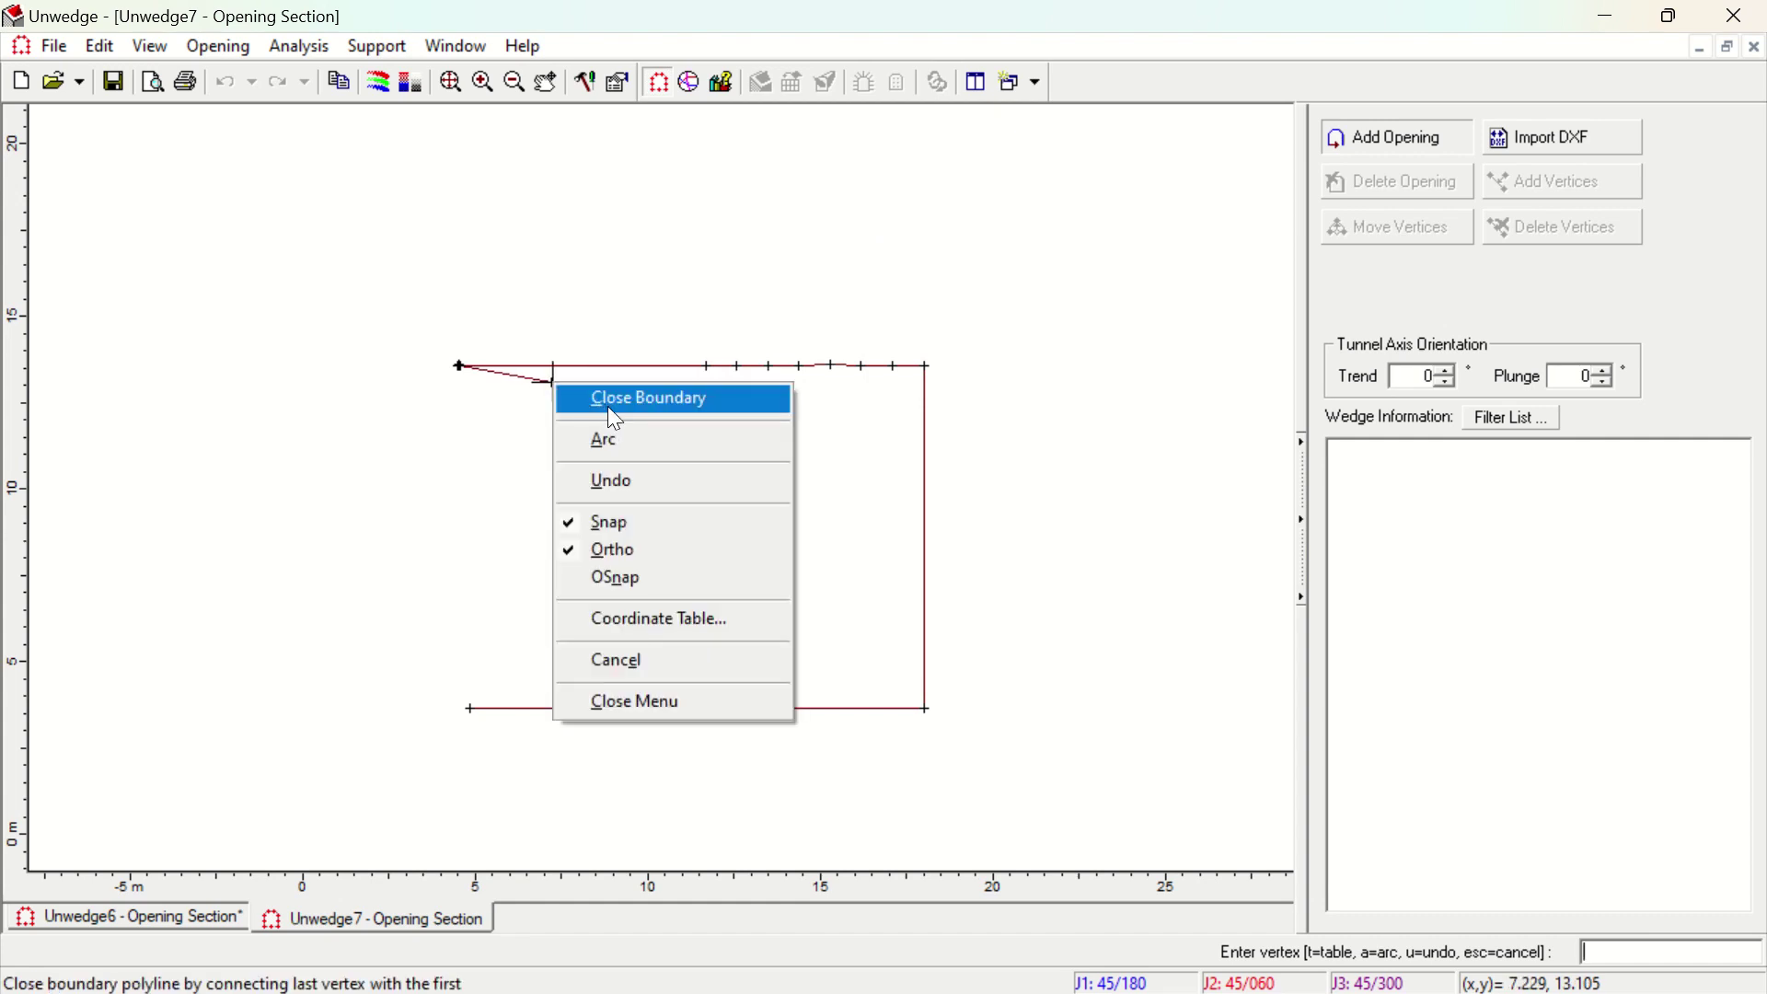
pyautogui.click(622, 471)
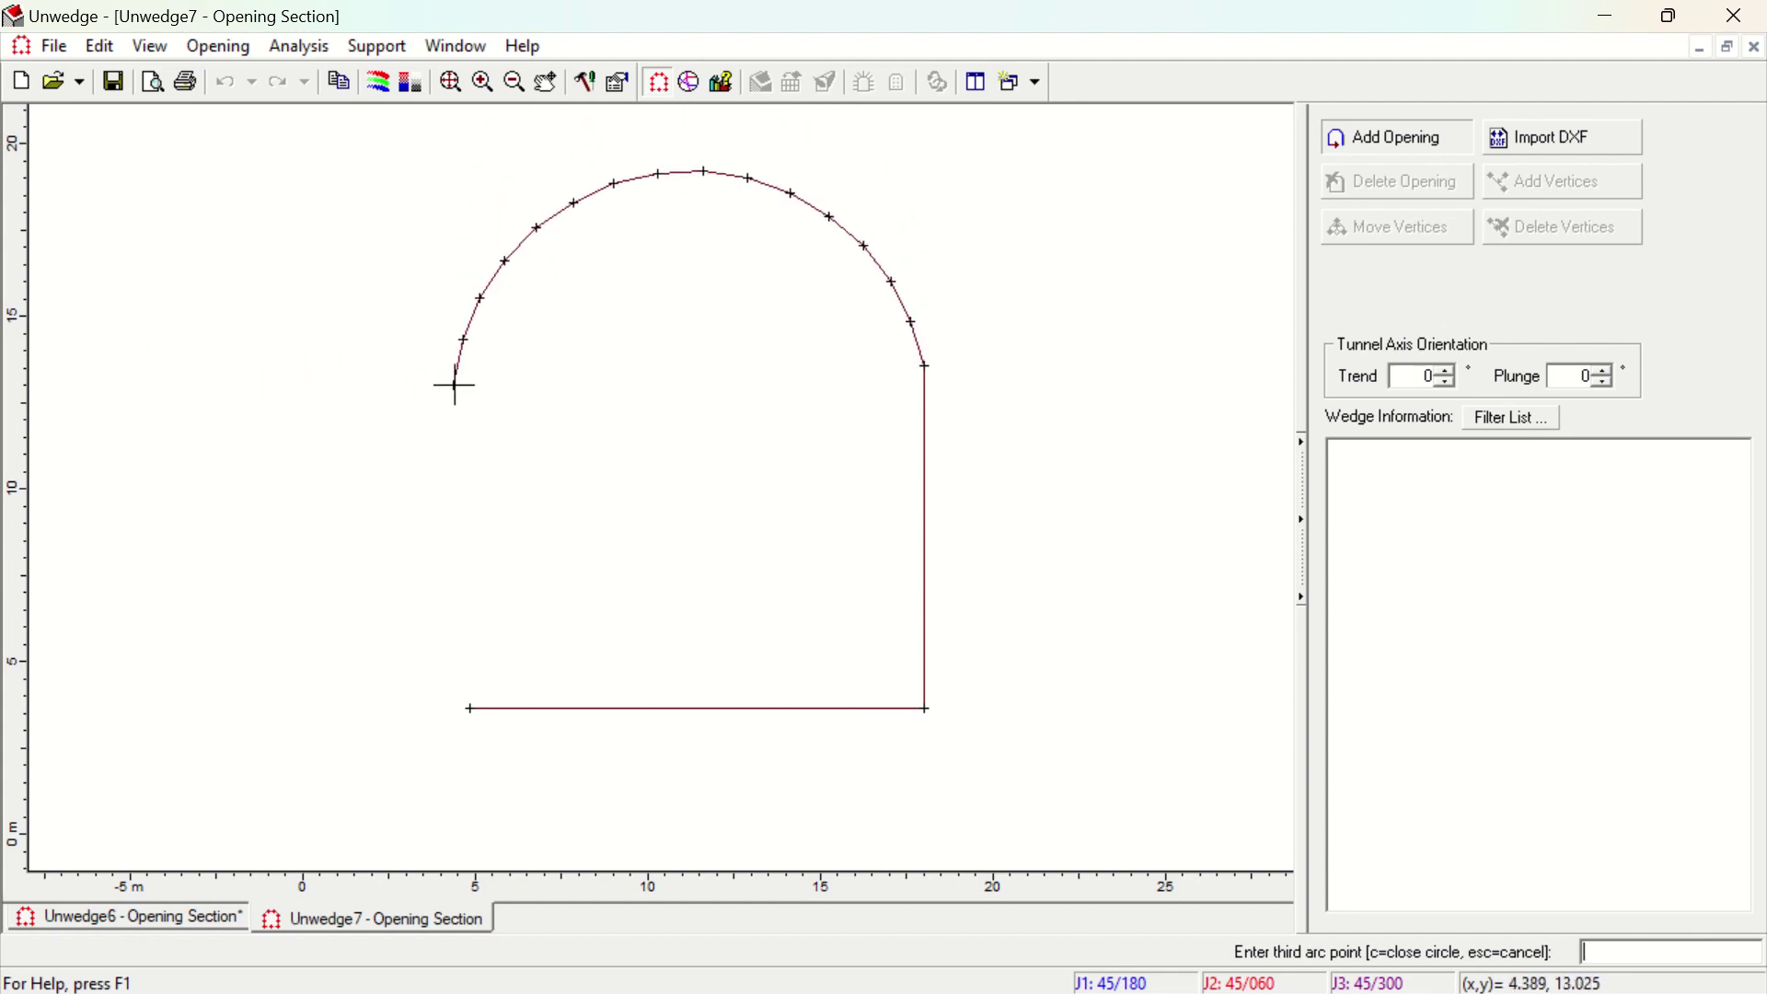
# End the roof arc about 13.5 m left of the right wall and close the opening boundary
pyautogui.click(458, 381)
pyautogui.rightClick(458, 381)
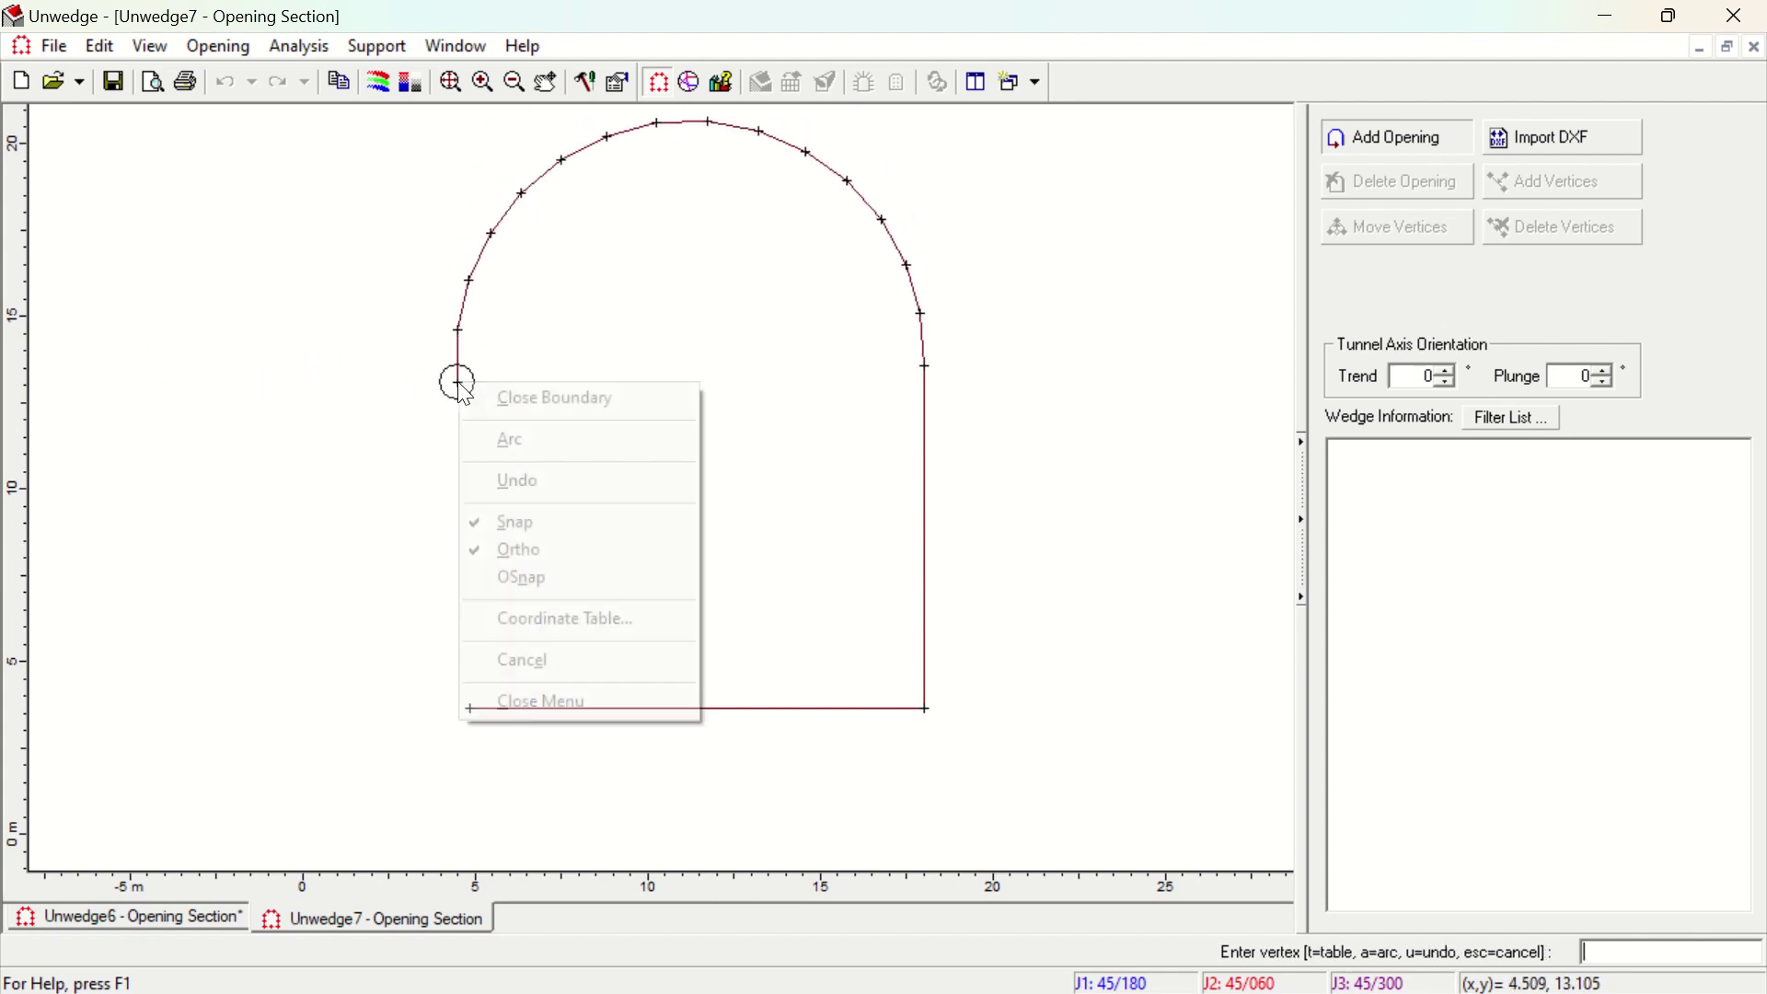
pyautogui.click(475, 400)
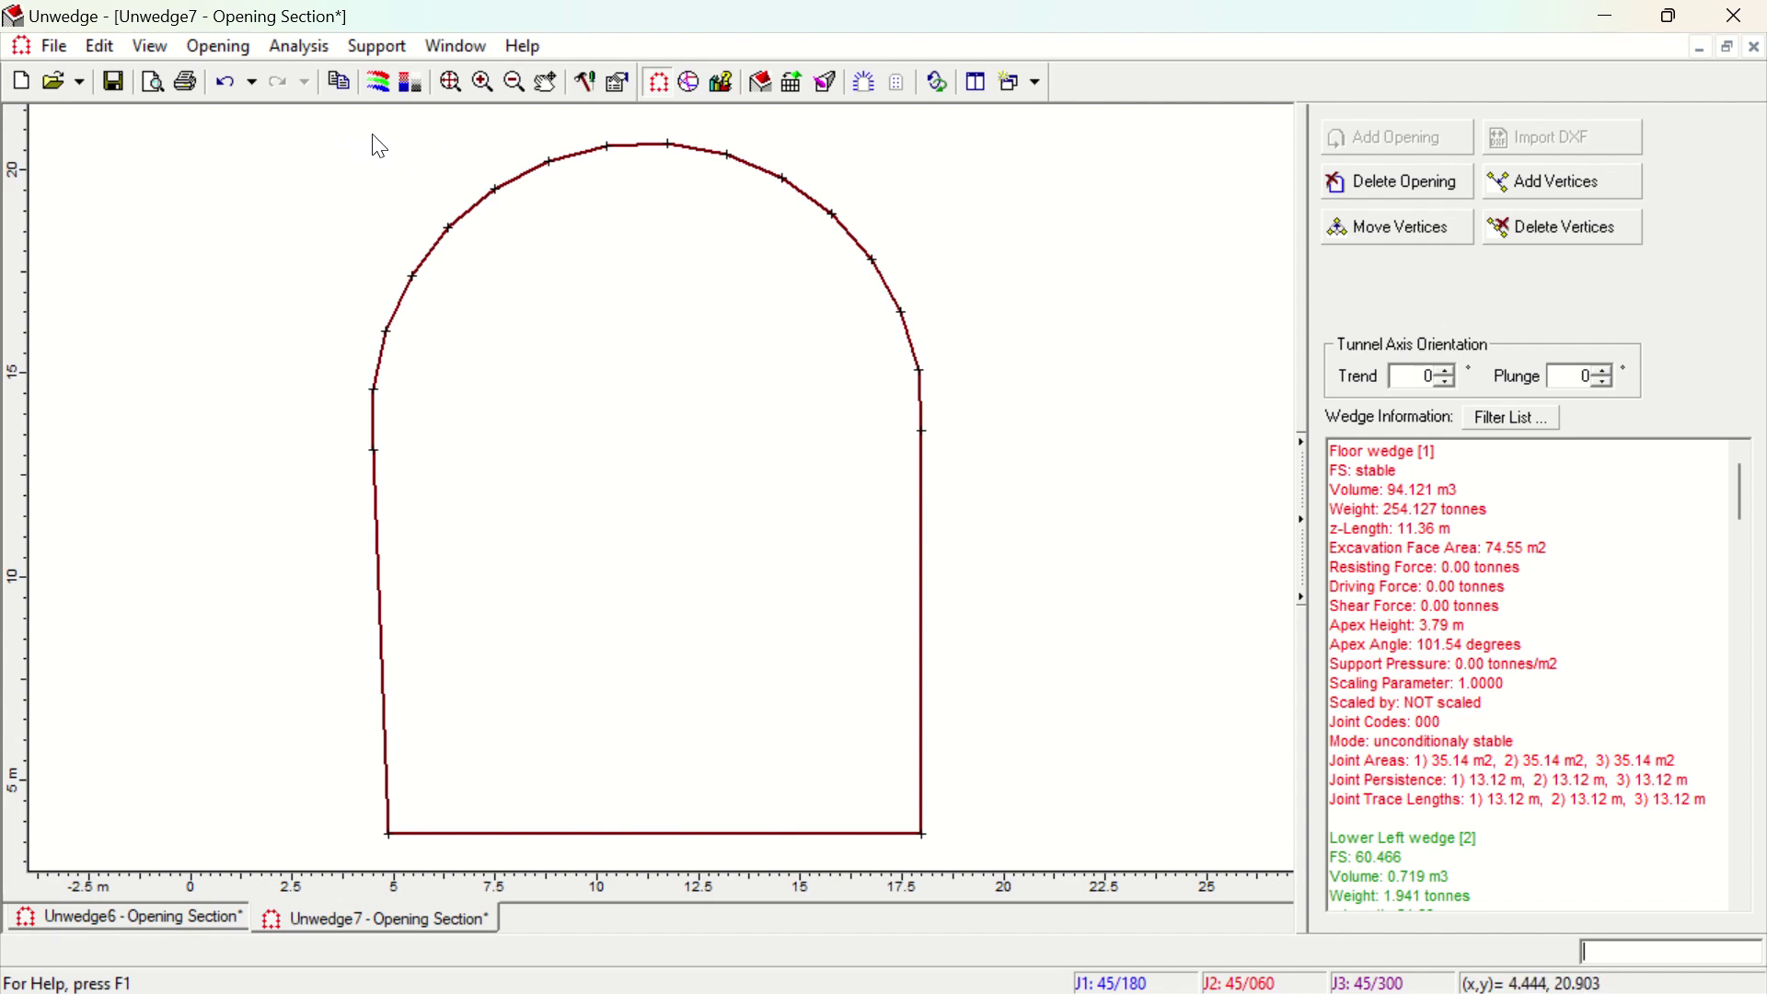
# Set the tunnel axis trend to 14° and plunge to 1°, review the joint orientations, and apply a joint cohesion of 0.1 t/m2
pyautogui.click(310, 52)
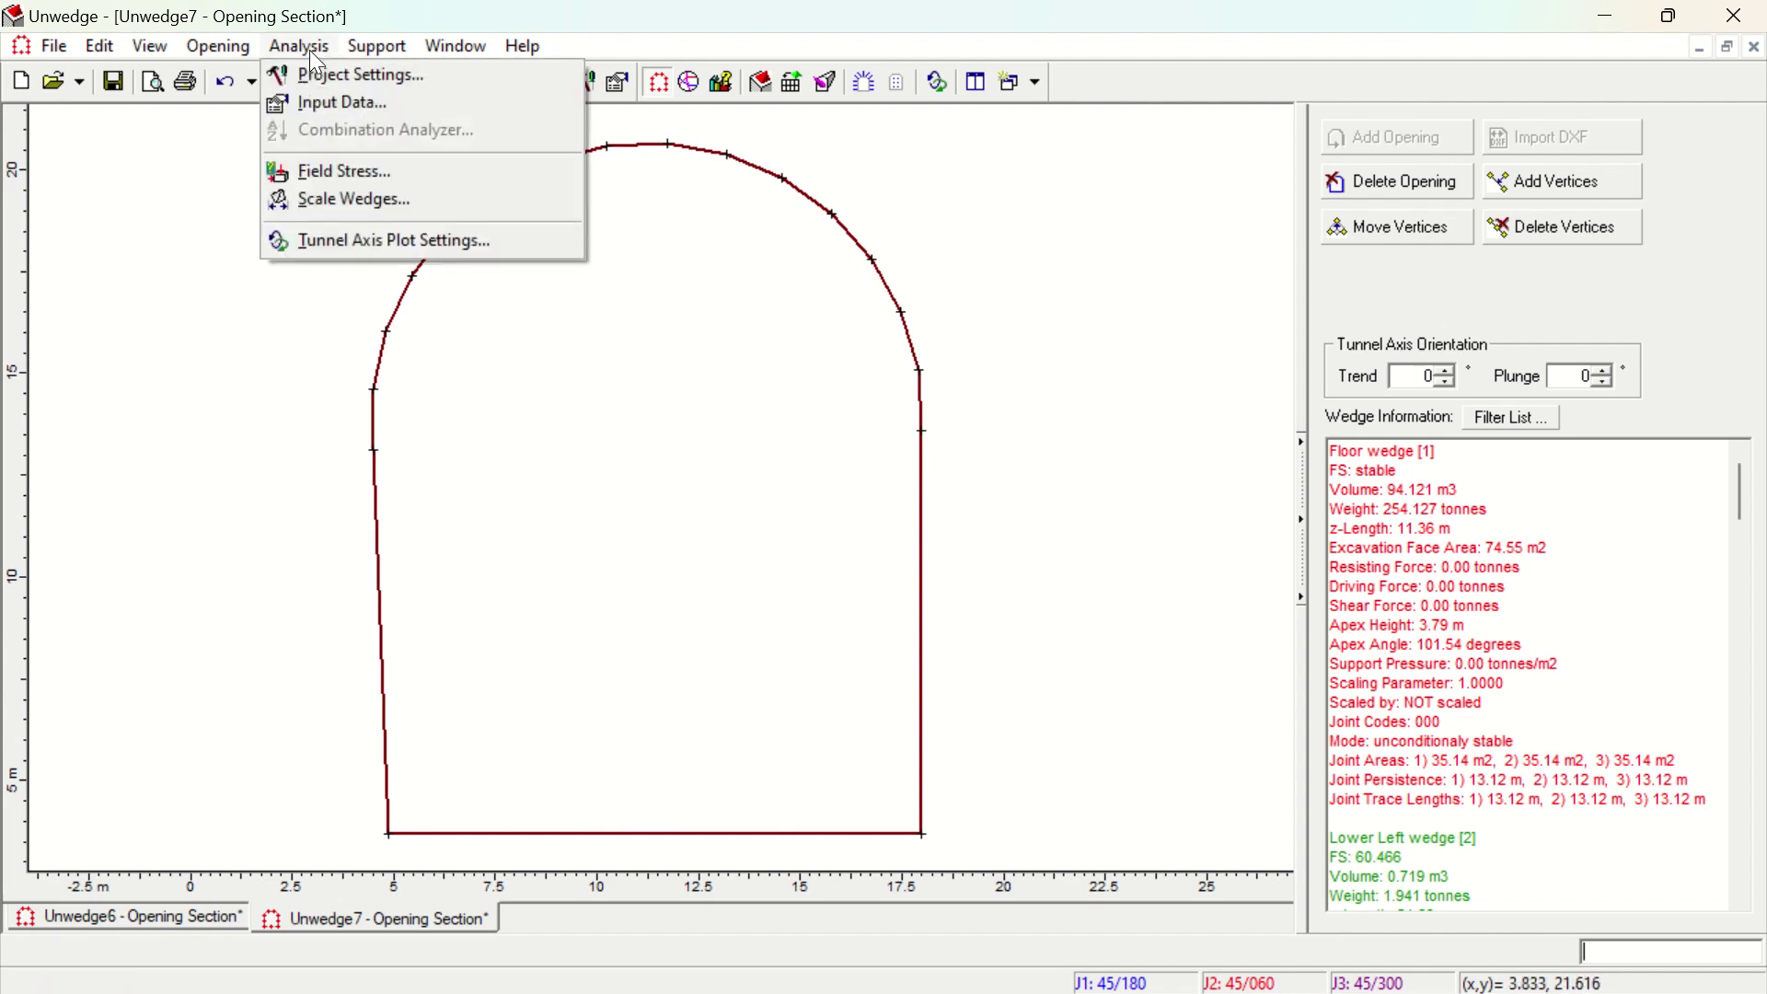
pyautogui.click(324, 103)
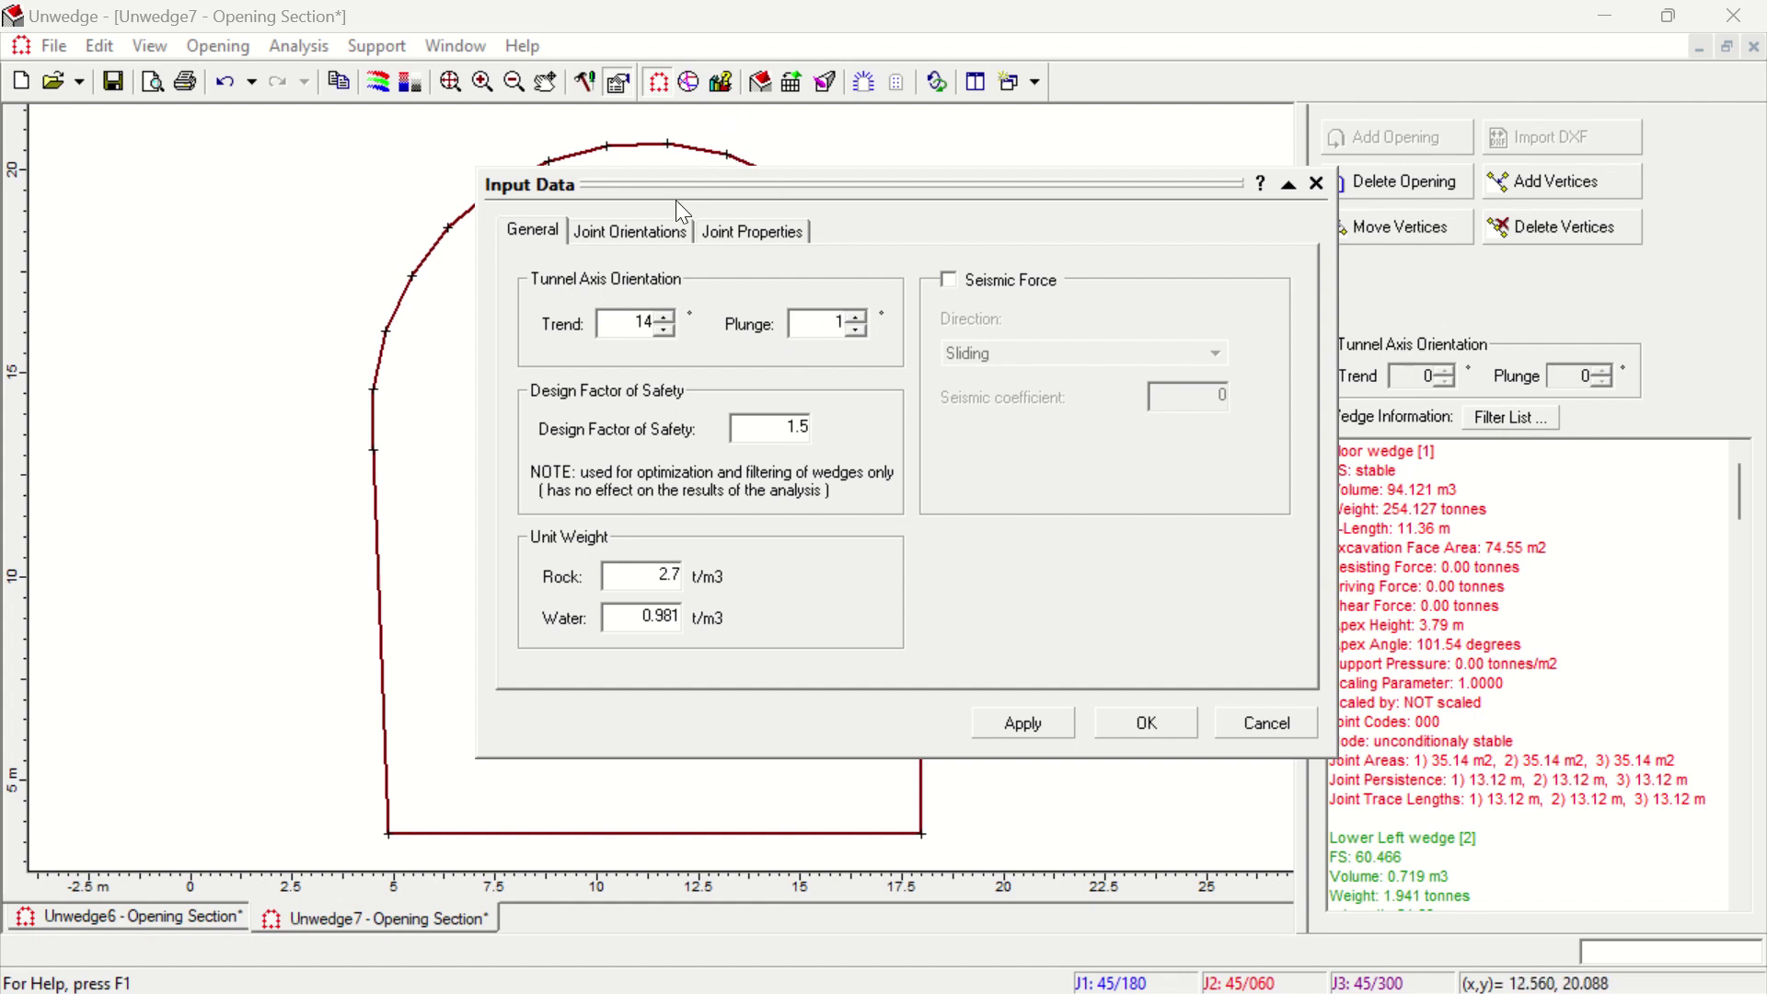
pyautogui.click(668, 230)
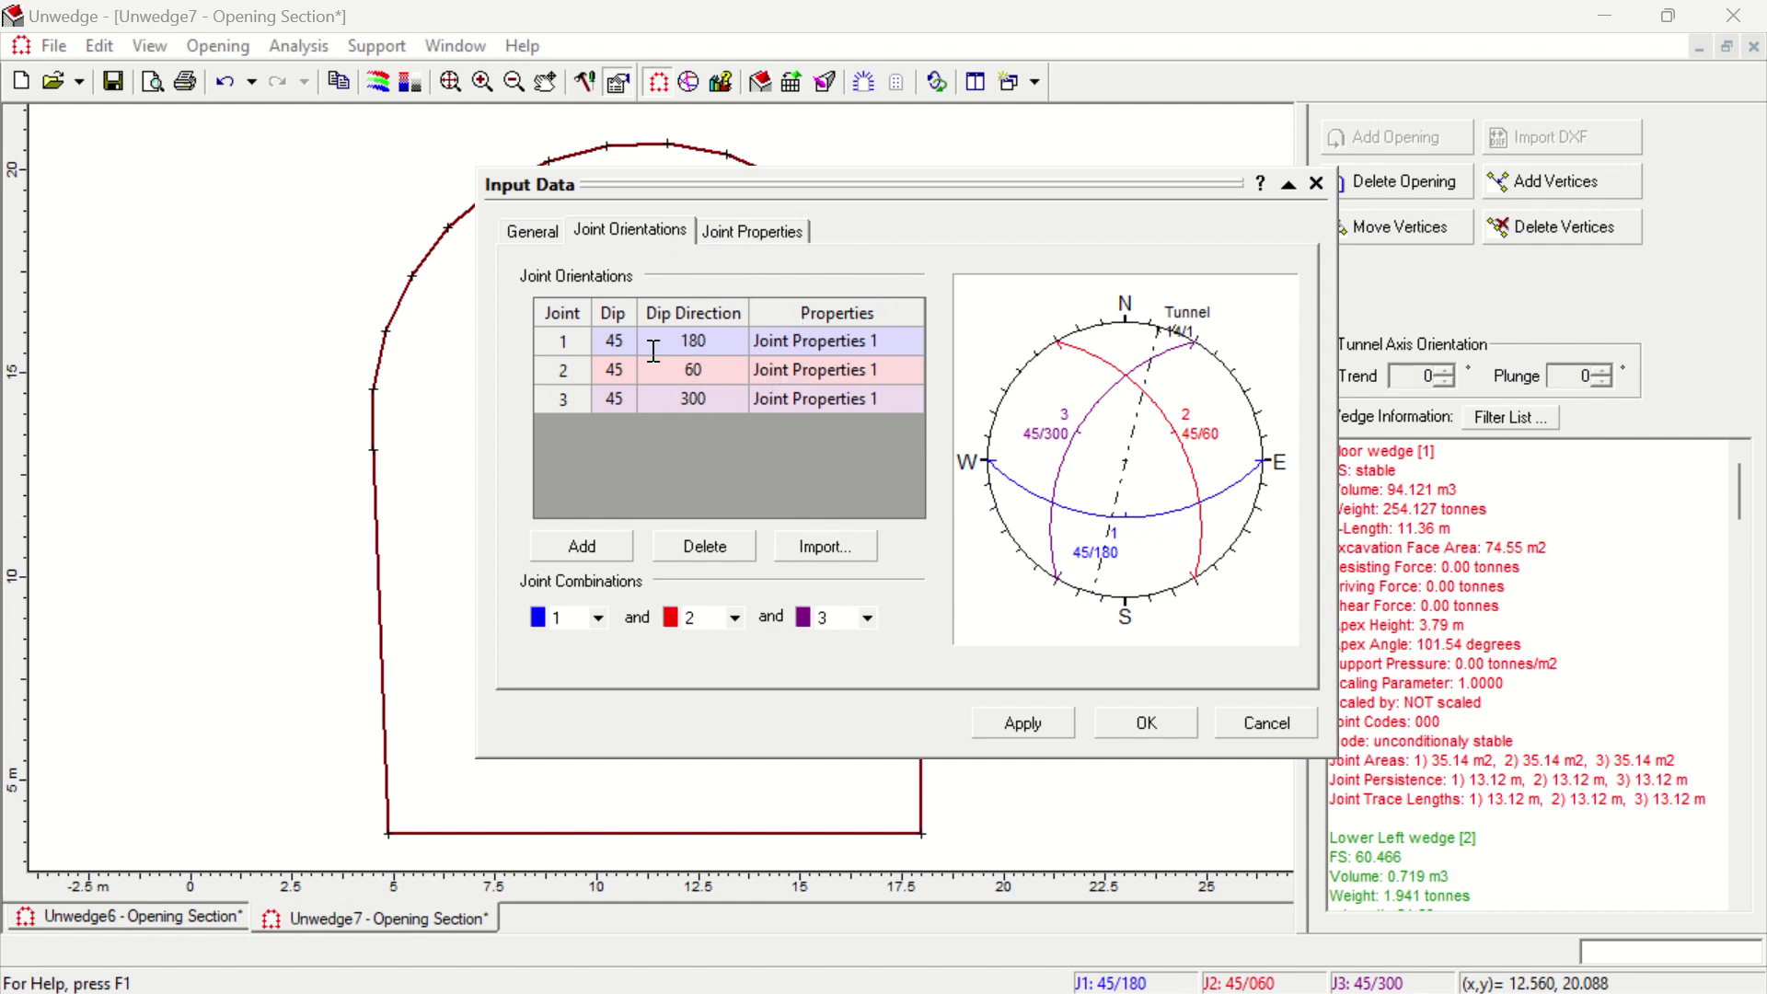
pyautogui.click(781, 232)
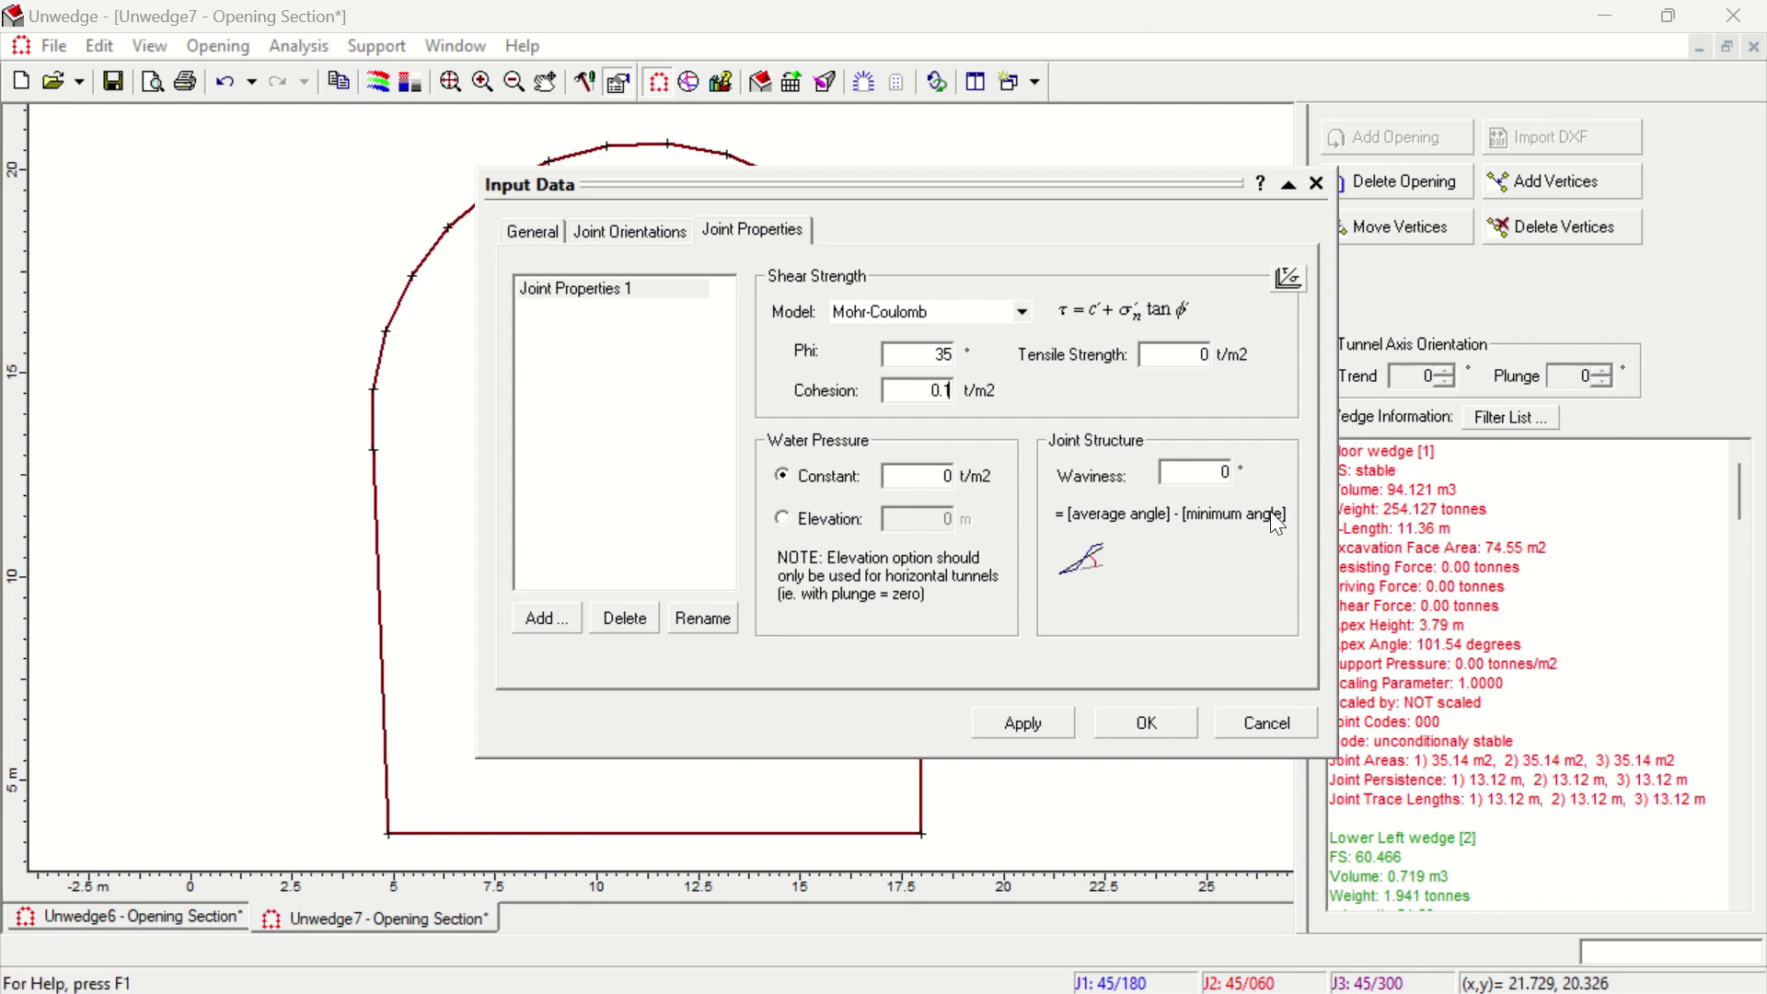
pyautogui.click(1058, 718)
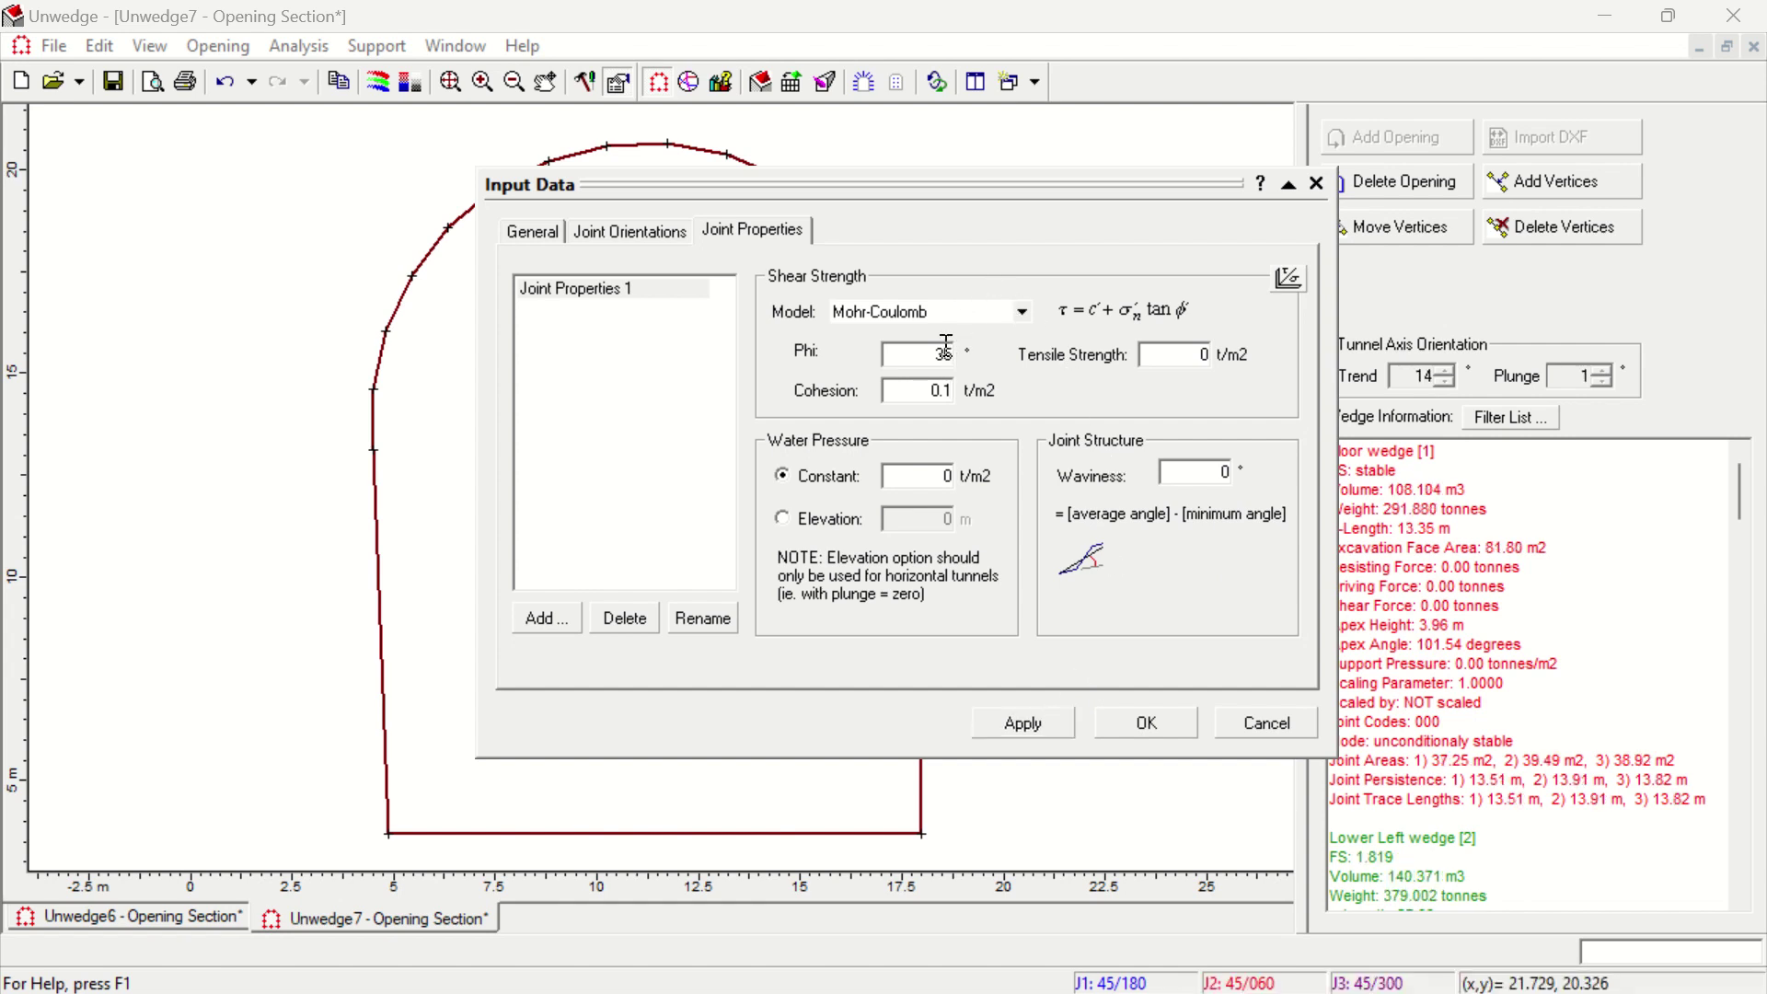
# Set the Phi of Joint Properties 1 to 11°, apply it and accept the input data
pyautogui.moveTo(937, 352); pyautogui.dragTo(950, 363)
pyautogui.write('11')
pyautogui.click(1051, 721)
pyautogui.click(1141, 722)
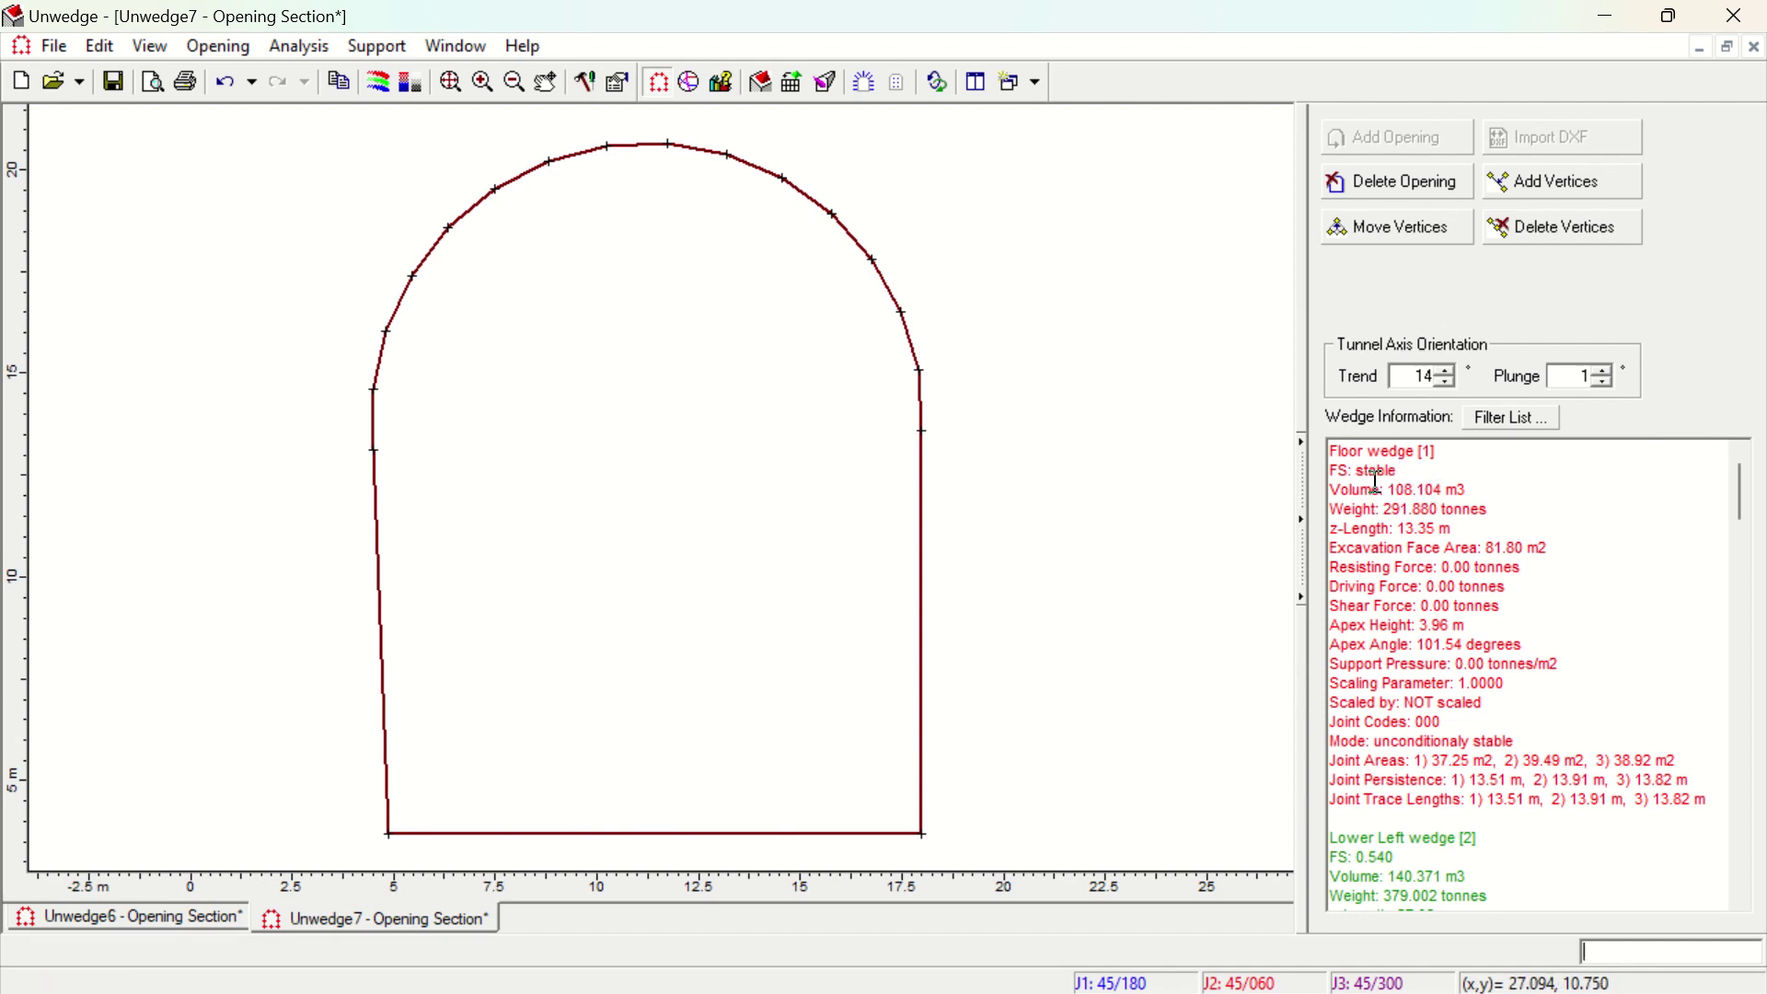
# Check the floor wedge's factor of safety and examine the perimeter wedges around the tunnel in the 3D wedge view
pyautogui.moveTo(1398, 471); pyautogui.dragTo(1331, 472)
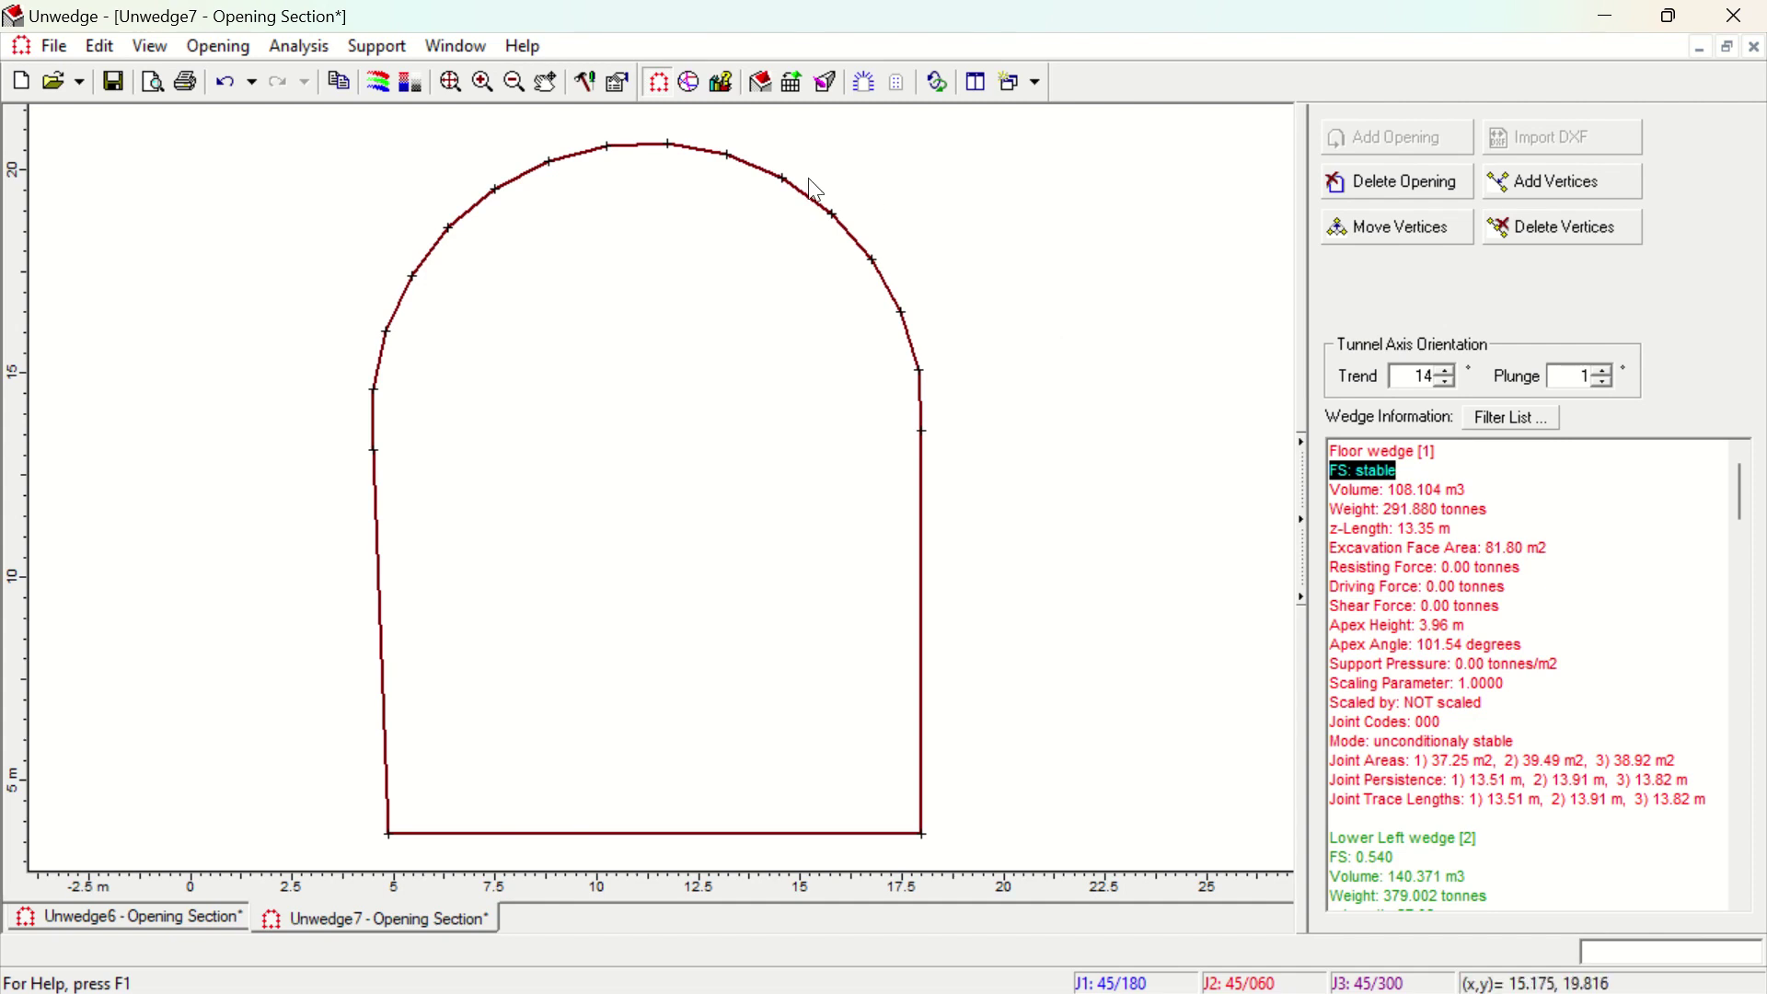
pyautogui.click(762, 95)
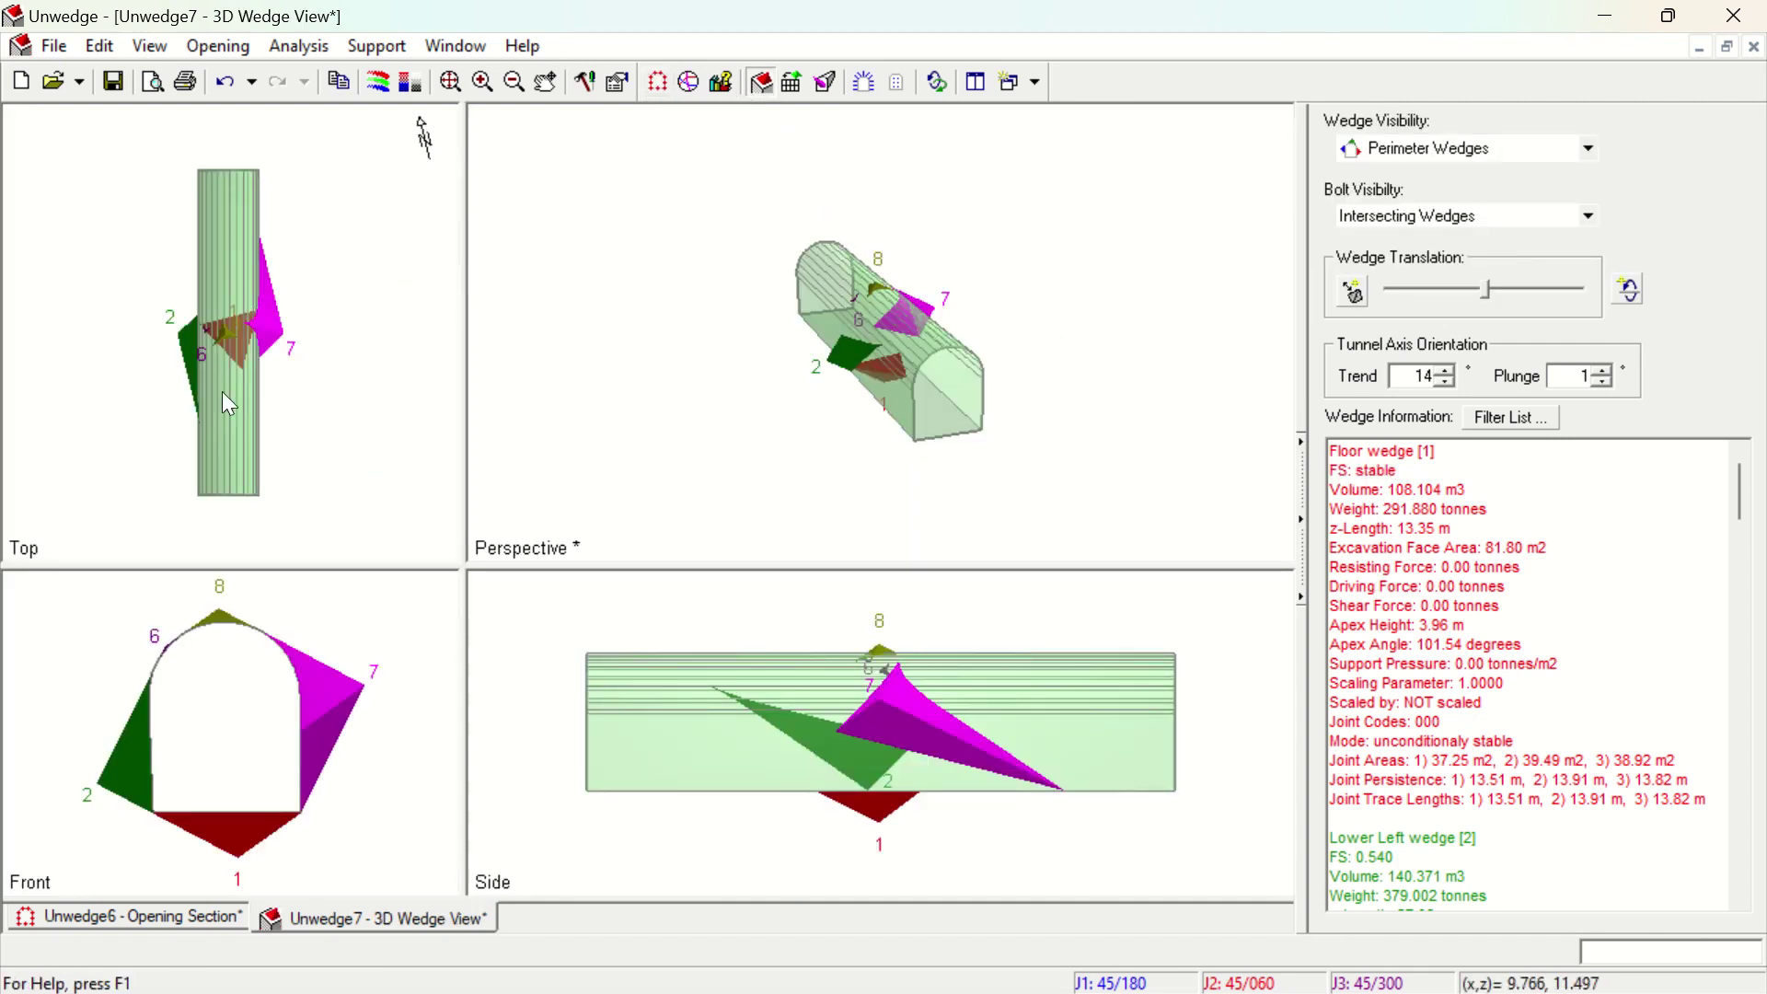
pyautogui.moveTo(1095, 499); pyautogui.dragTo(922, 339)
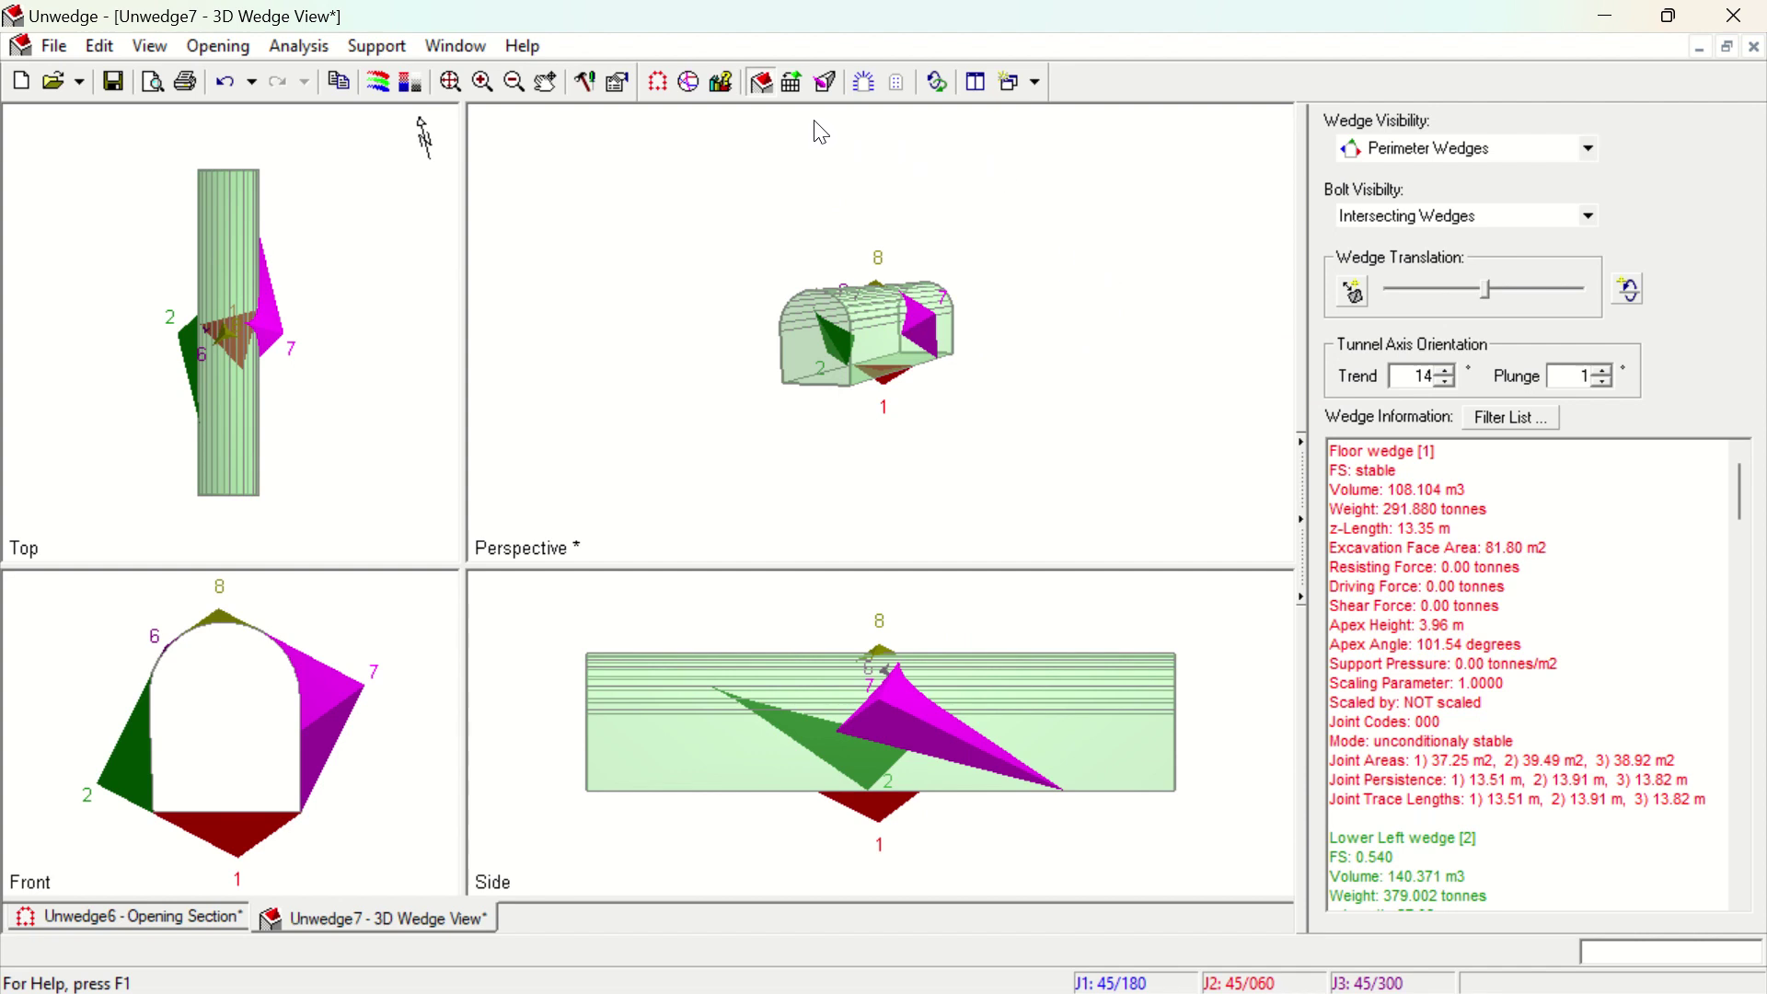
# Show each wedge separately in the multi-perspective view and inspect the floor and lower left wedges from other angles
pyautogui.click(793, 83)
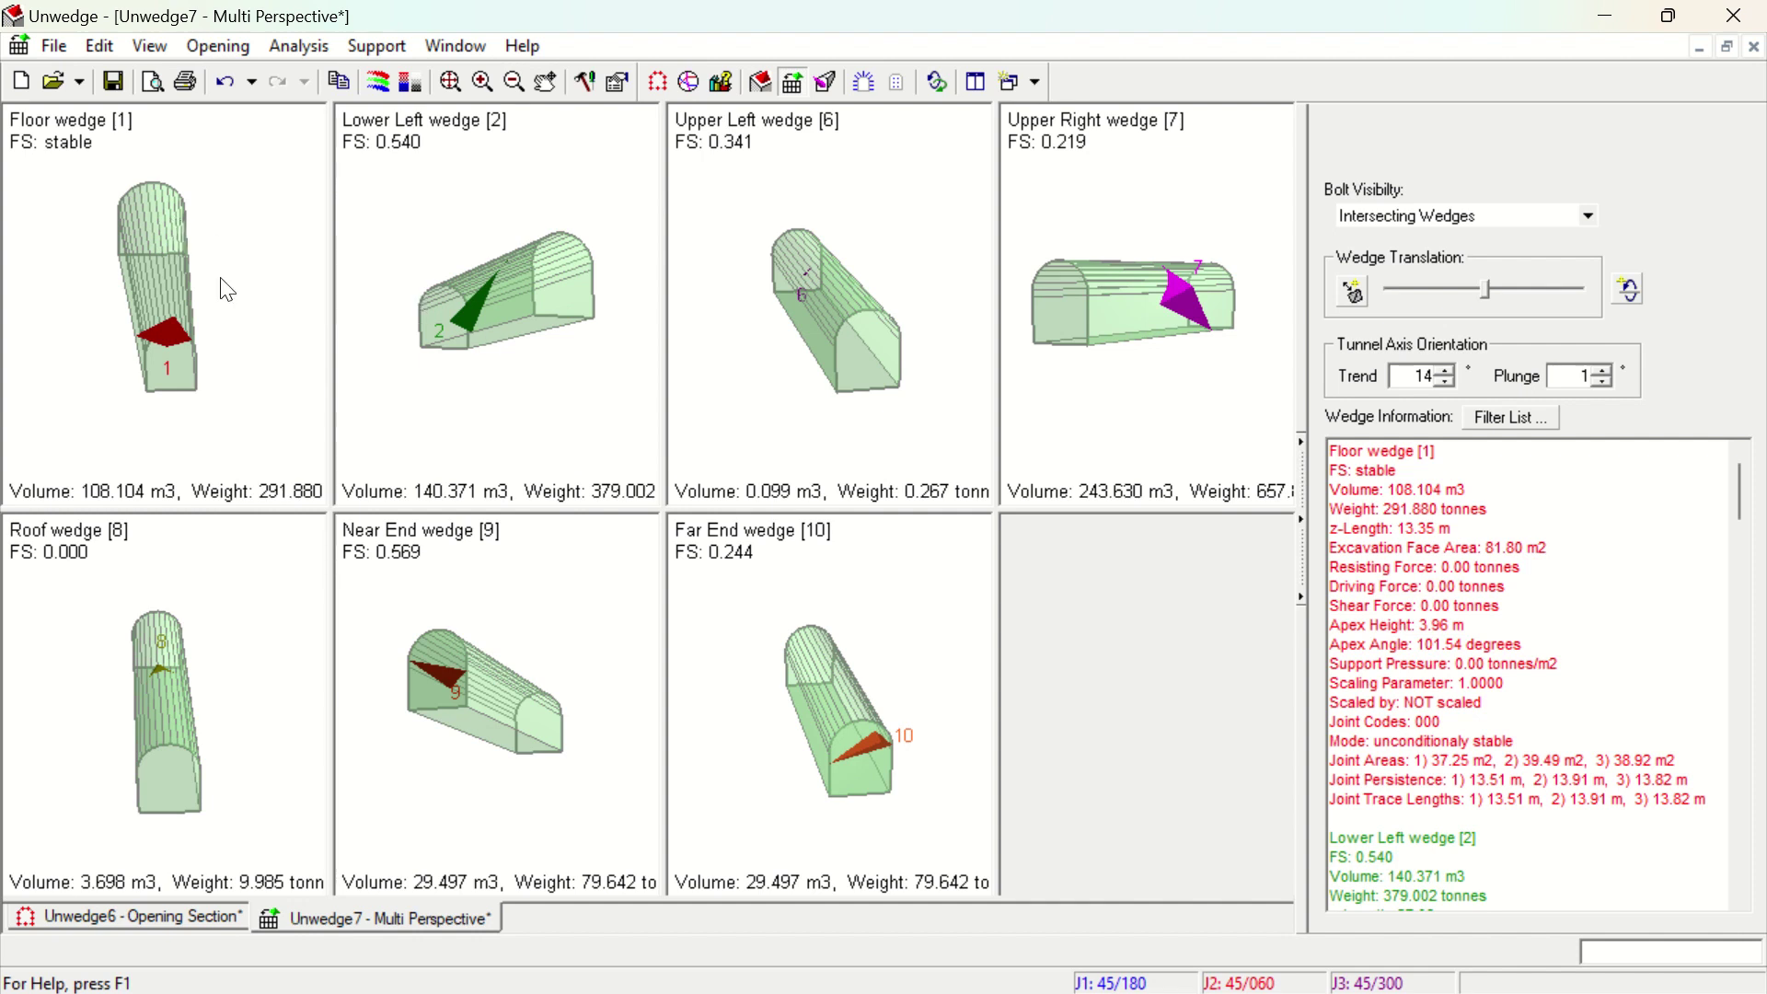
pyautogui.moveTo(186, 251)
pyautogui.mouseDown()
pyautogui.moveTo(180, 368)
pyautogui.moveTo(155, 382)
pyautogui.moveTo(189, 284)
pyautogui.mouseUp()
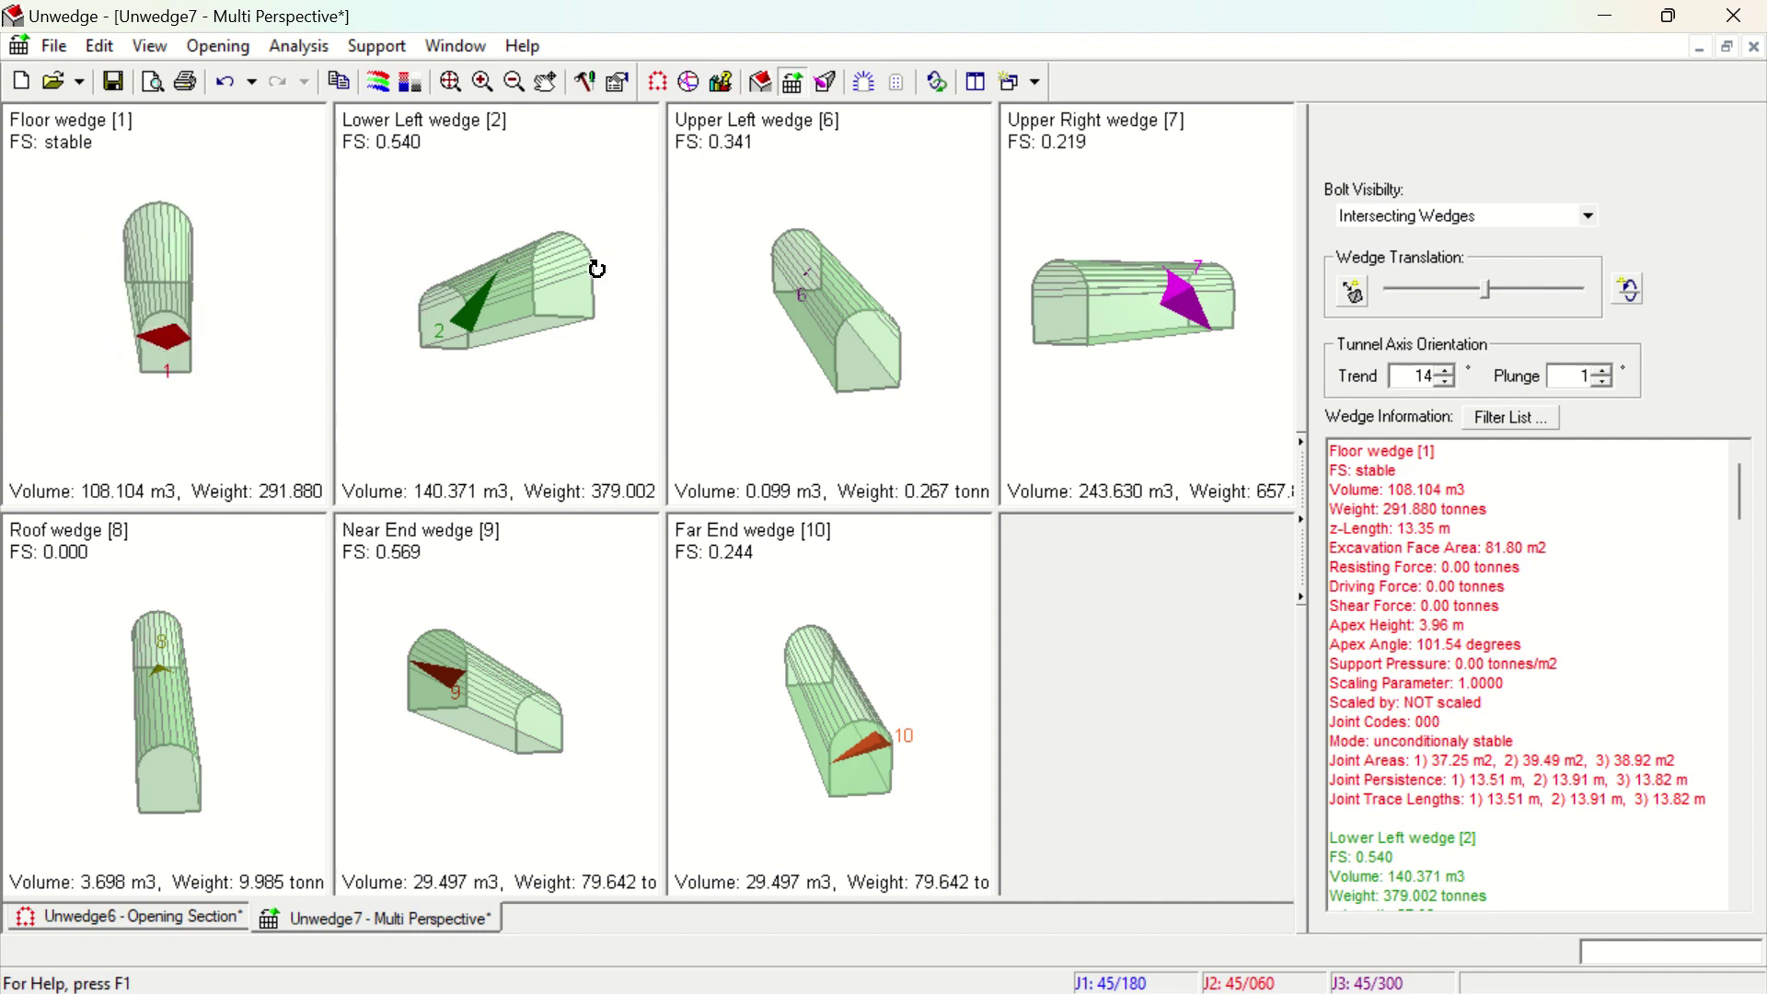
pyautogui.moveTo(599, 268); pyautogui.dragTo(720, 285)
pyautogui.moveTo(619, 264); pyautogui.dragTo(575, 269)
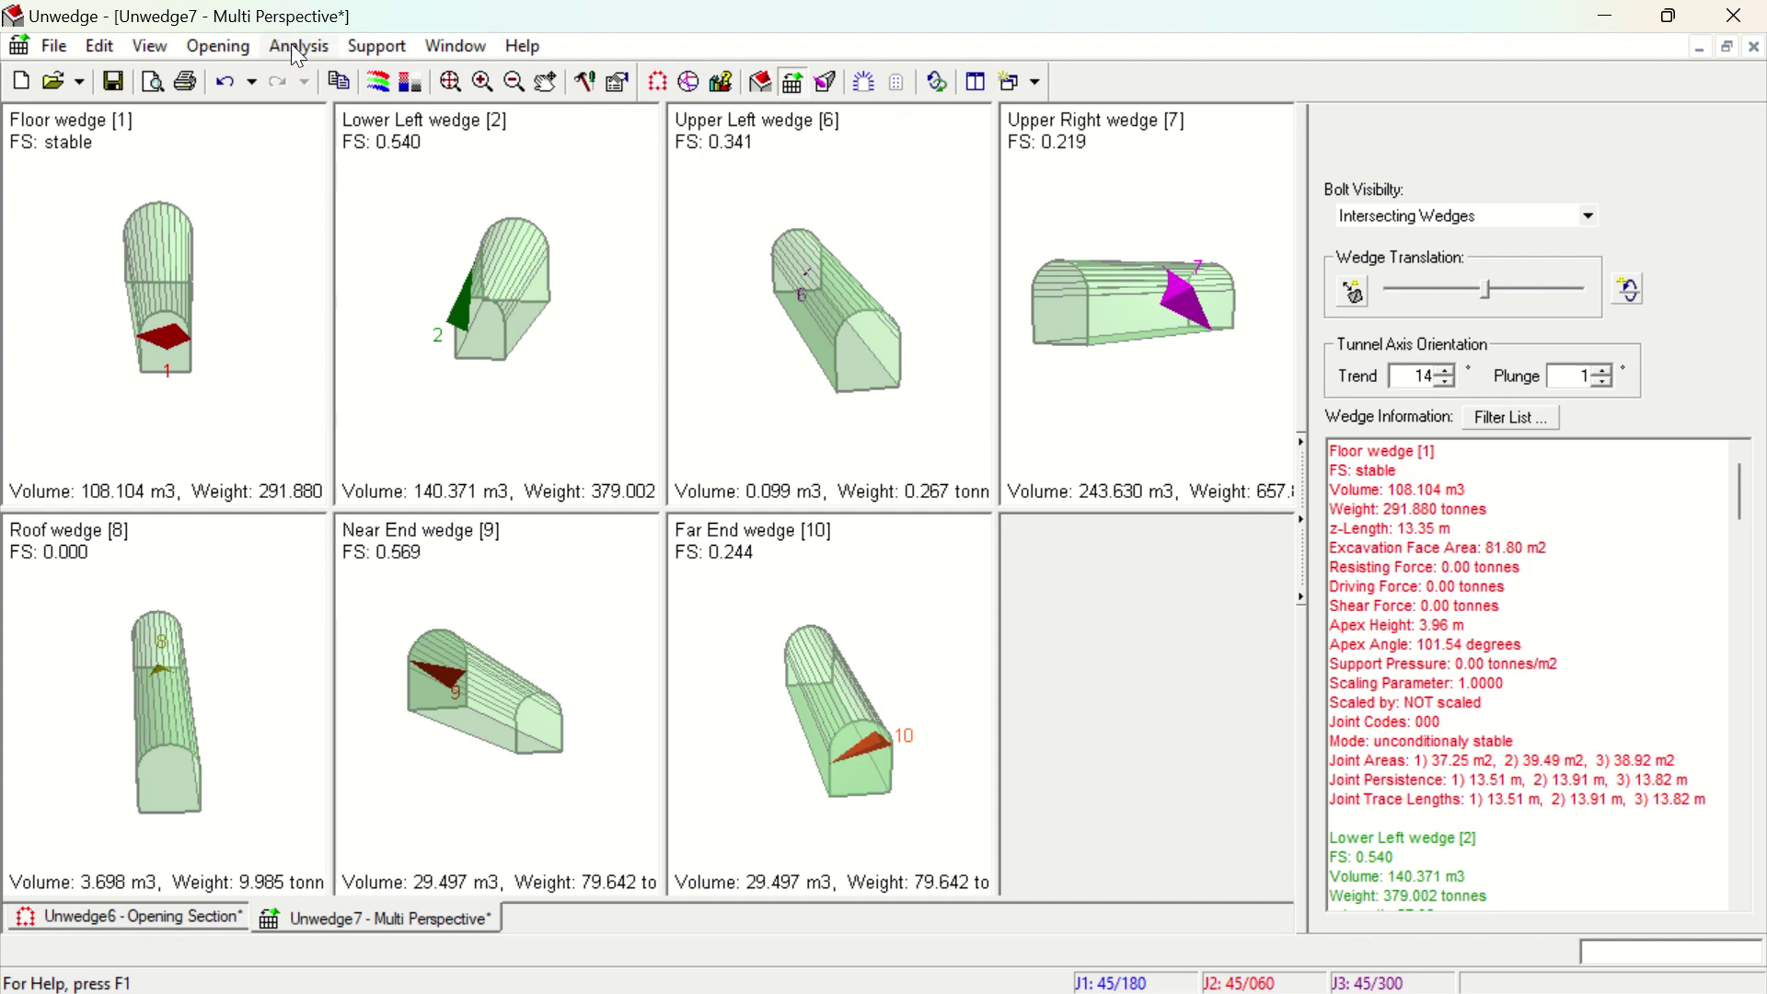
# Add a 2 m bolt pattern around the full tunnel perimeter, normal to the opening section, spaced 1.5 m in plane and 2.5 m out of plane
pyautogui.click(377, 46)
pyautogui.click(390, 66)
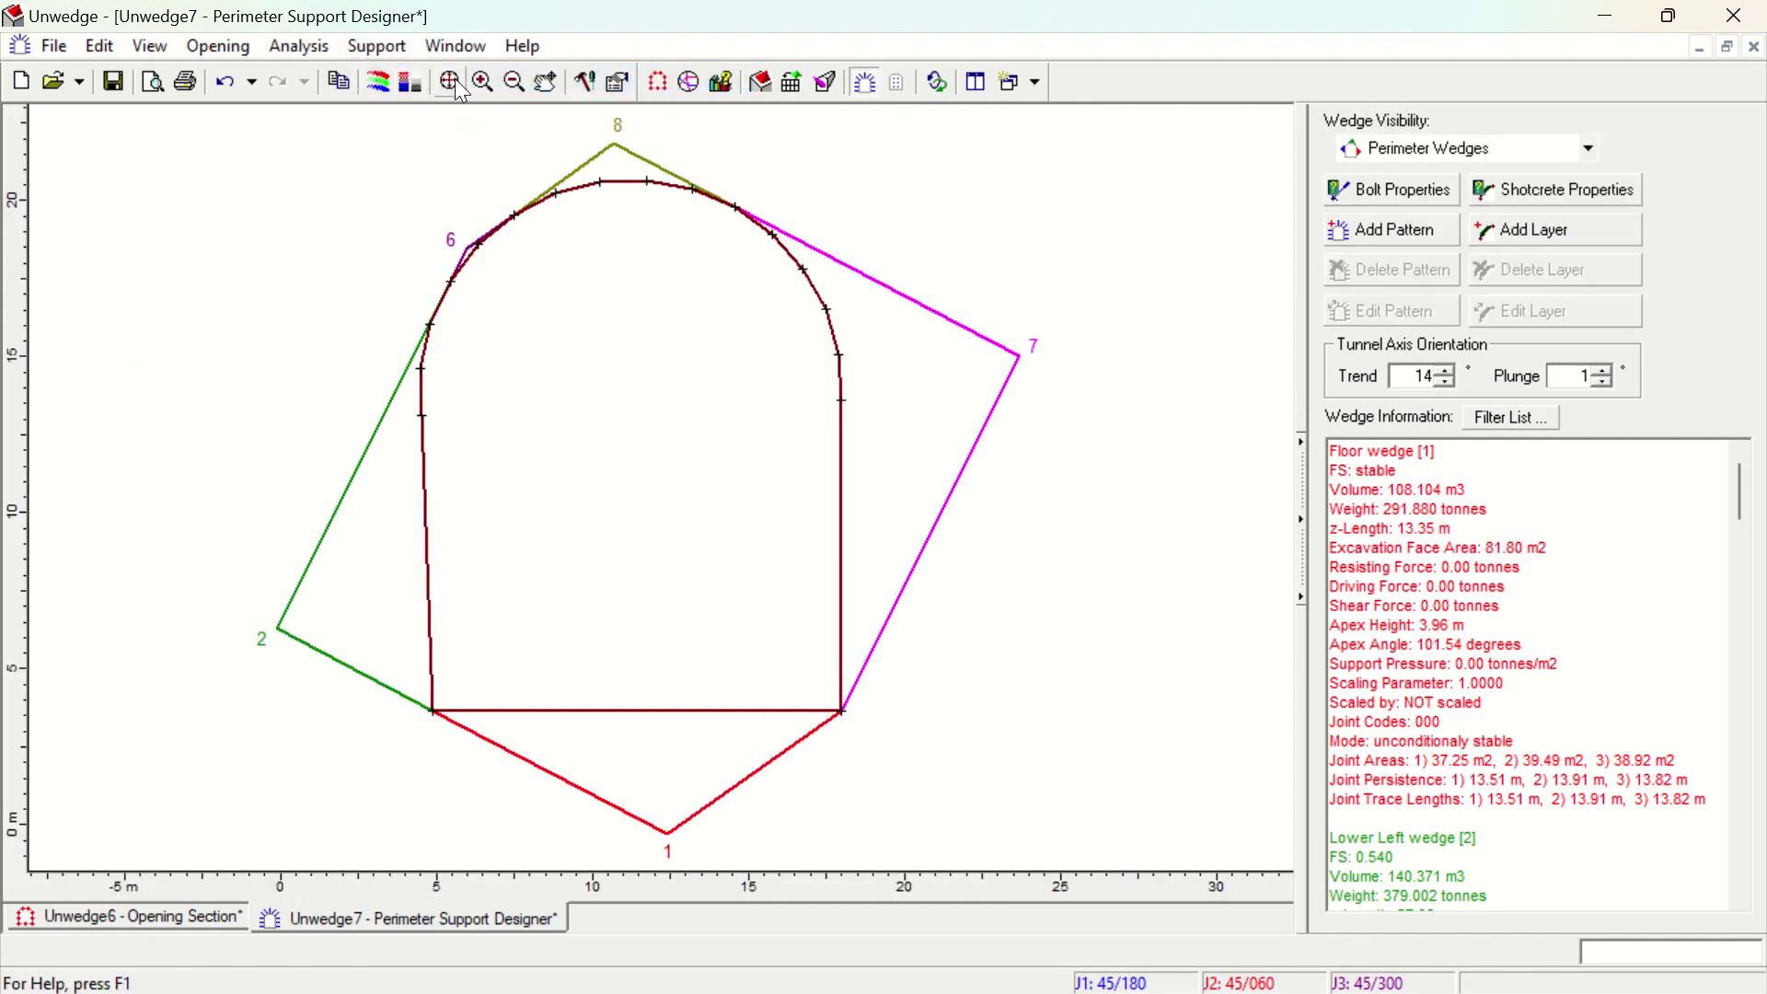
pyautogui.click(394, 46)
pyautogui.click(409, 147)
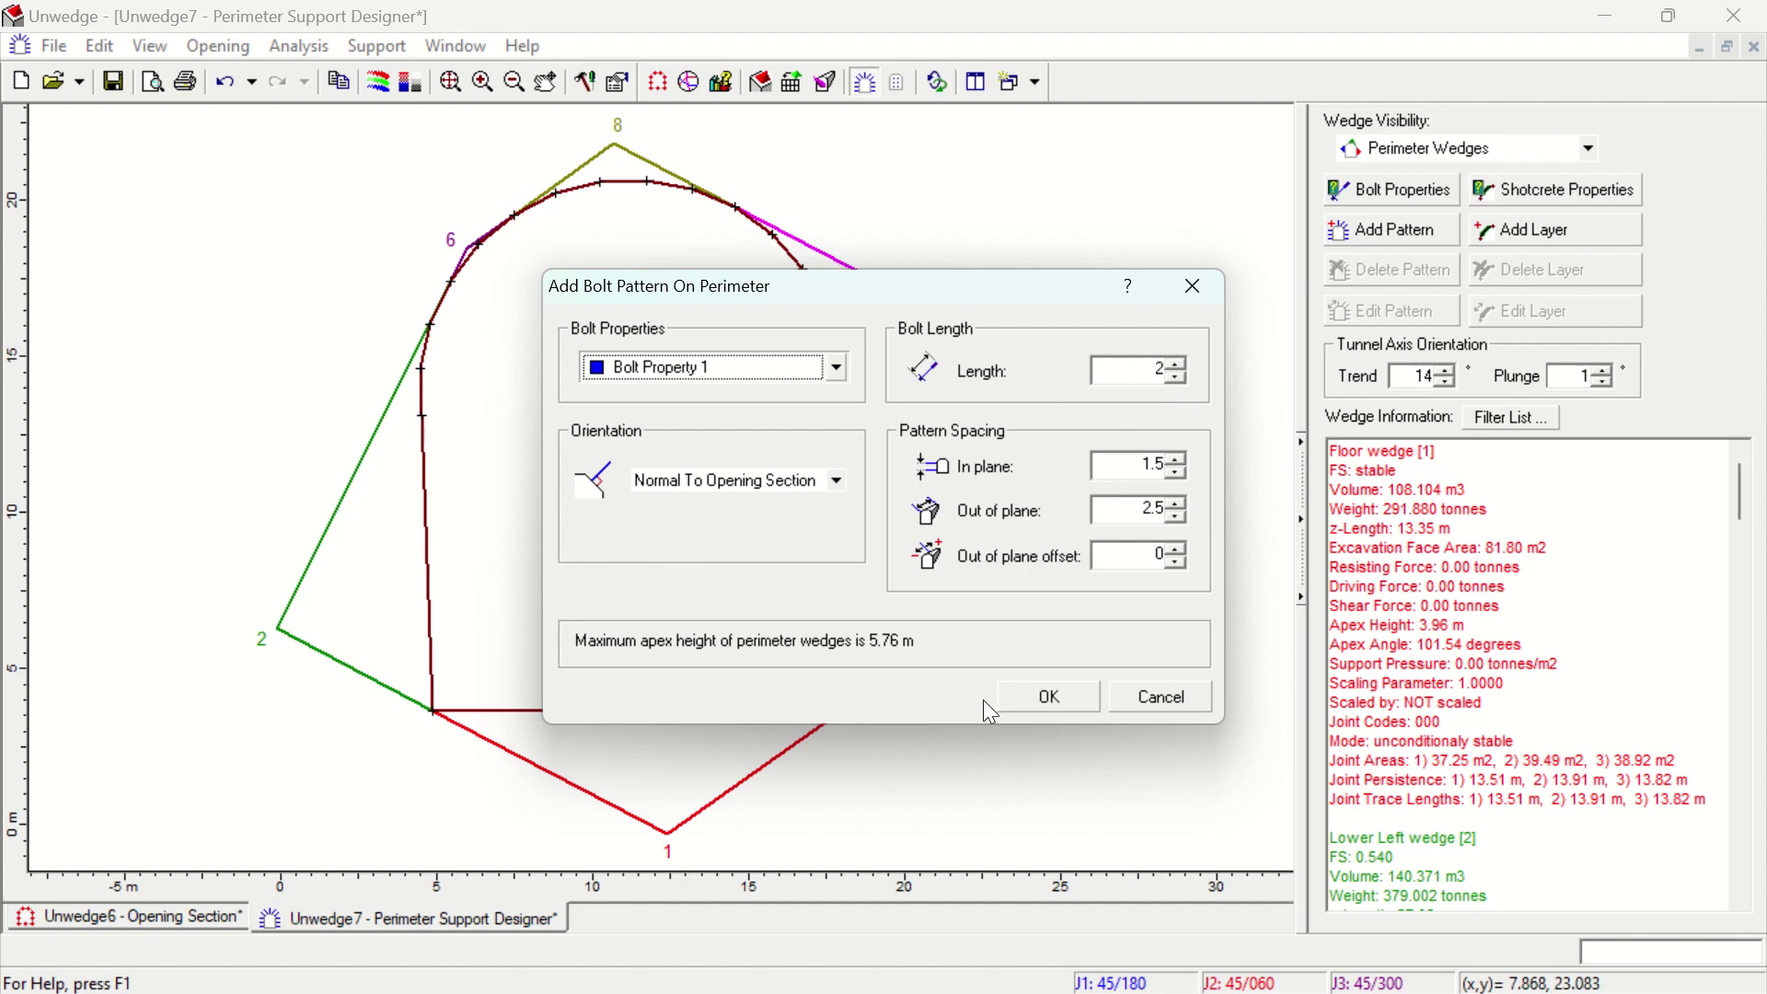
pyautogui.click(1025, 696)
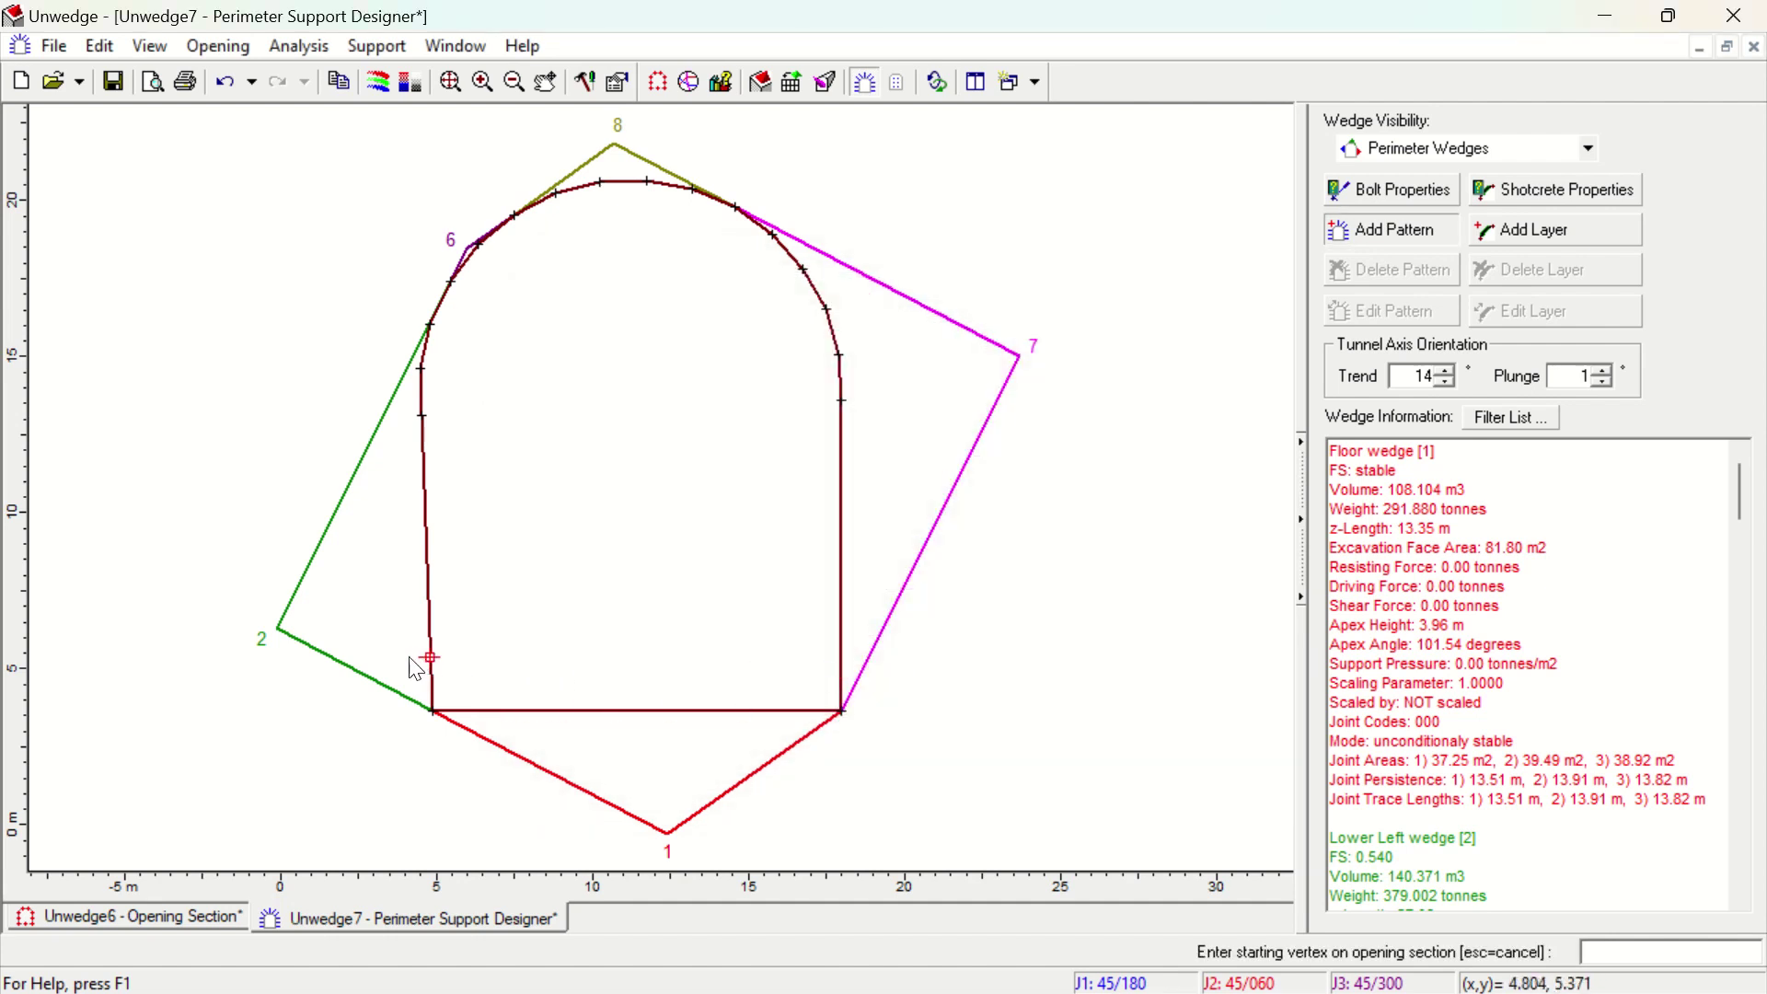
pyautogui.click(398, 709)
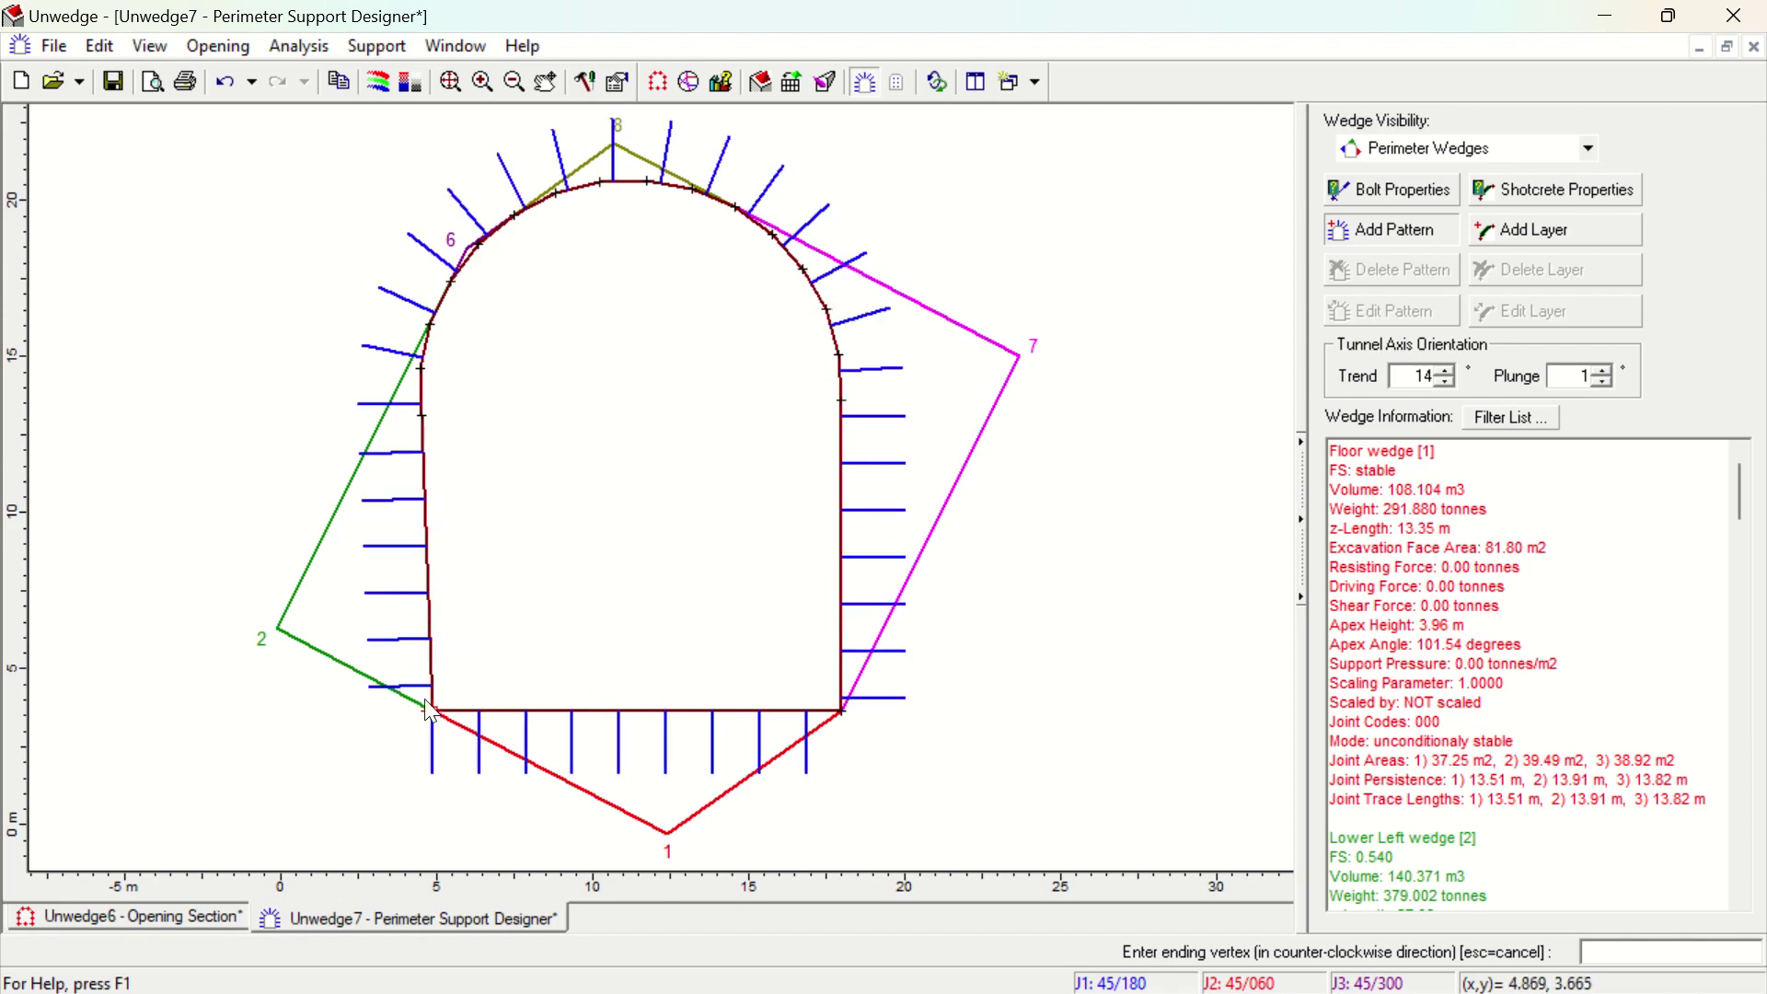
pyautogui.click(431, 711)
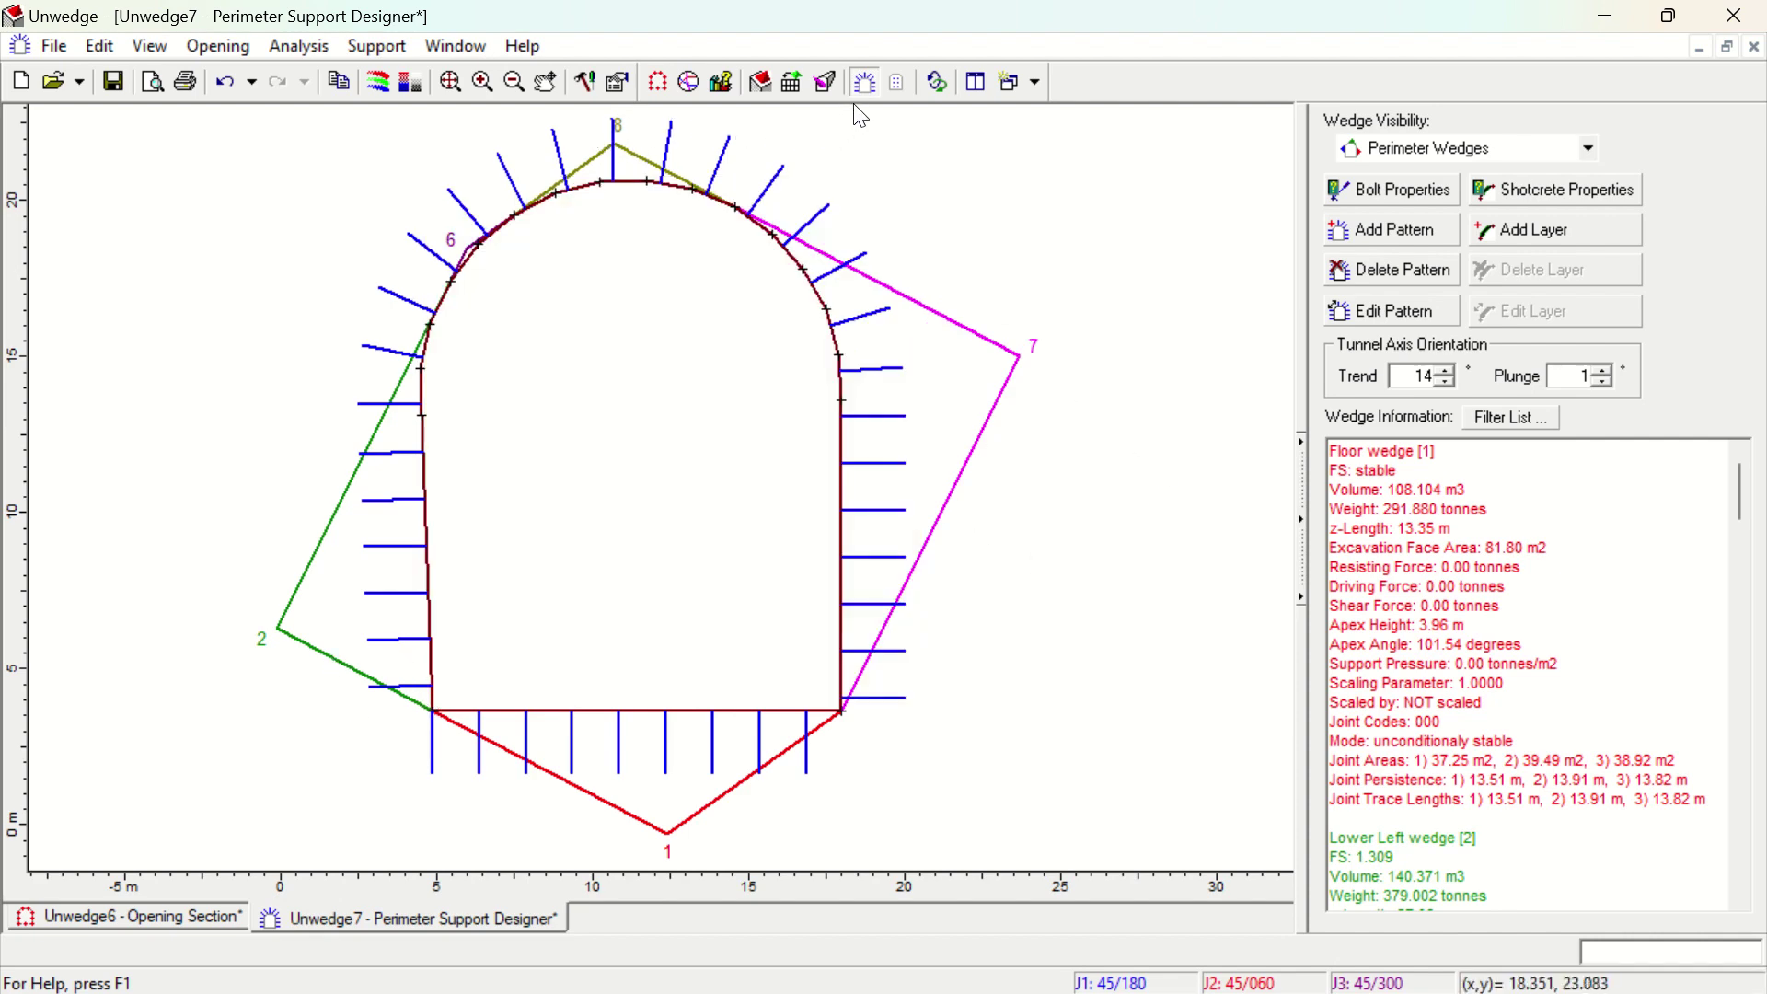
# Undo and redo the bolt pattern in the multi-perspective view to compare each wedge's factor of safety without and with bolts
pyautogui.click(792, 81)
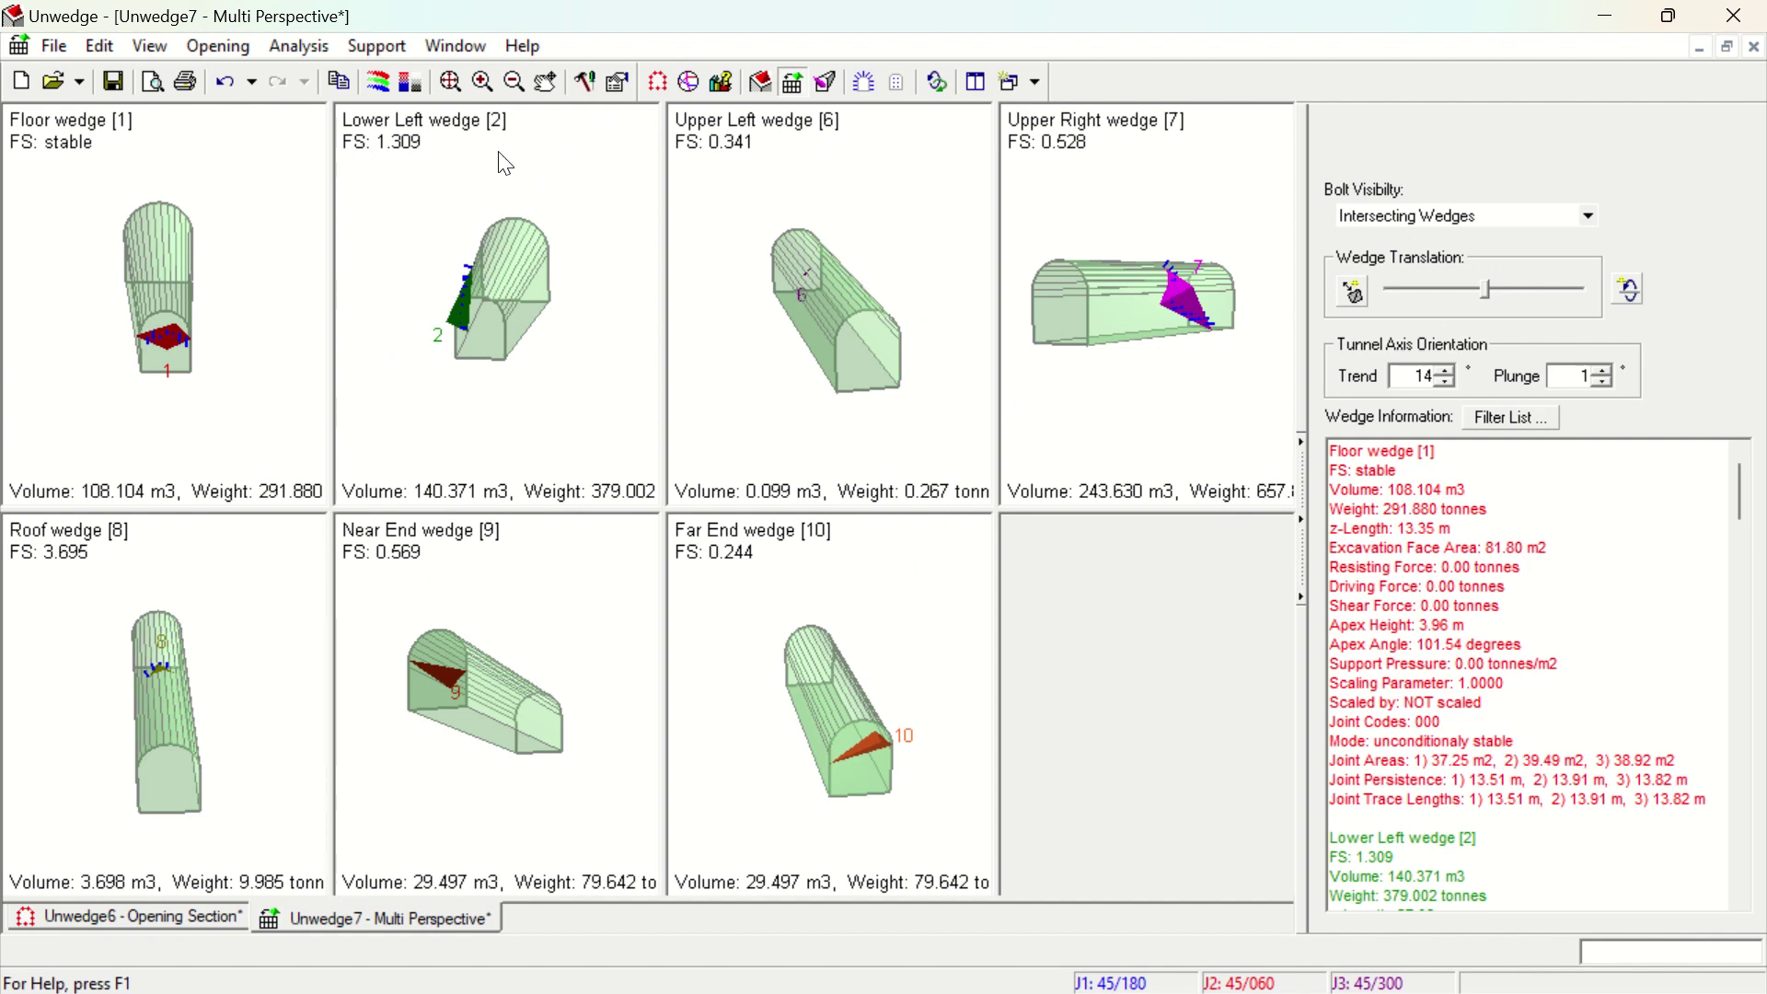
pyautogui.click(223, 79)
pyautogui.click(276, 83)
# Set the cohesion of Joint Properties 1 to 10 t/m2, apply it and accept the input data
pyautogui.click(307, 48)
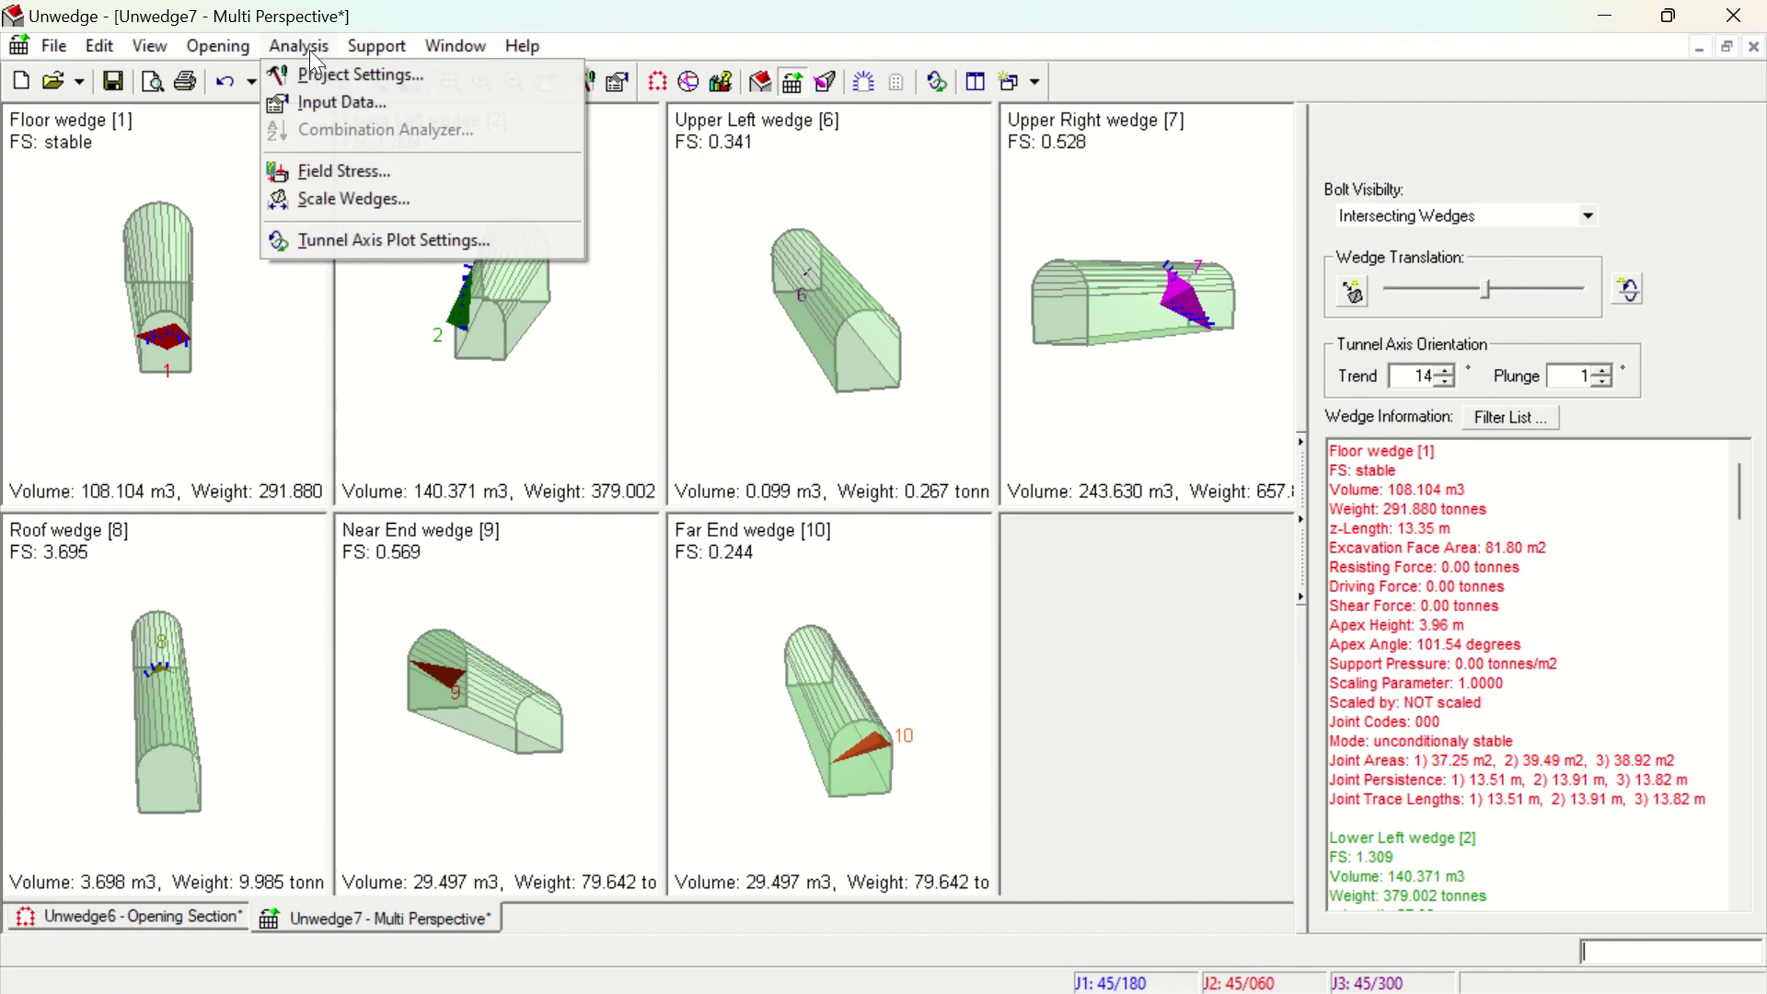
pyautogui.click(326, 107)
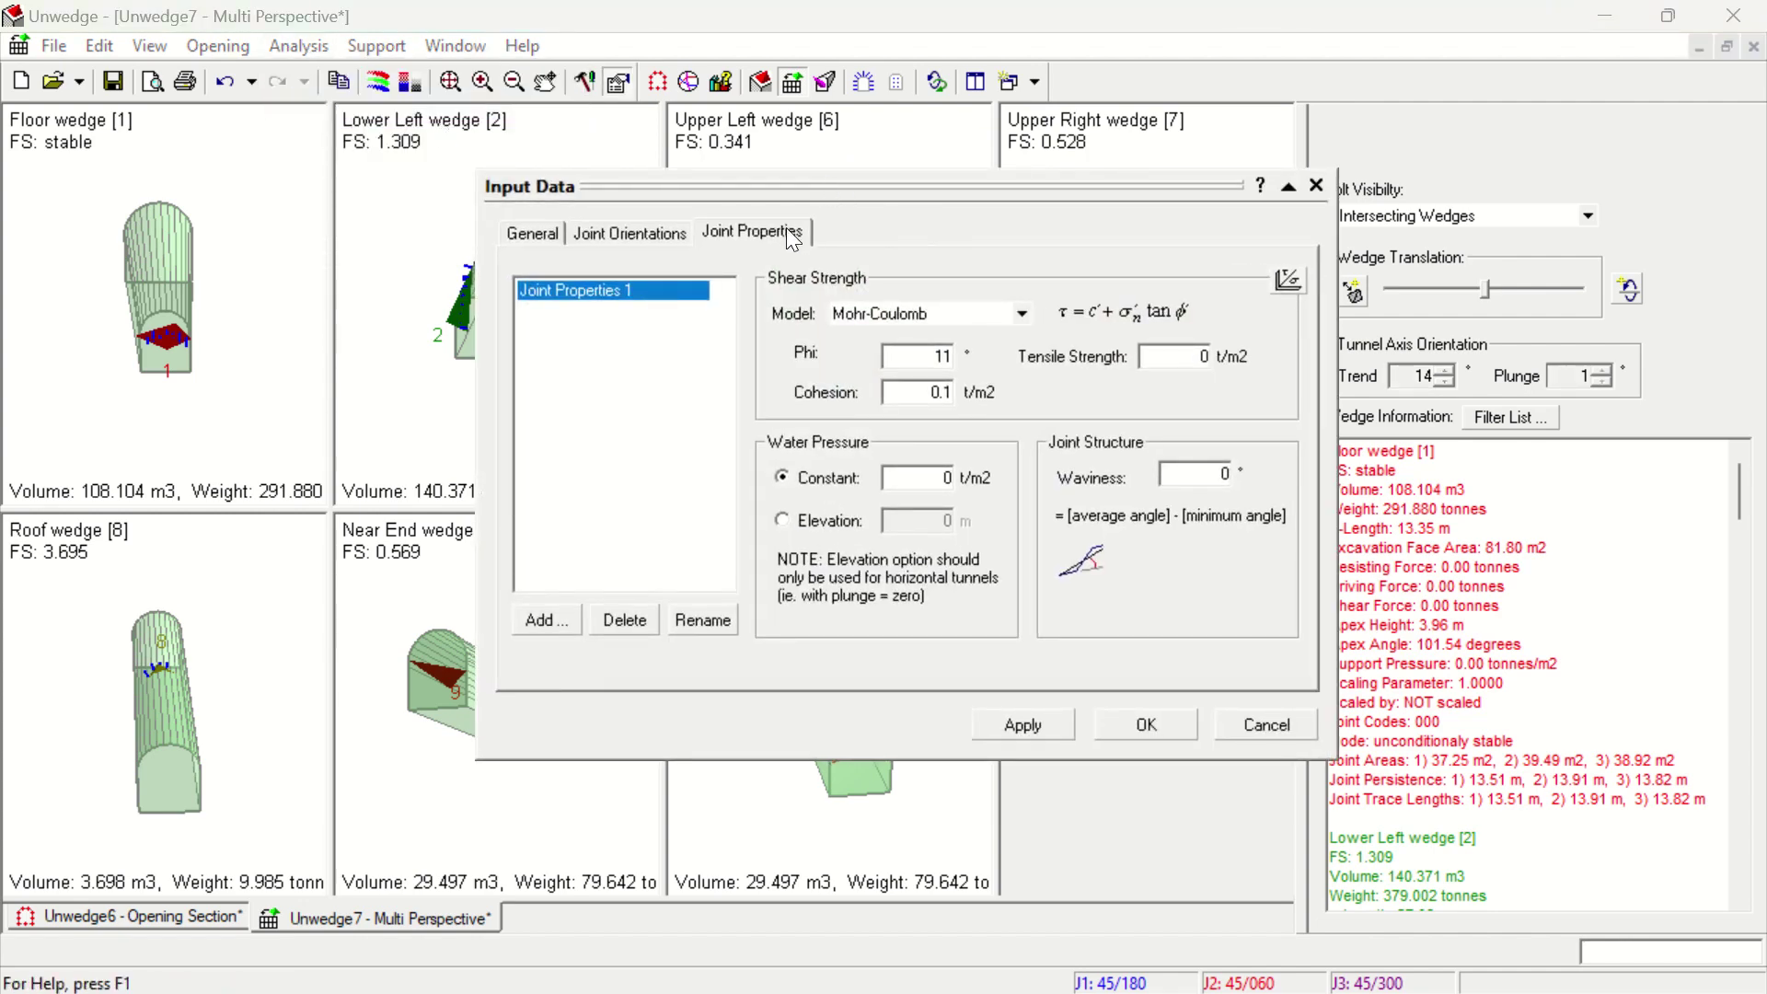
pyautogui.doubleClick(929, 396)
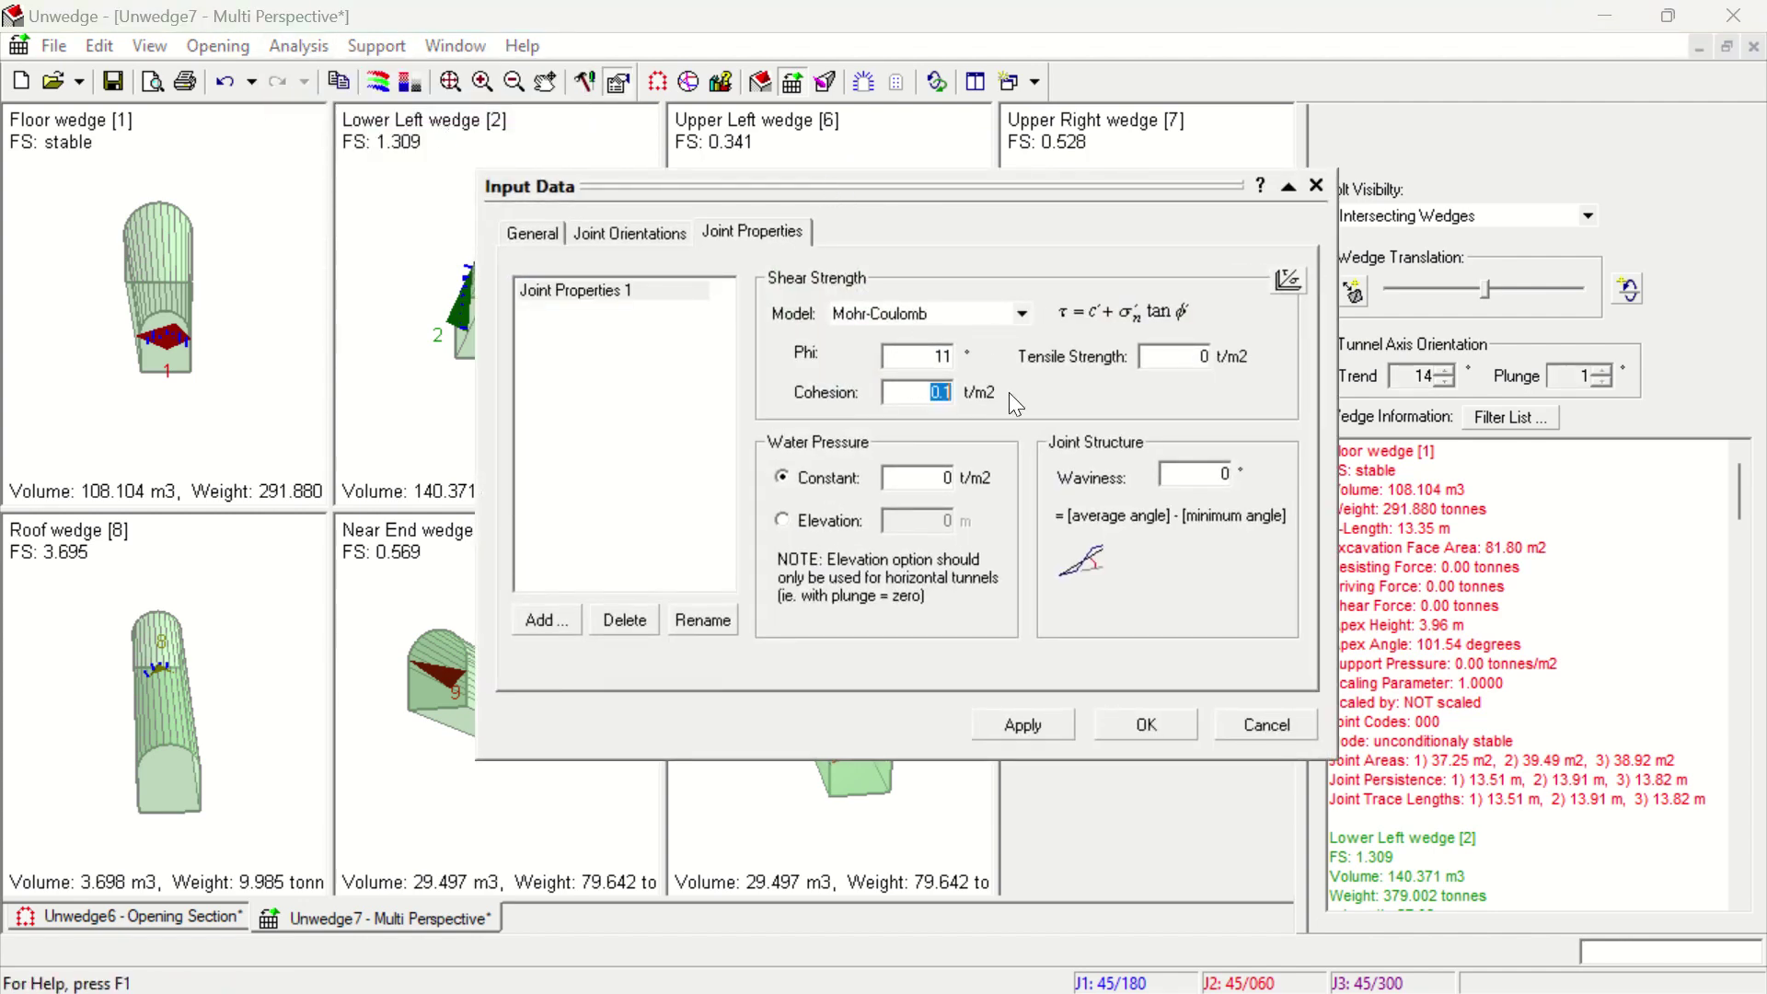
pyautogui.write('10')
pyautogui.click(1039, 729)
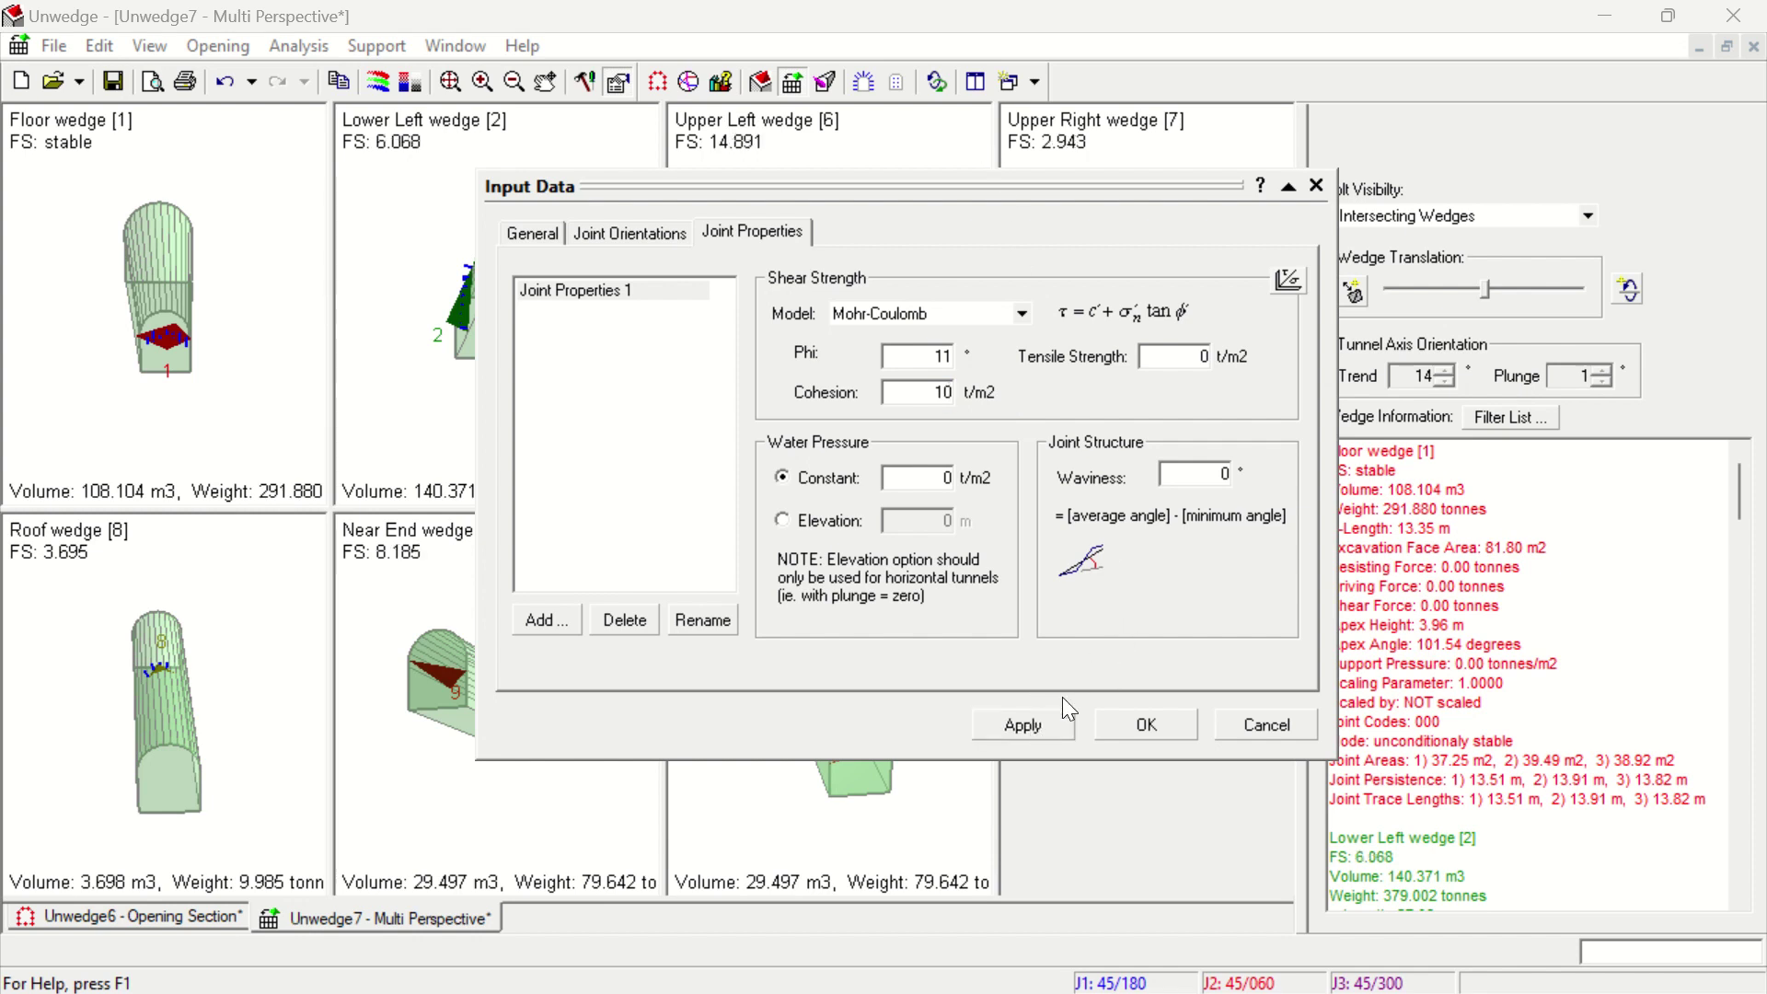
pyautogui.click(1131, 731)
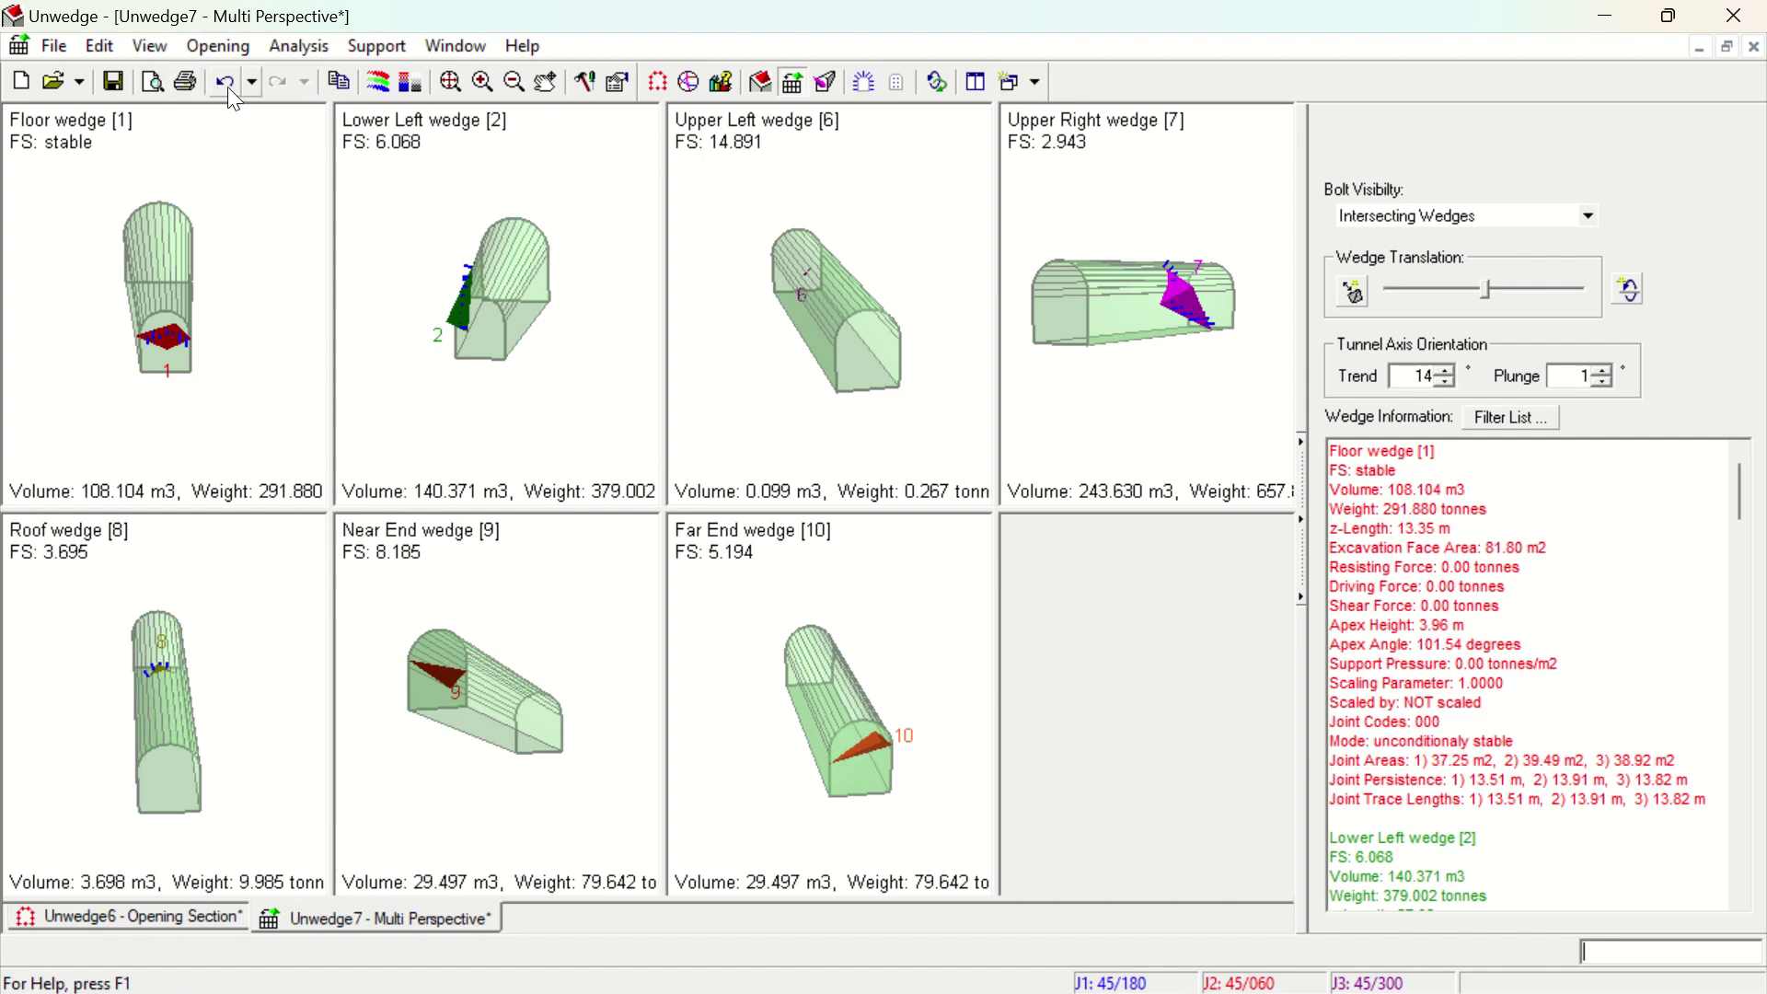
# Inspect the lower left and upper left wedges from other angles and examine all perimeter wedges with their bolts in the 3D wedge view
pyautogui.moveTo(513, 390); pyautogui.dragTo(355, 356)
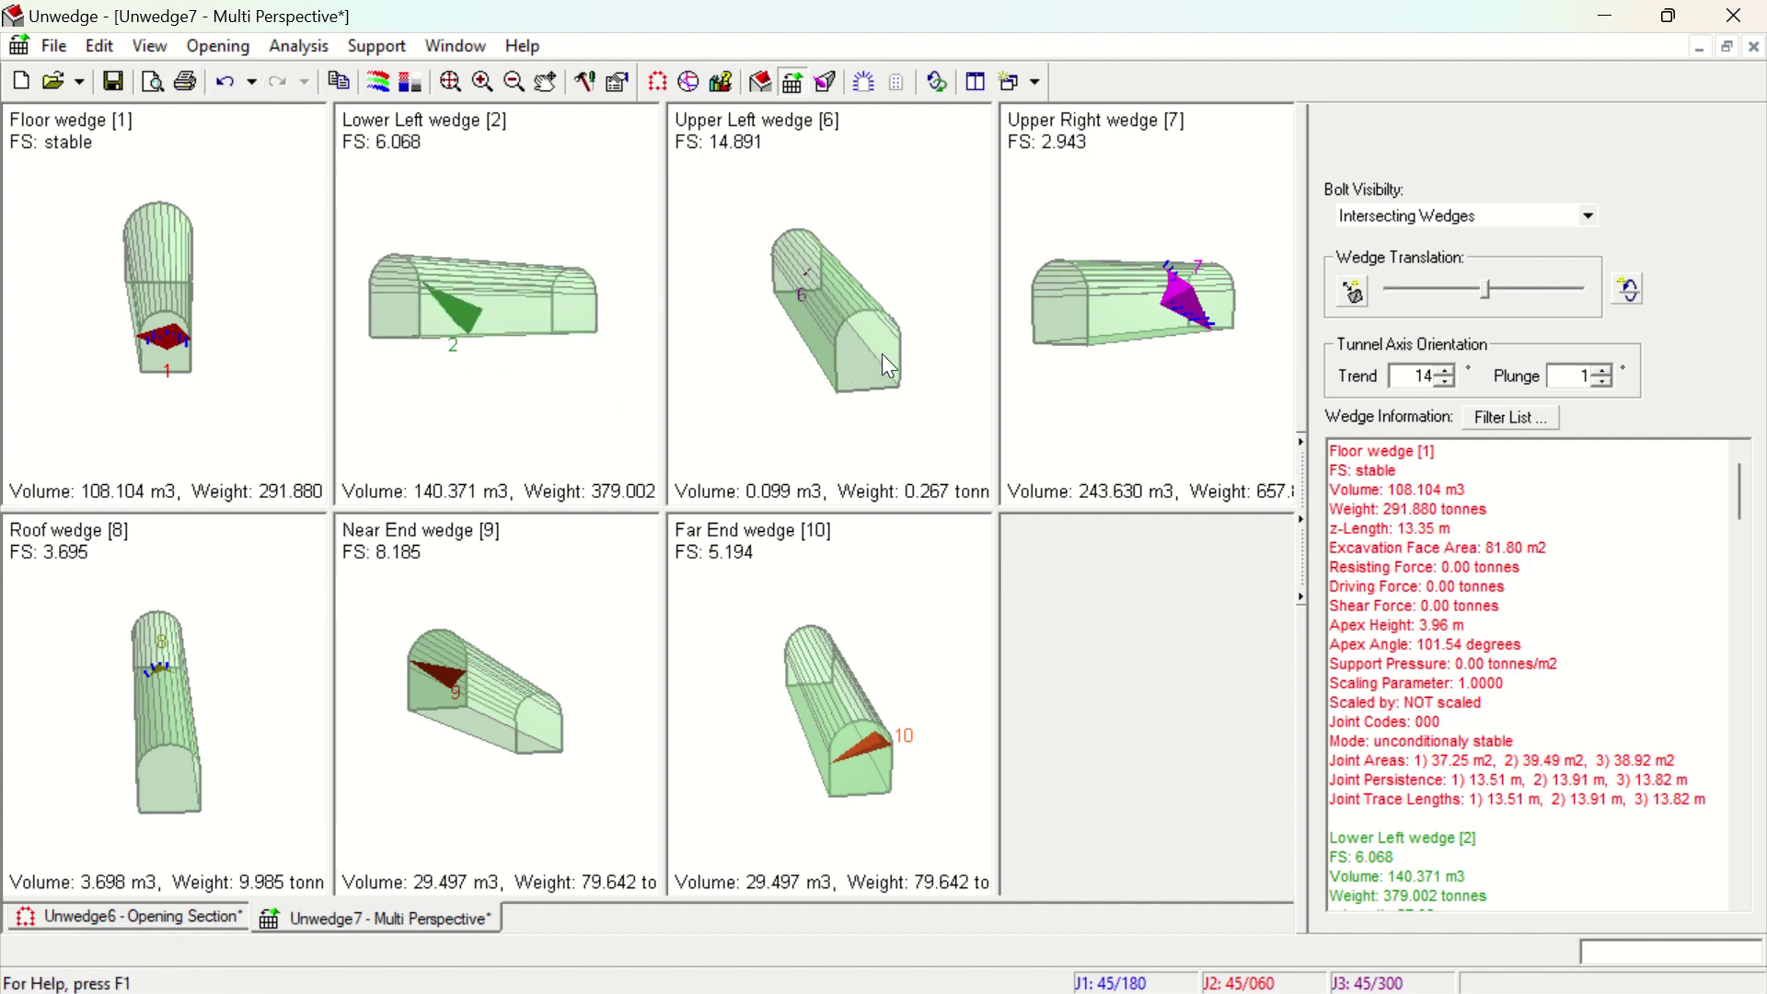
pyautogui.moveTo(890, 365); pyautogui.dragTo(836, 283)
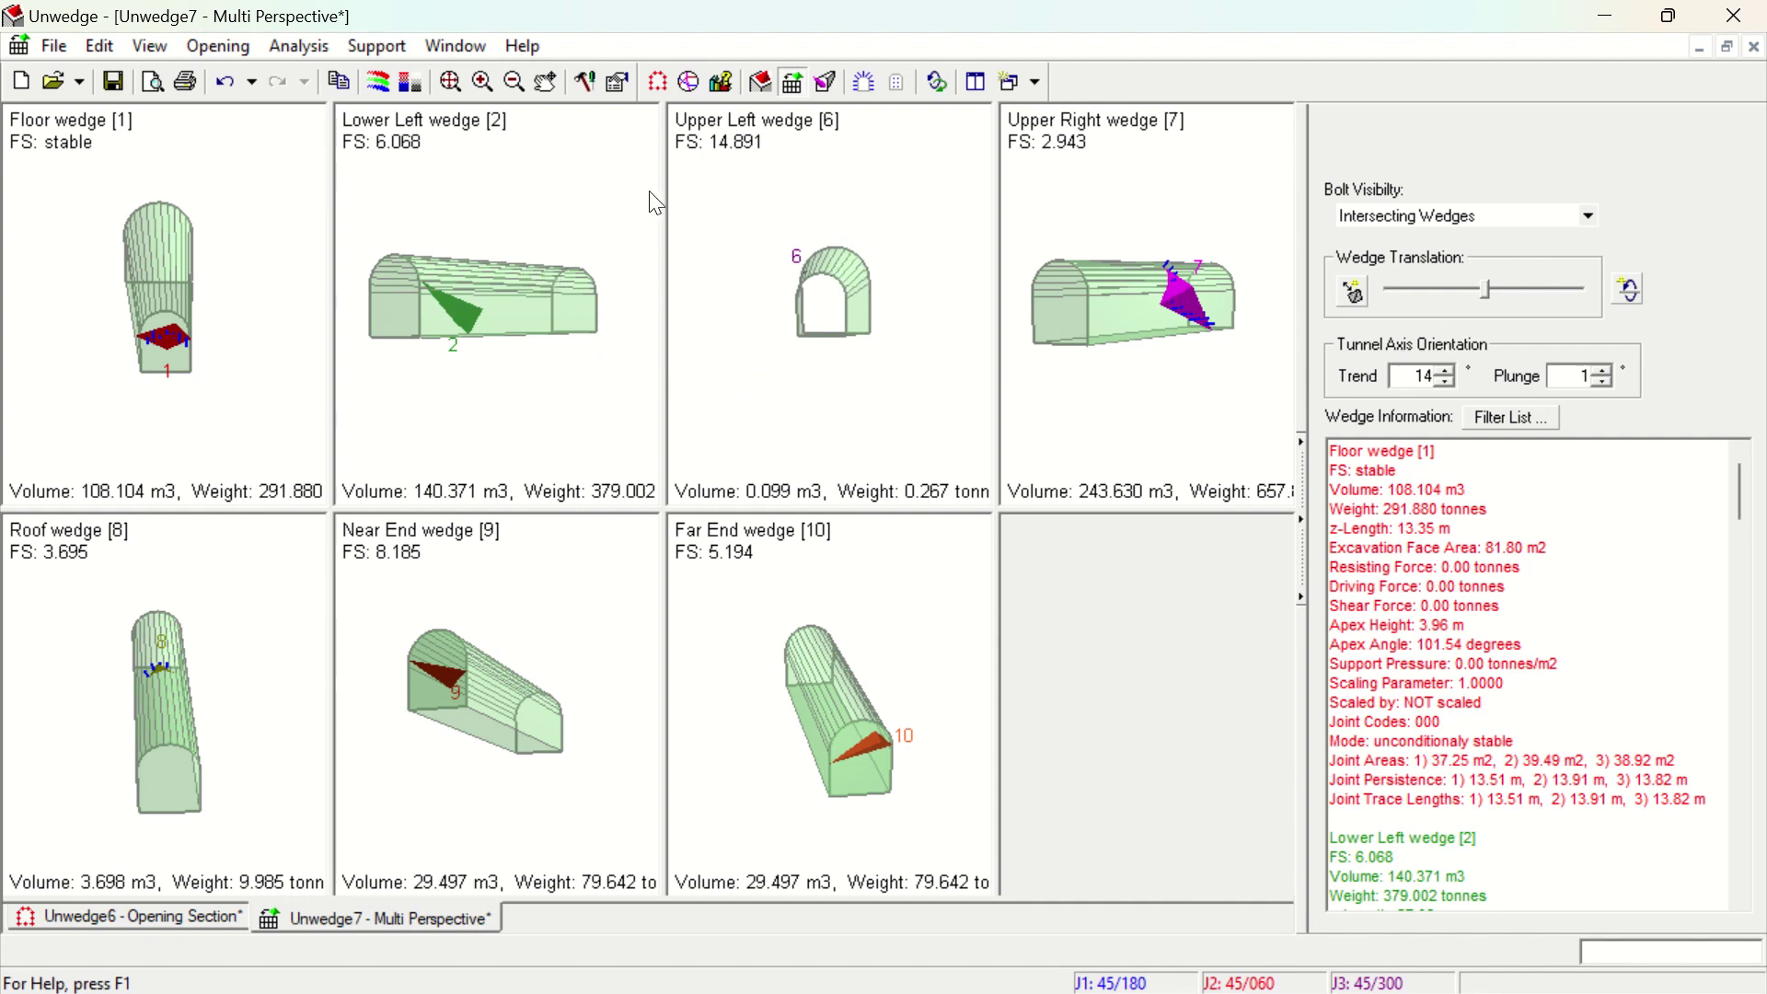
pyautogui.click(760, 83)
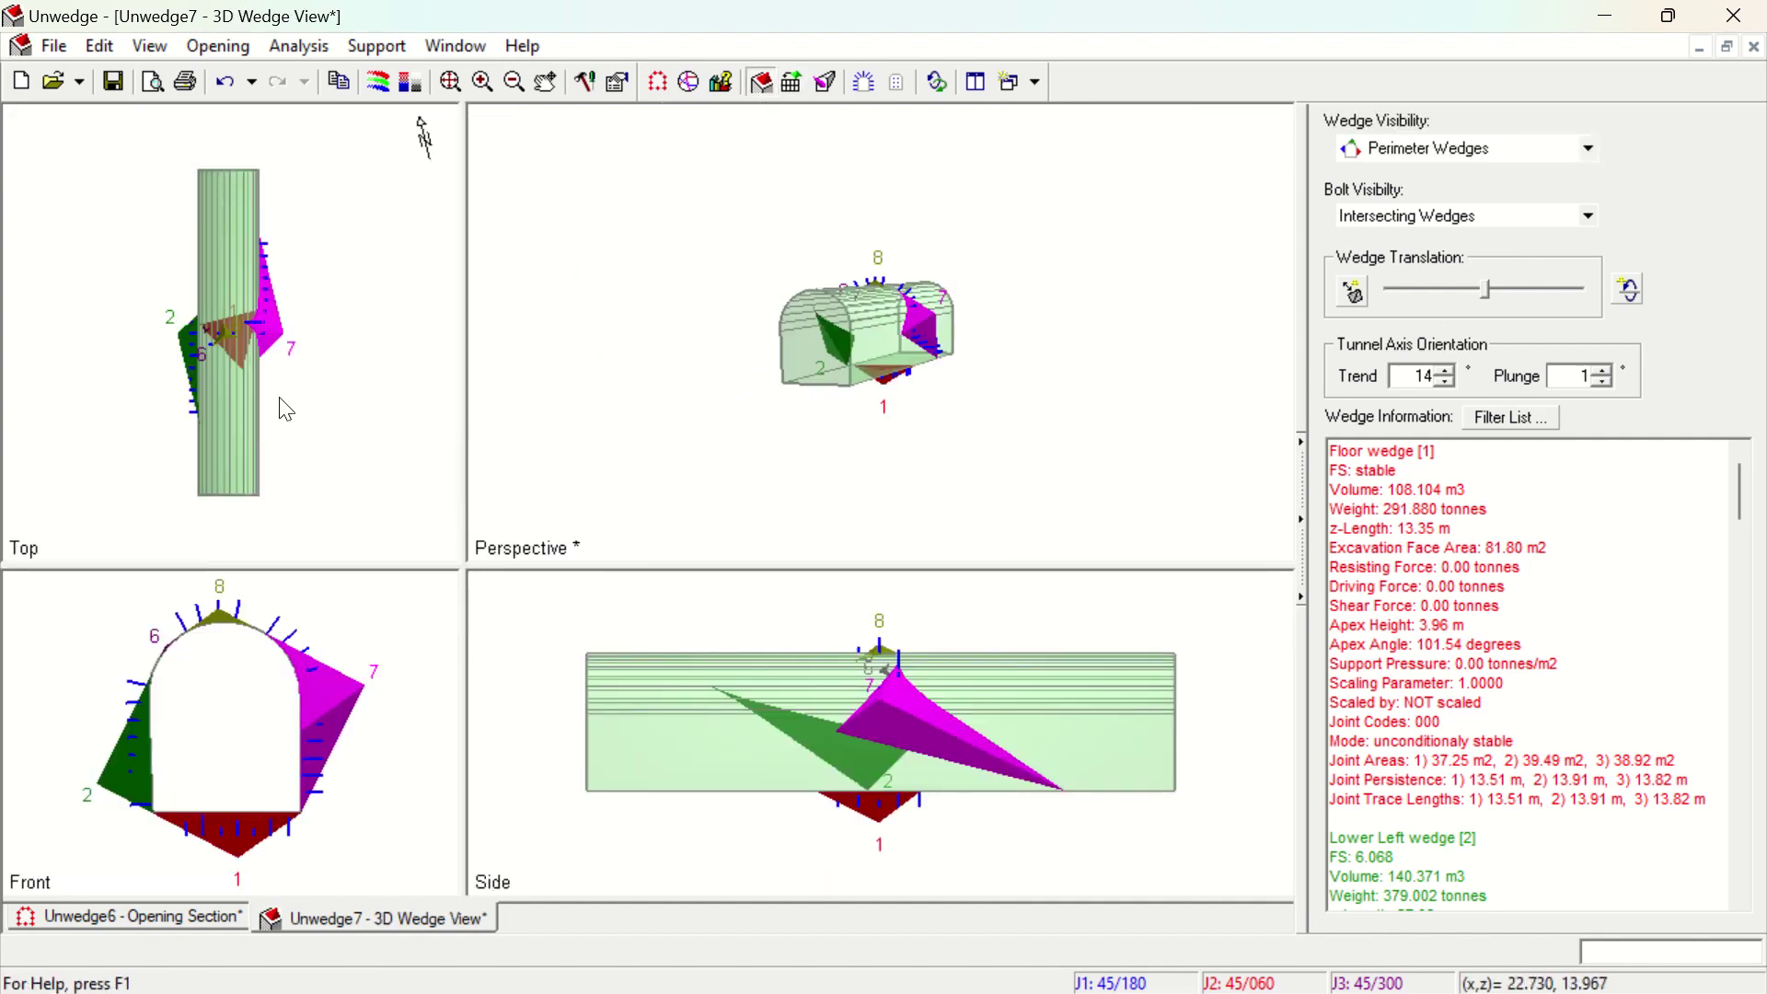
pyautogui.click(290, 353)
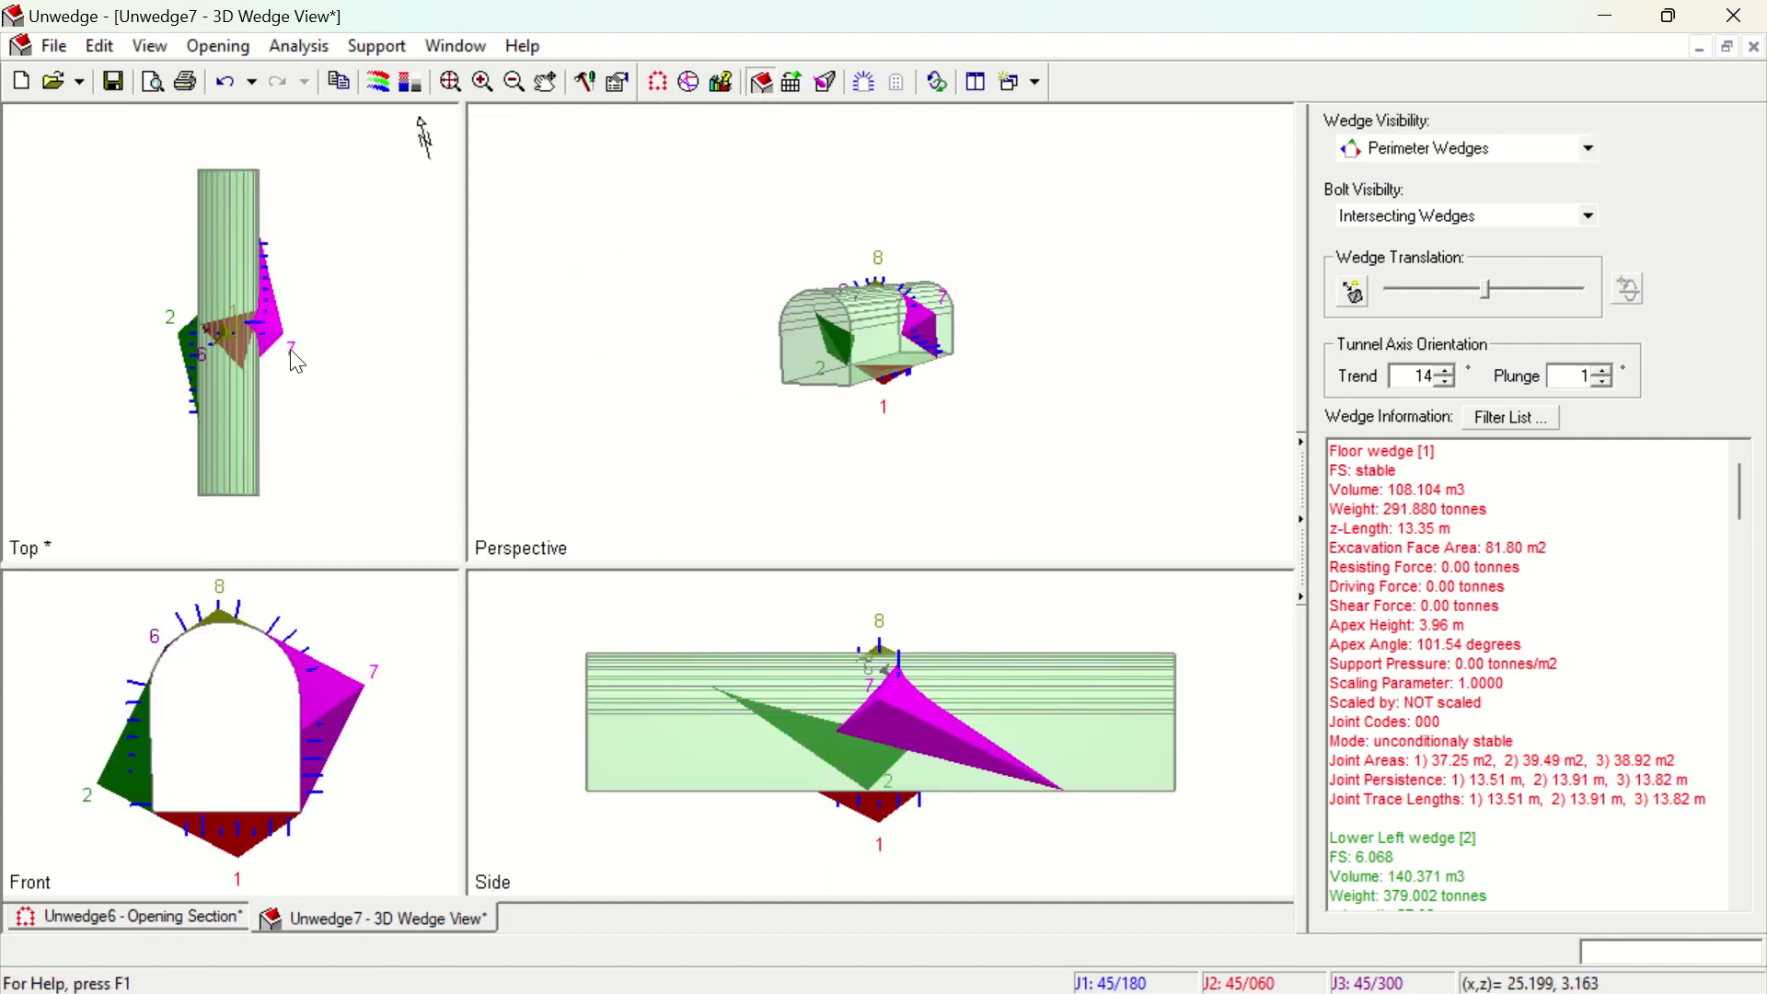
# Undo and restore the support and cohesion changes to compare the 3D wedges without and with bolts, and return to the multi-perspective view
pyautogui.click(227, 83)
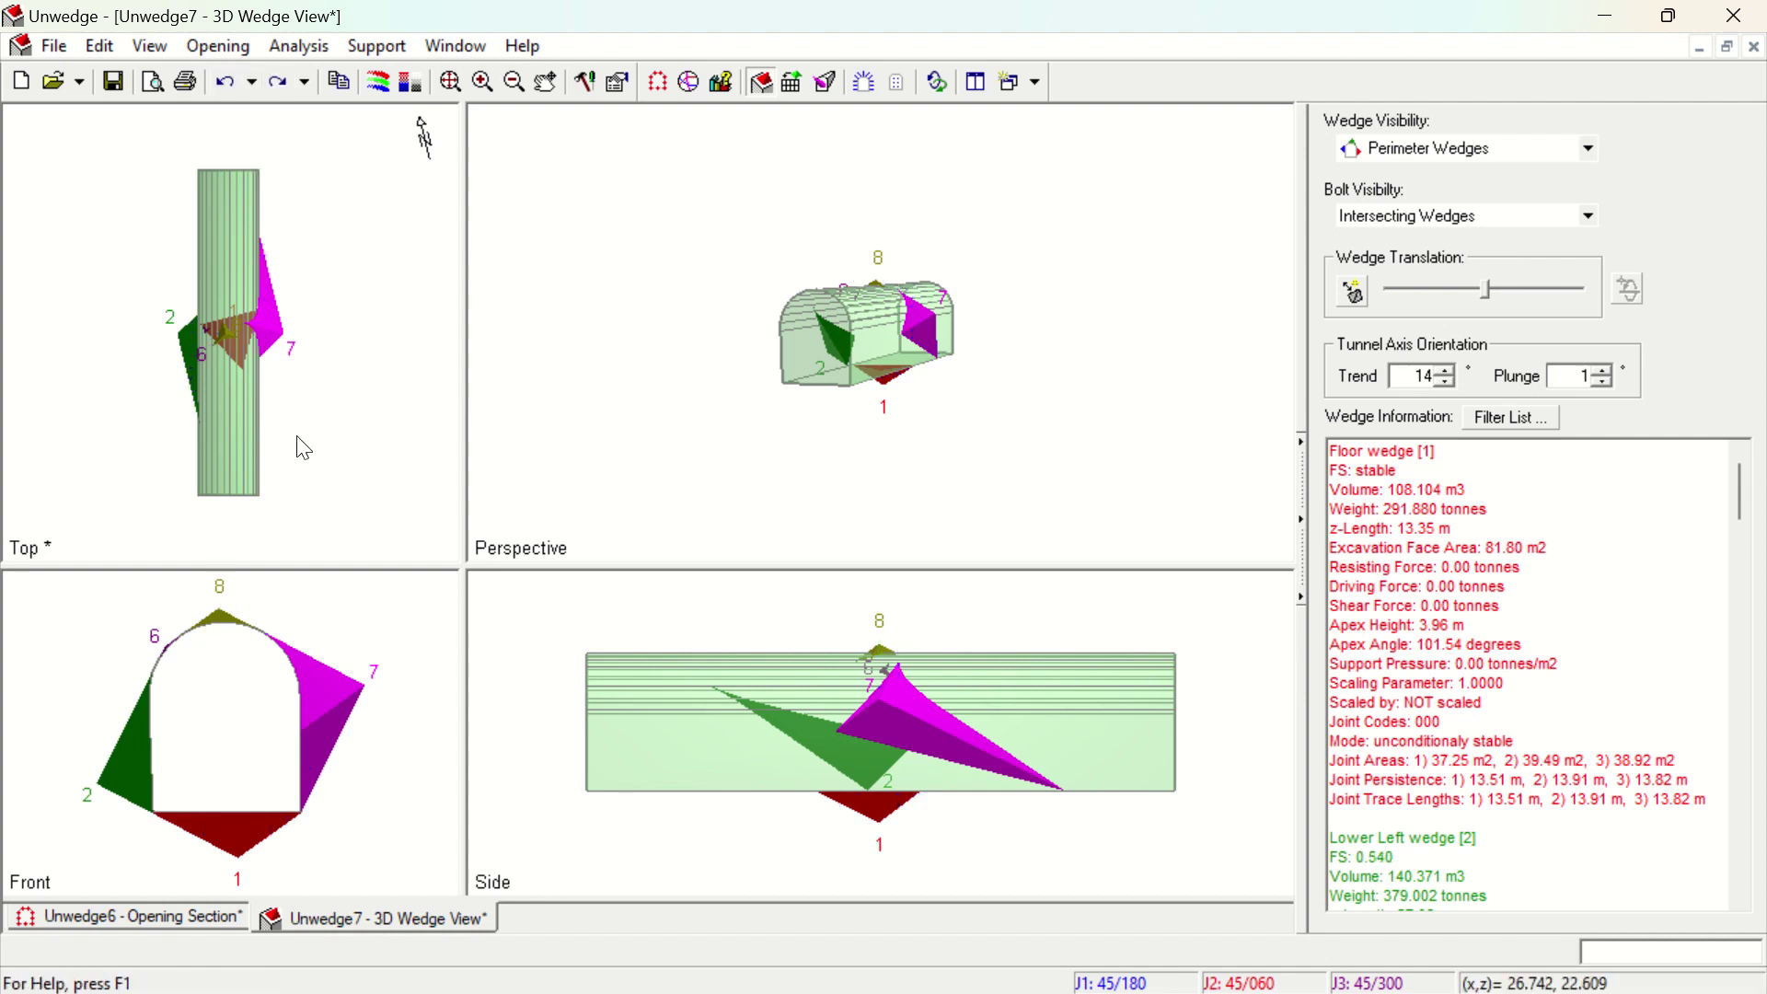
pyautogui.click(278, 86)
pyautogui.click(277, 89)
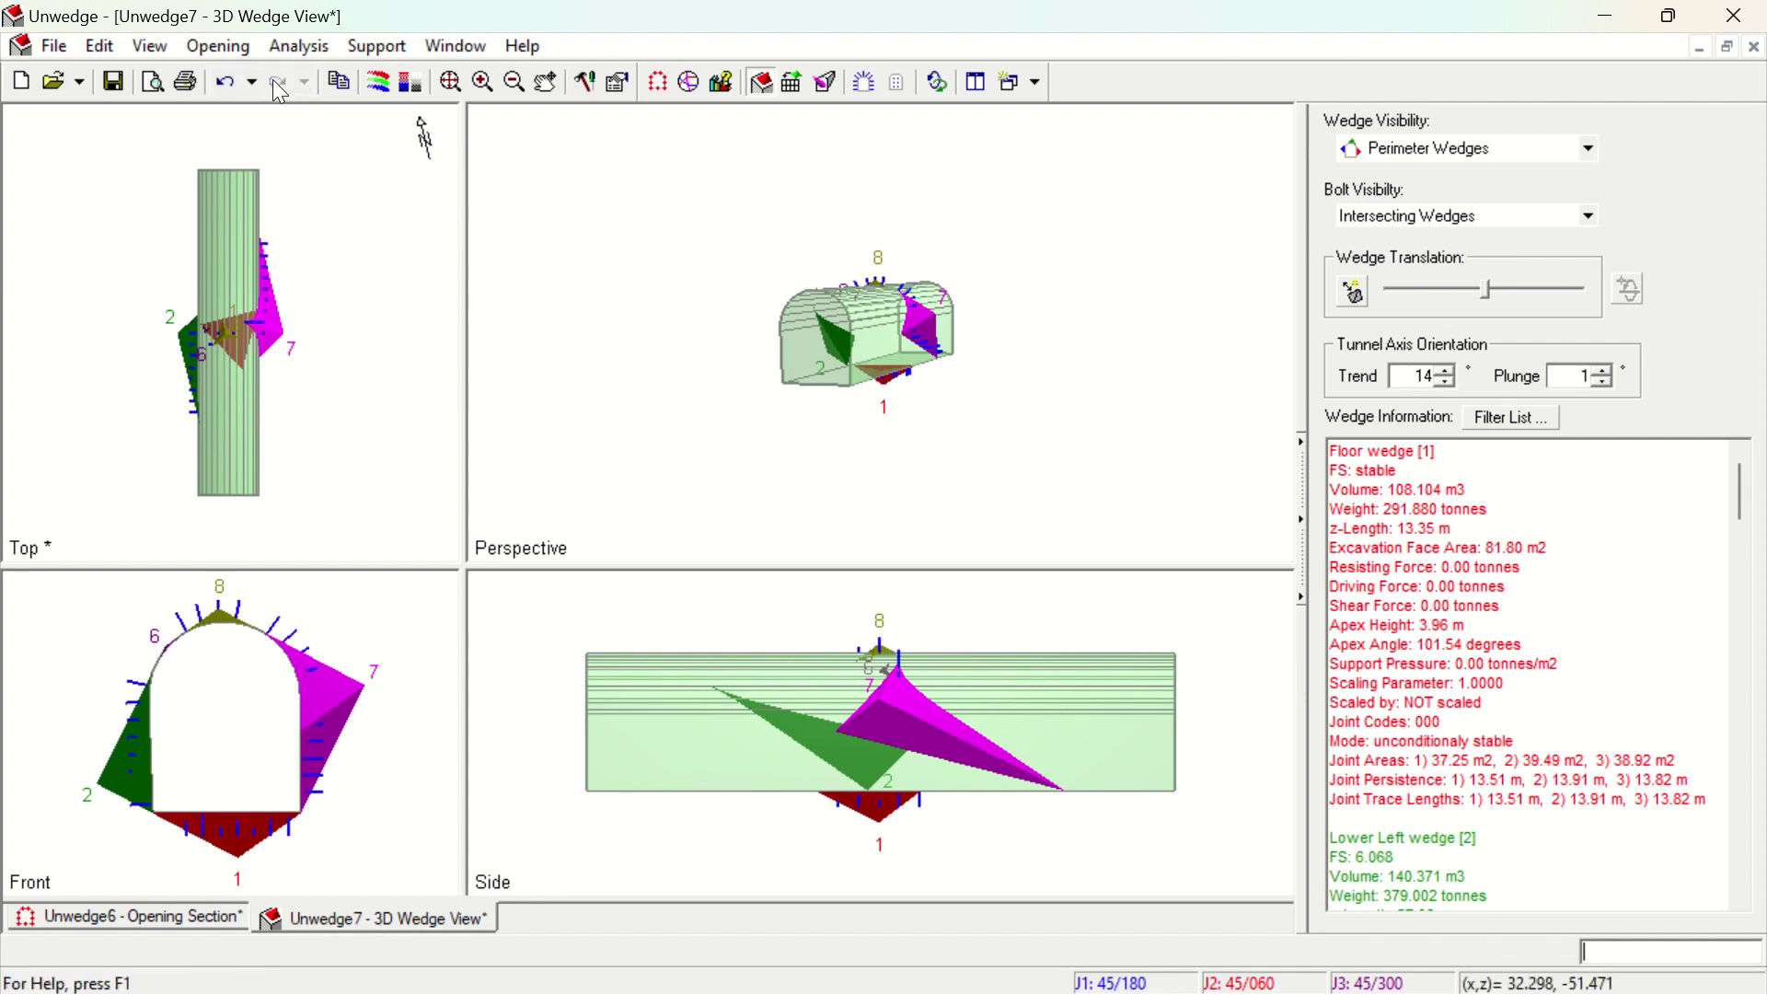
pyautogui.click(797, 85)
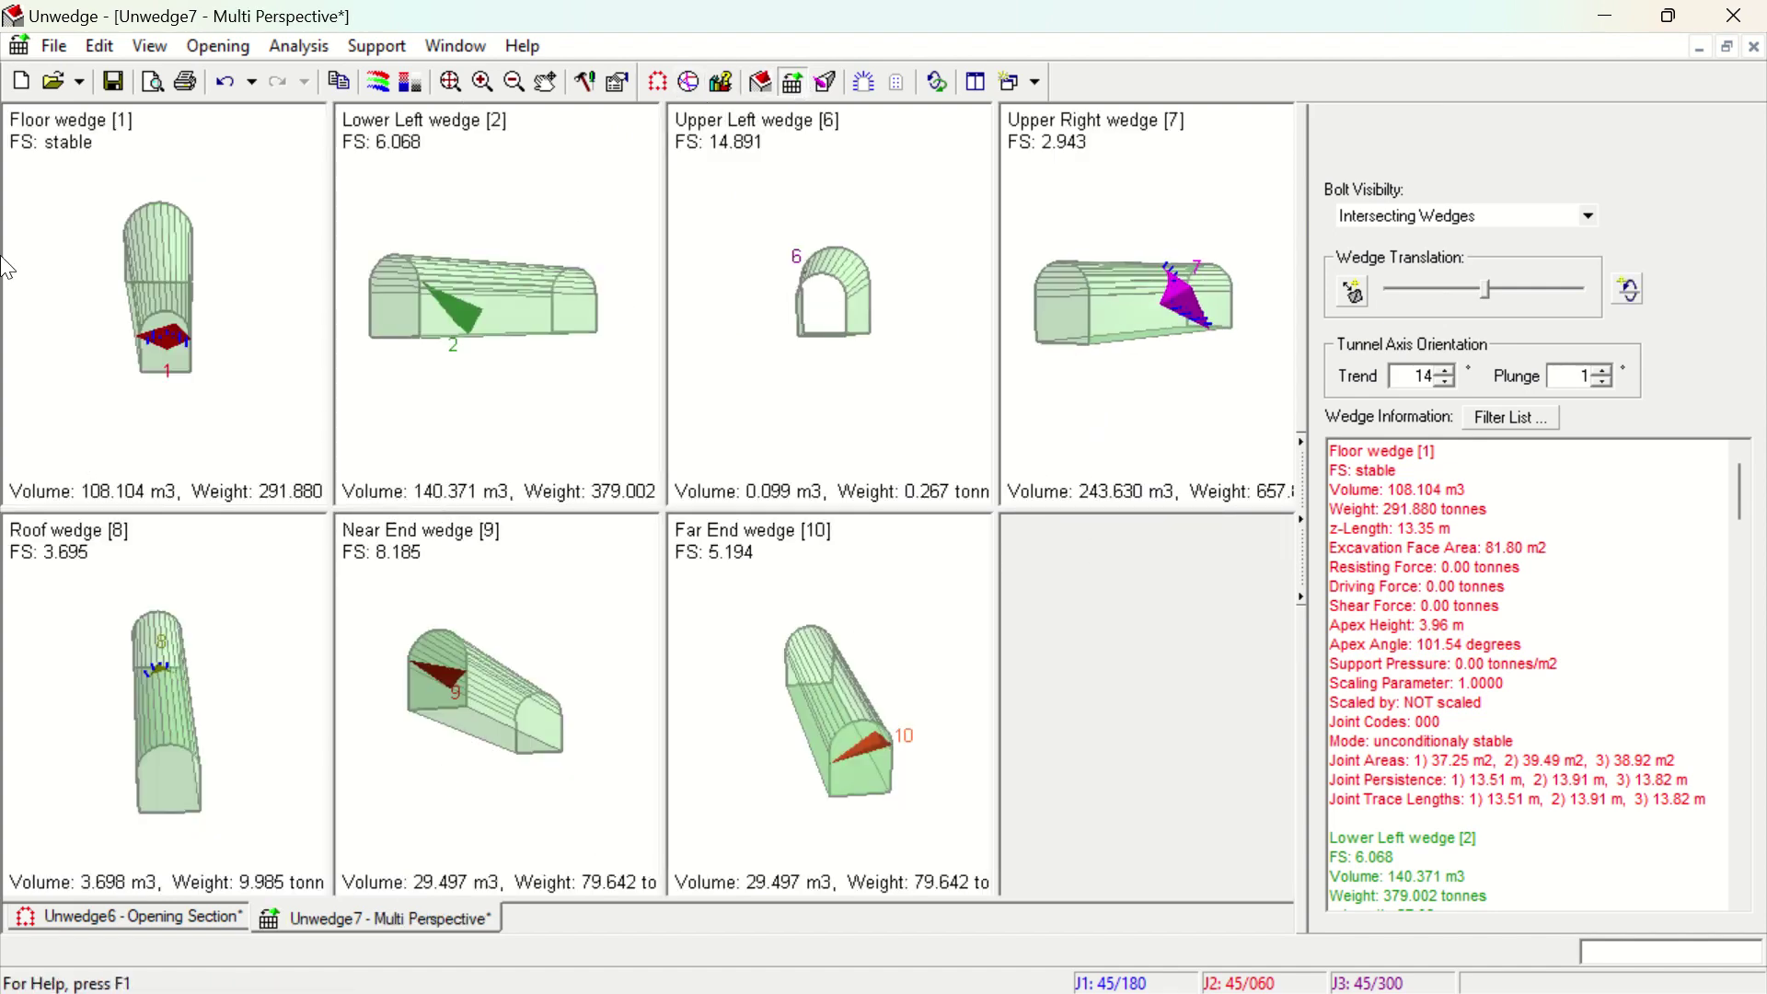
# Review the available export formats and inspect the upper left wedge from other angles
pyautogui.click(54, 46)
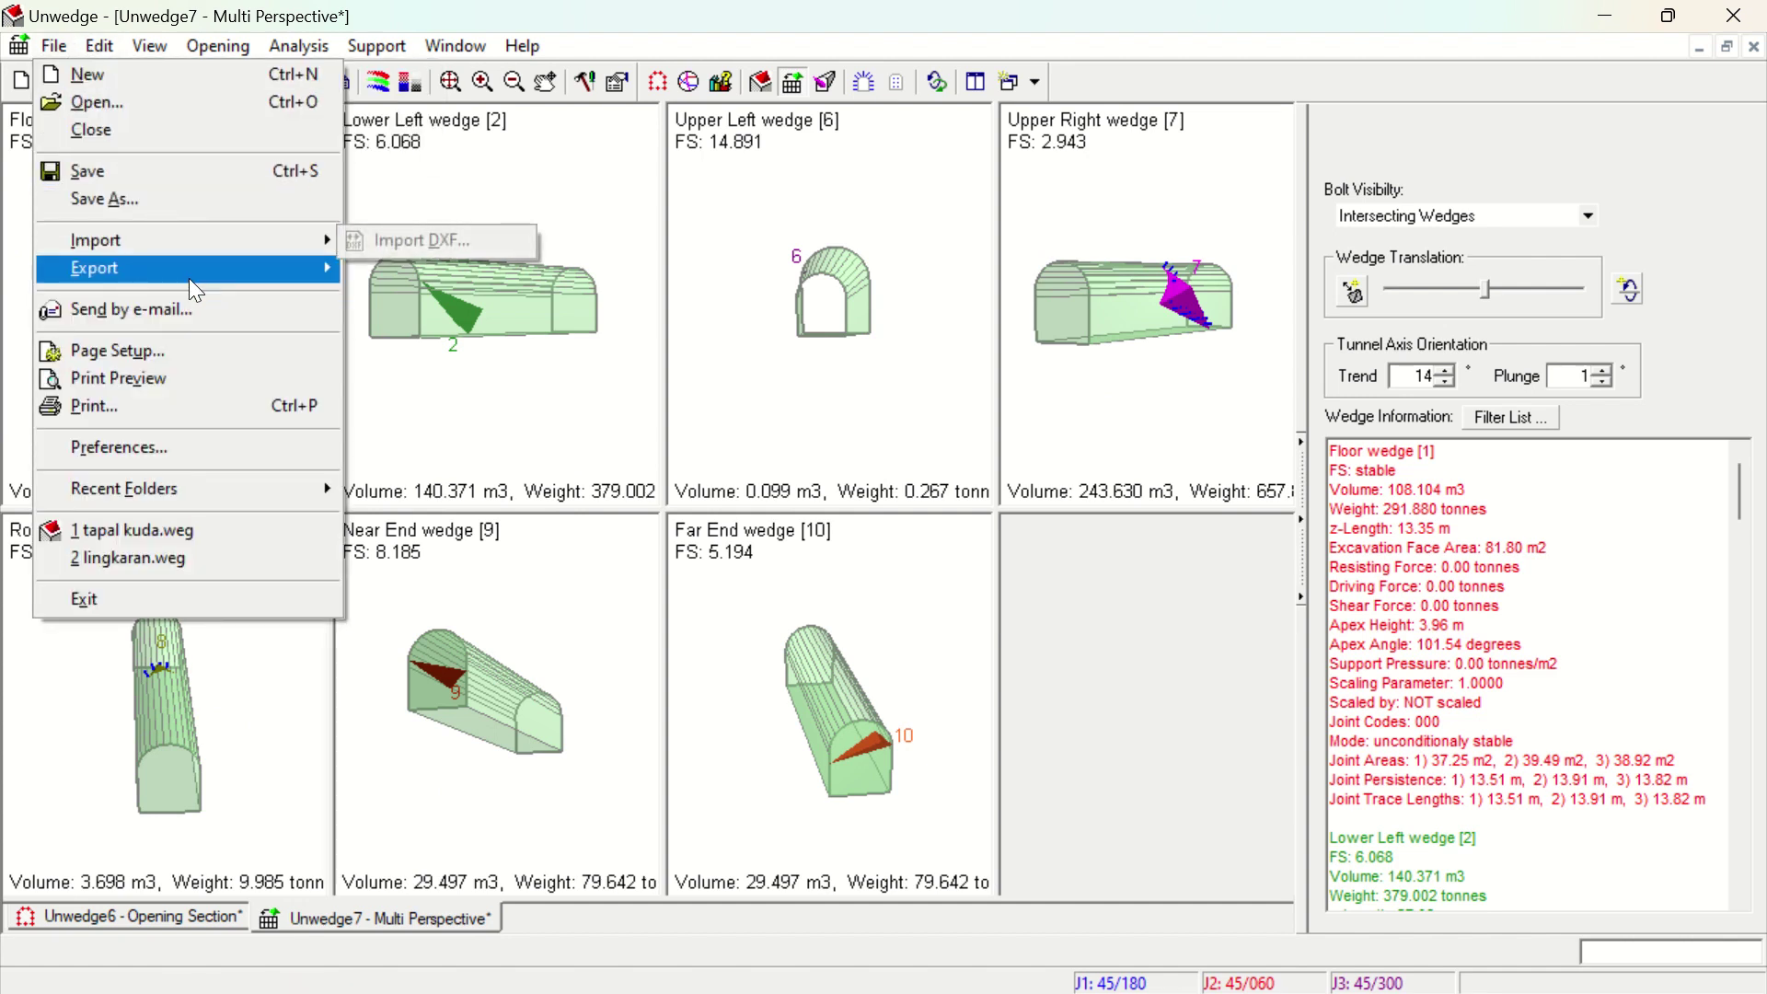
pyautogui.moveTo(191, 283)
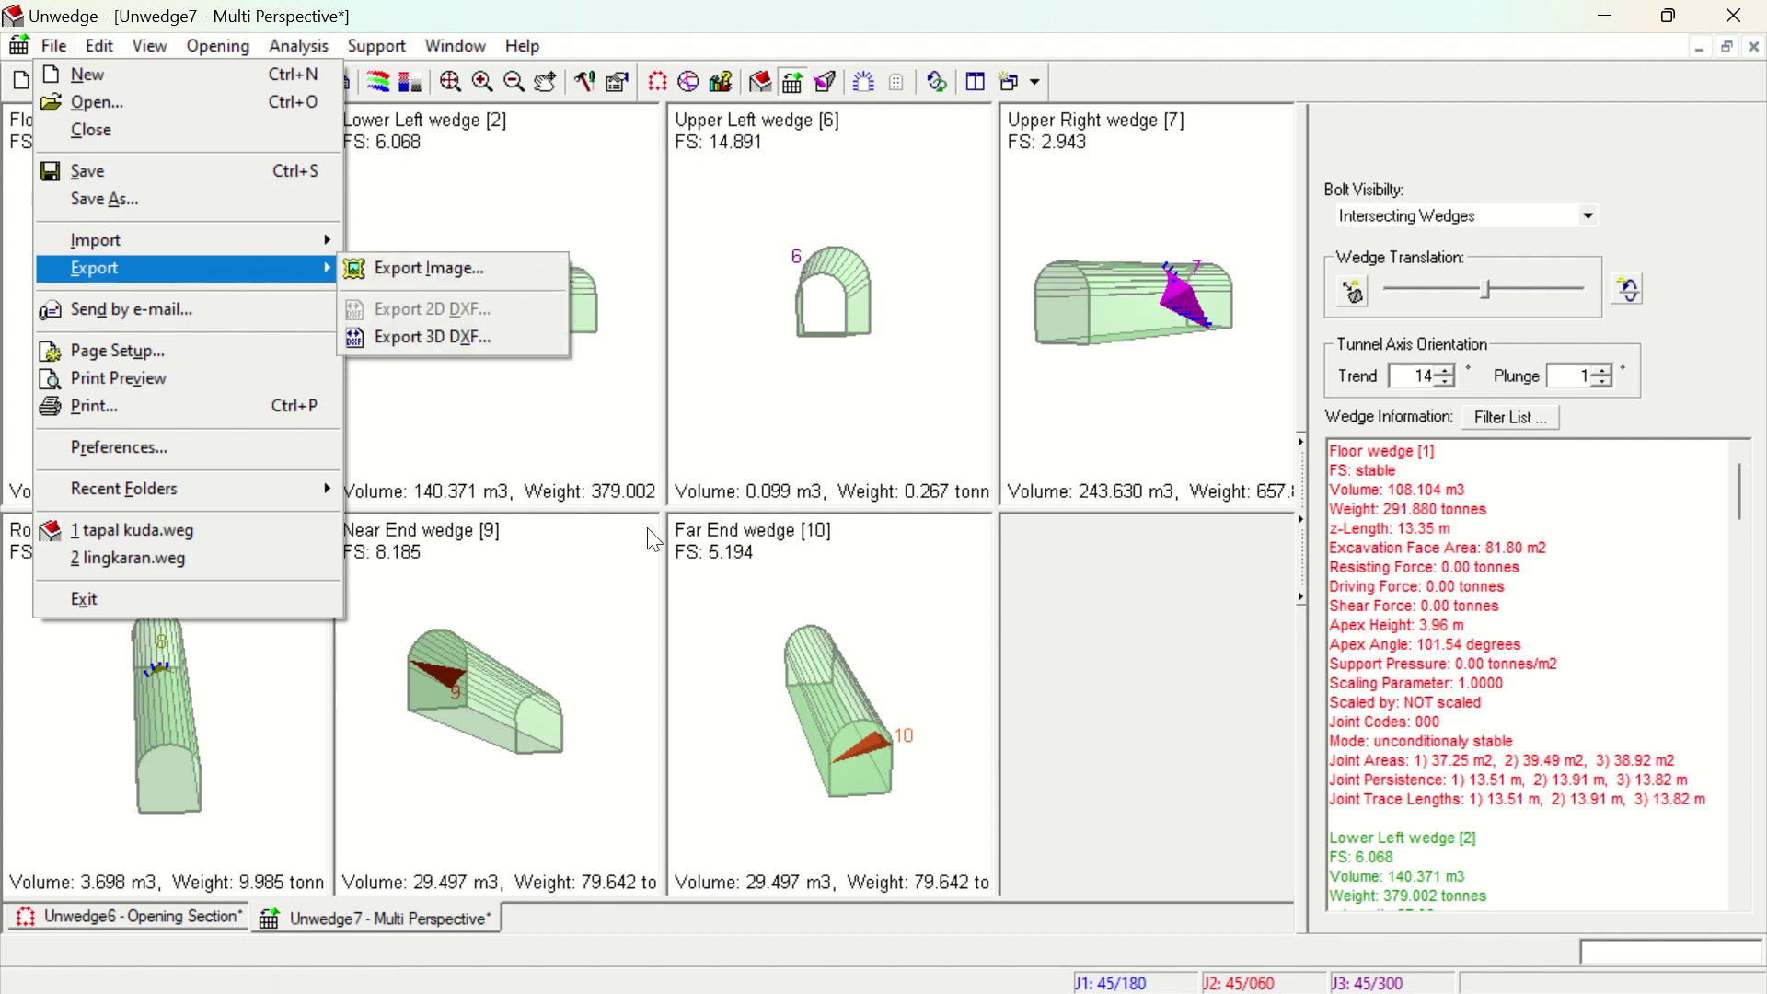
pyautogui.click(888, 462)
pyautogui.moveTo(875, 445); pyautogui.dragTo(786, 442)
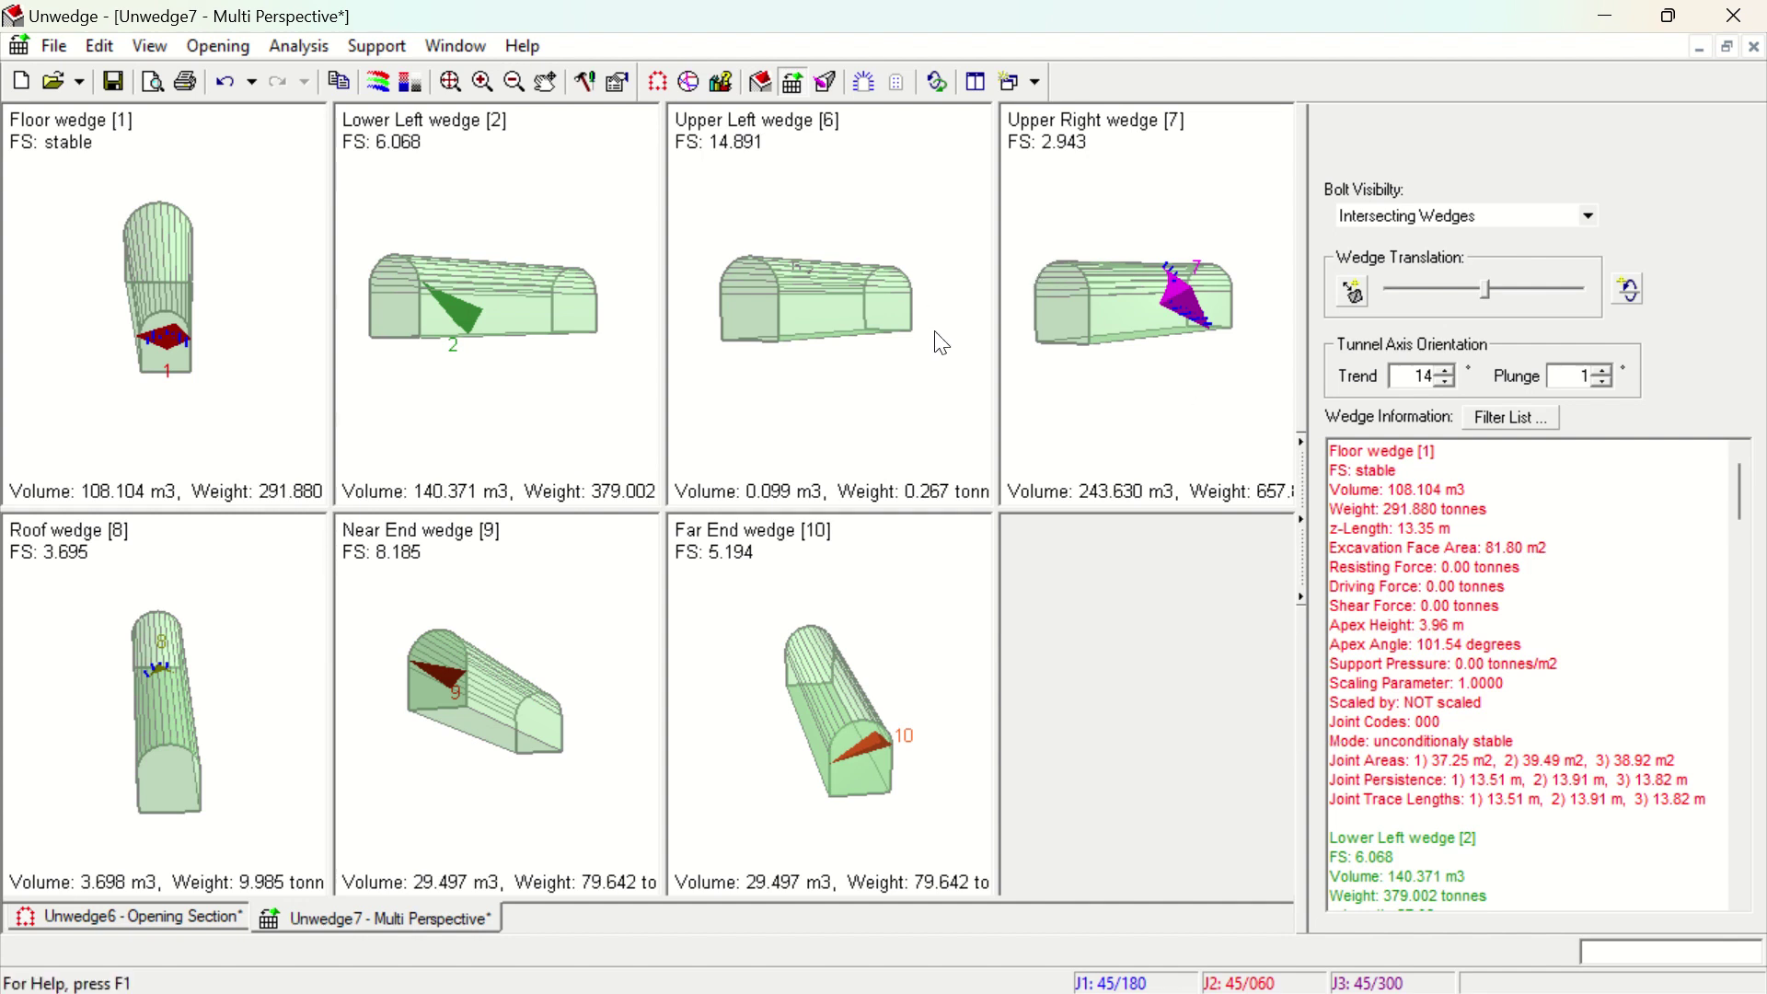
pyautogui.moveTo(909, 368); pyautogui.dragTo(1017, 344)
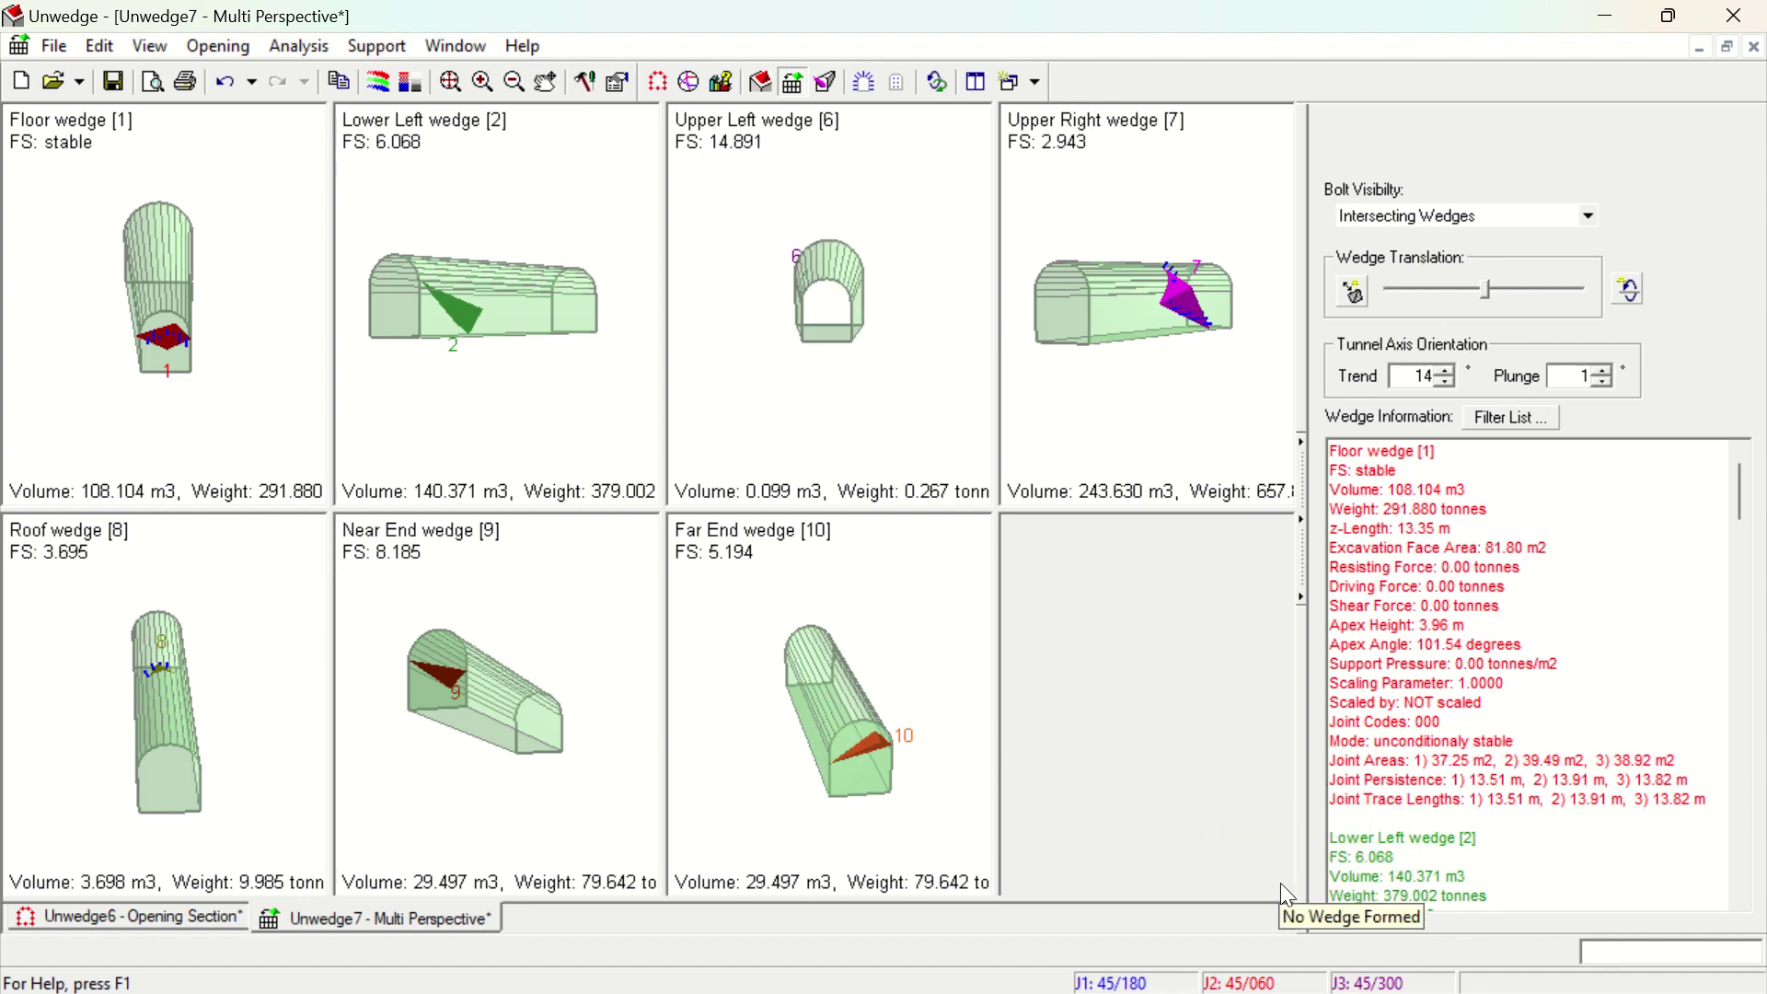